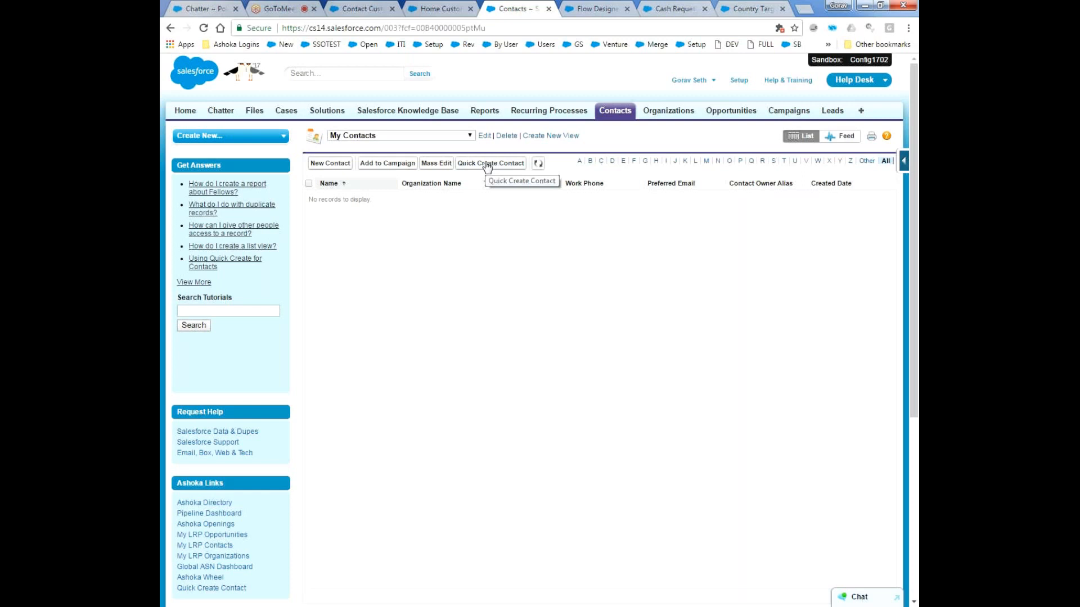
Open the Quick Create Contact form from the My Contacts list and look through its fields.
click(487, 164)
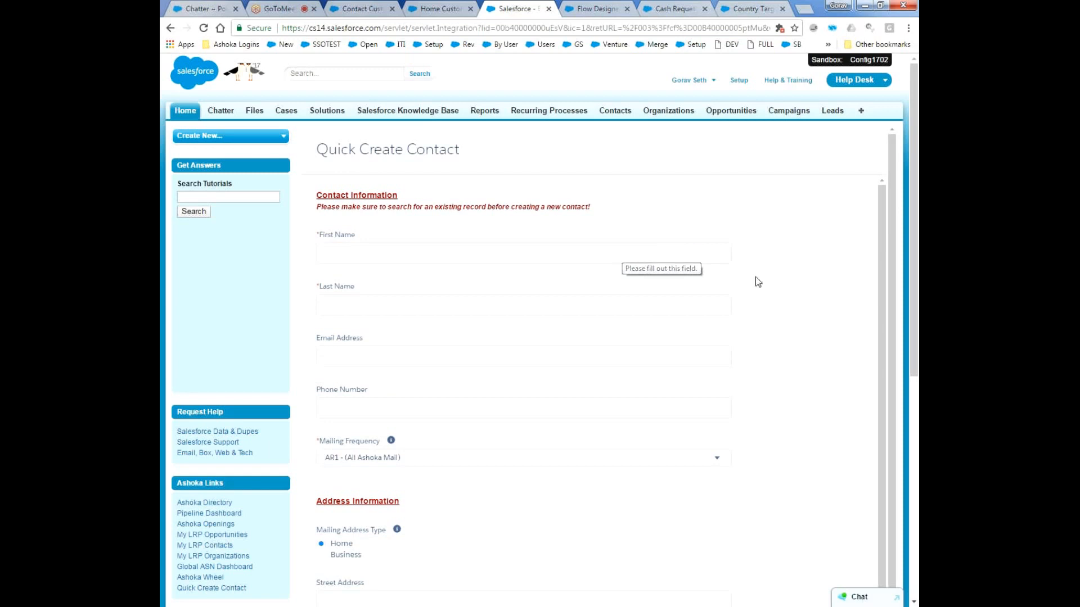
drag(880, 258, 815, 339)
scroll(720, 319, down, 6)
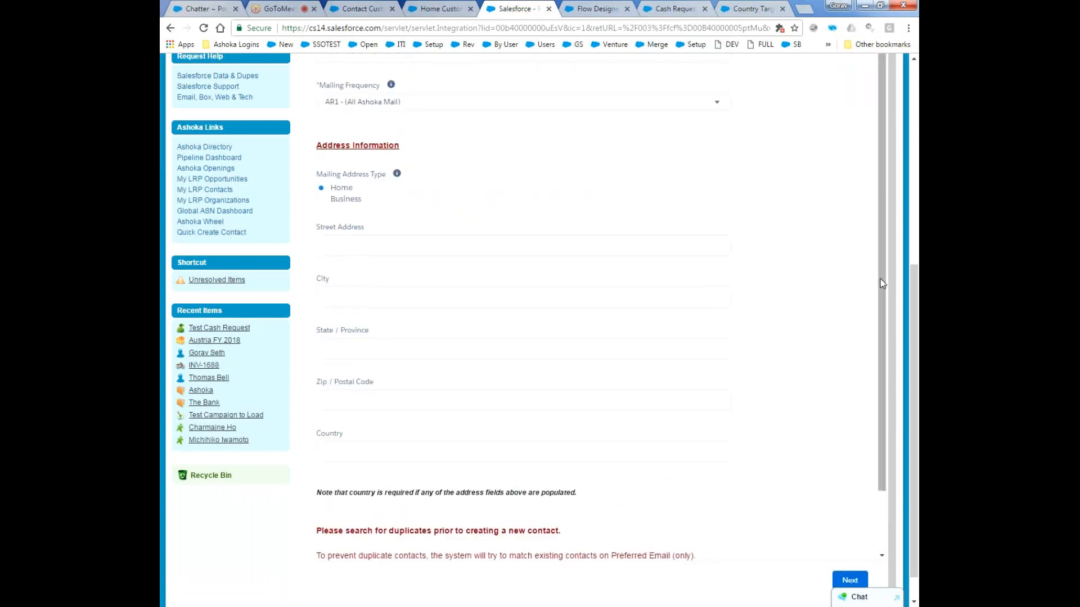
Fill in the contact's first name, last name, email address and phone number under Contact Information.
drag(916, 295, 894, 166)
click(476, 119)
key(Tab)
key(Tab)
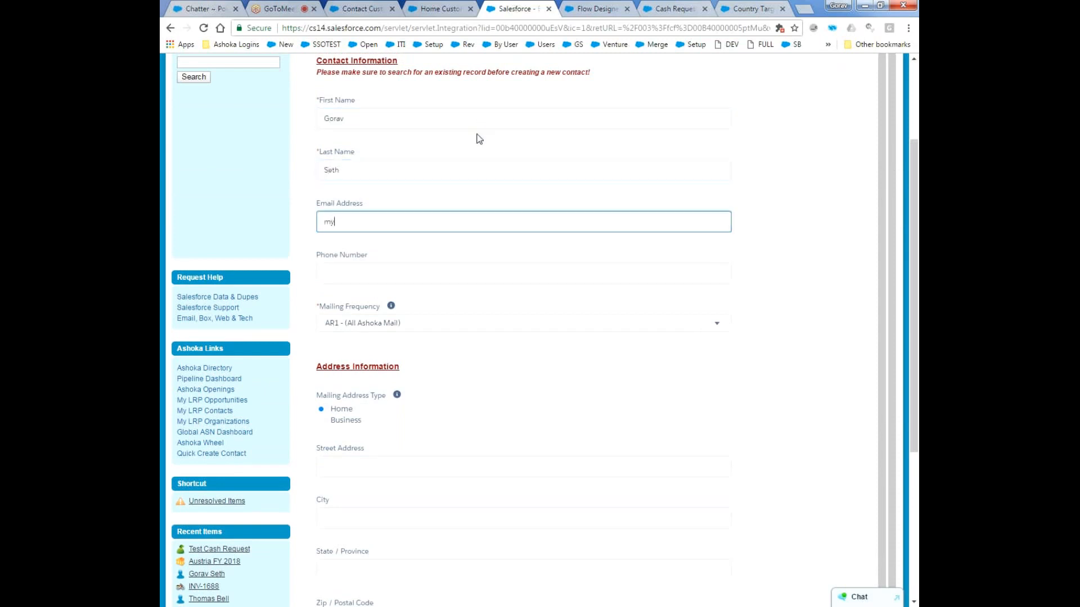
key(Tab)
text(123456)
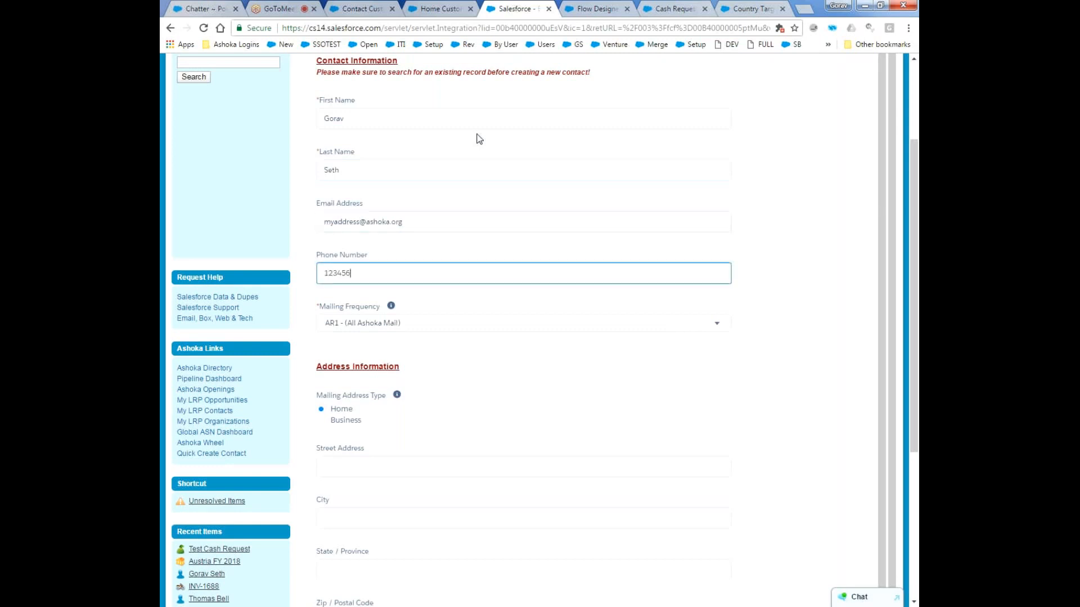
Enter placeholder text for the street address, city and state, and fill in the postal code.
scroll(424, 437, down, 1)
click(428, 397)
text(A)
text(treet)
key(Tab)
text(City)
key(Tab)
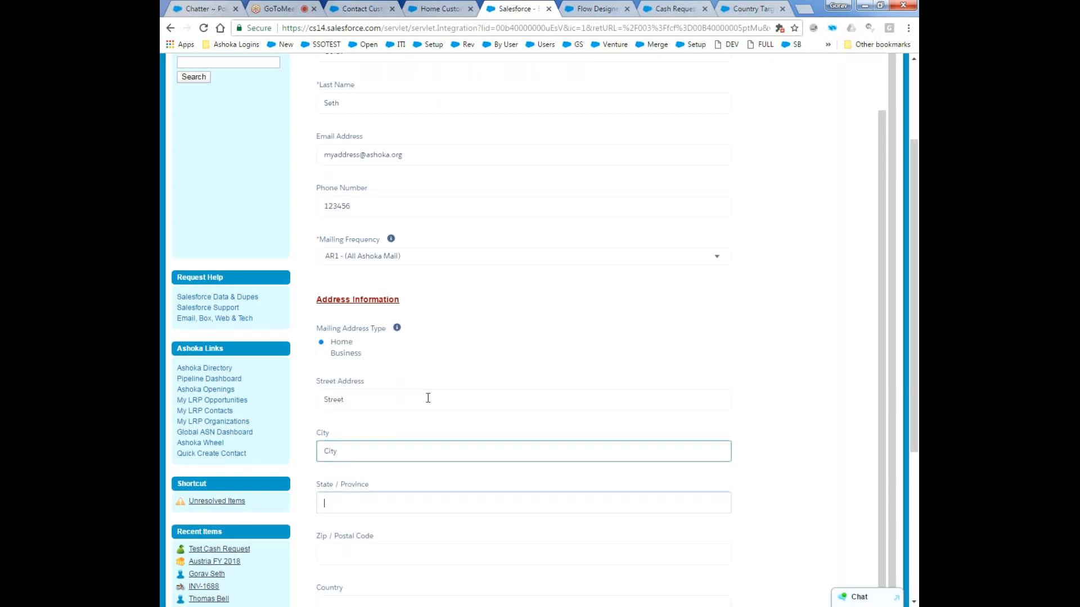
text(State)
key(Tab)
text(12345)
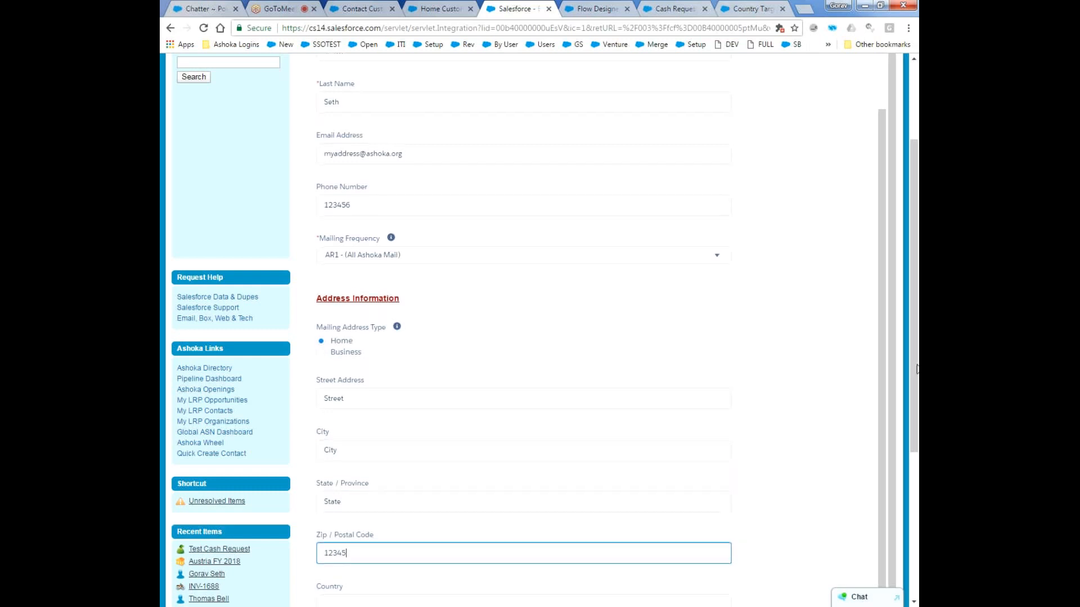
Set the contact's country to USA and replace the state with MD.
scroll(562, 450, down, 2)
click(443, 517)
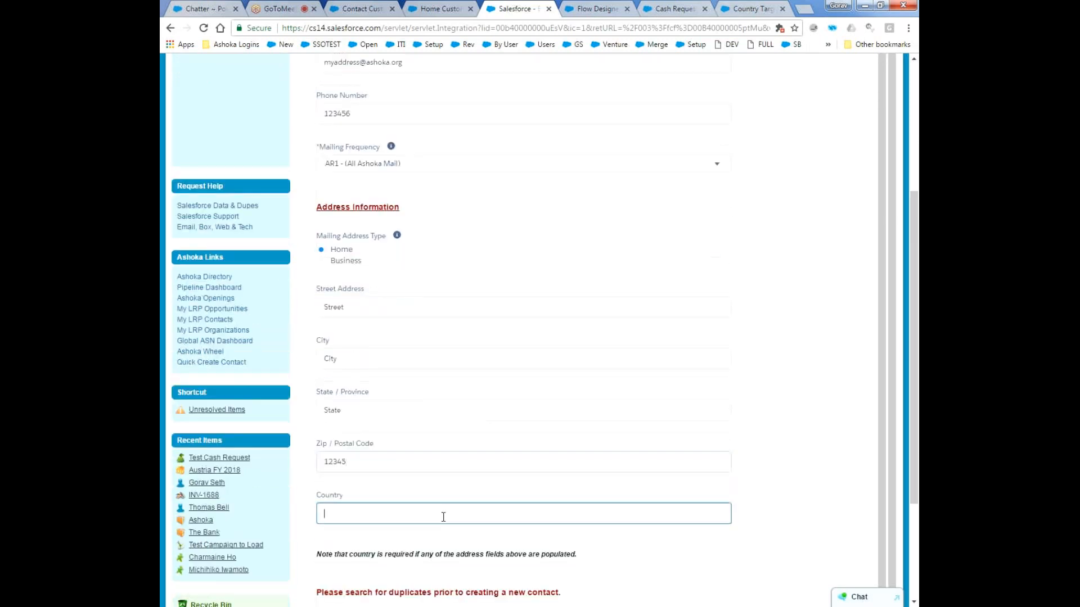
text(USA)
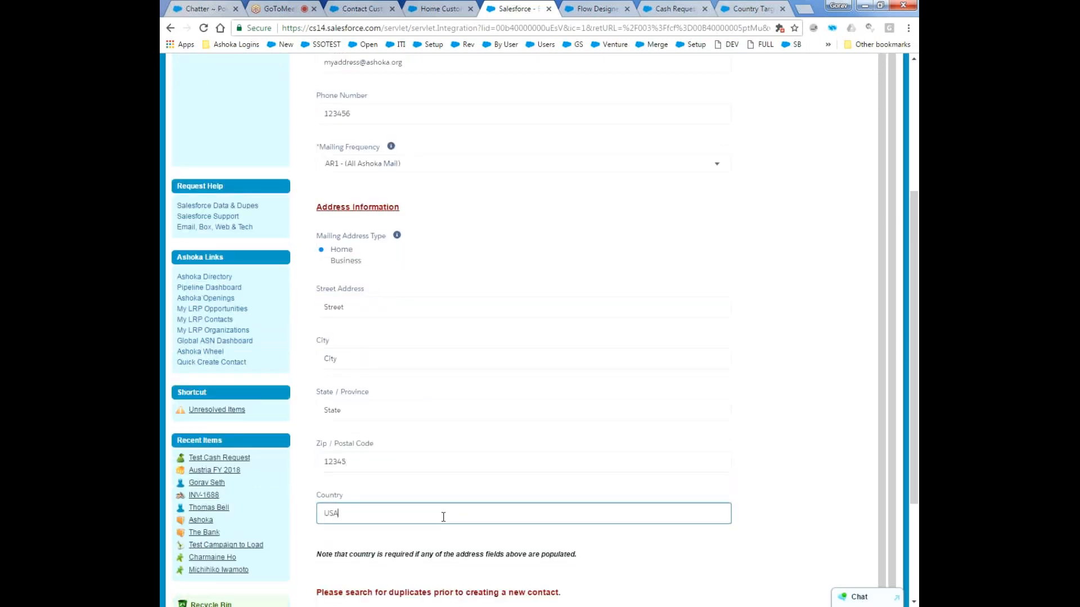
click(368, 412)
text(MD)
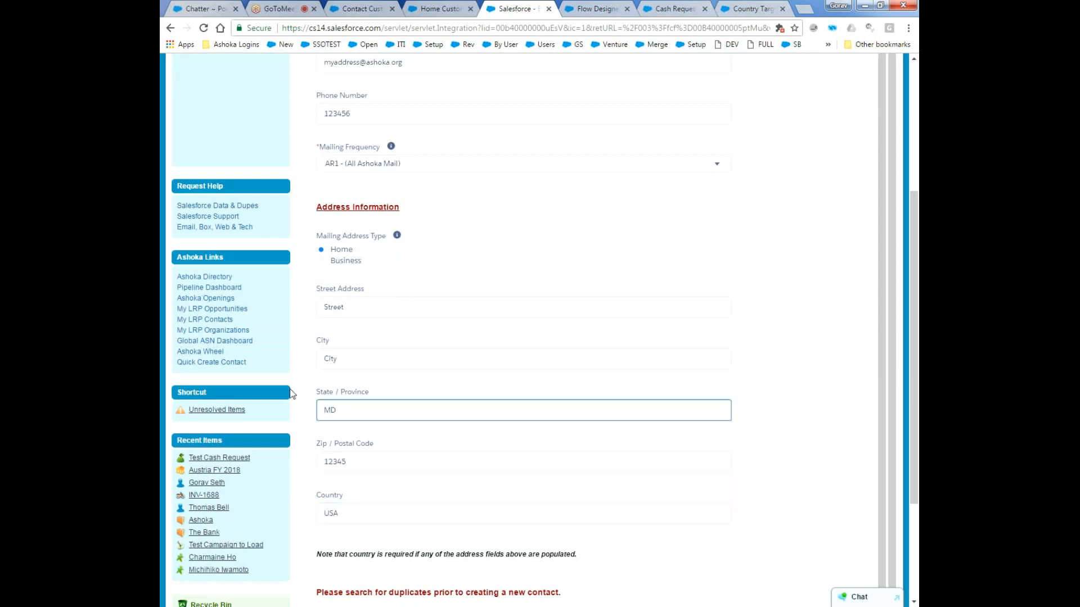
Clear the street address and submit the form to create the contact.
drag(913, 397, 909, 457)
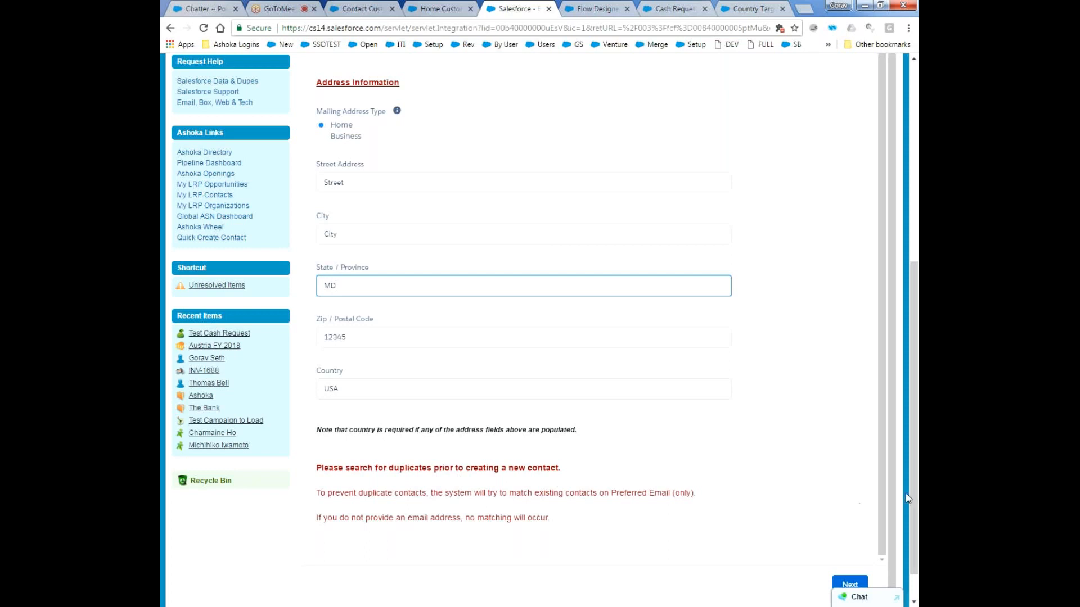
drag(914, 495, 914, 520)
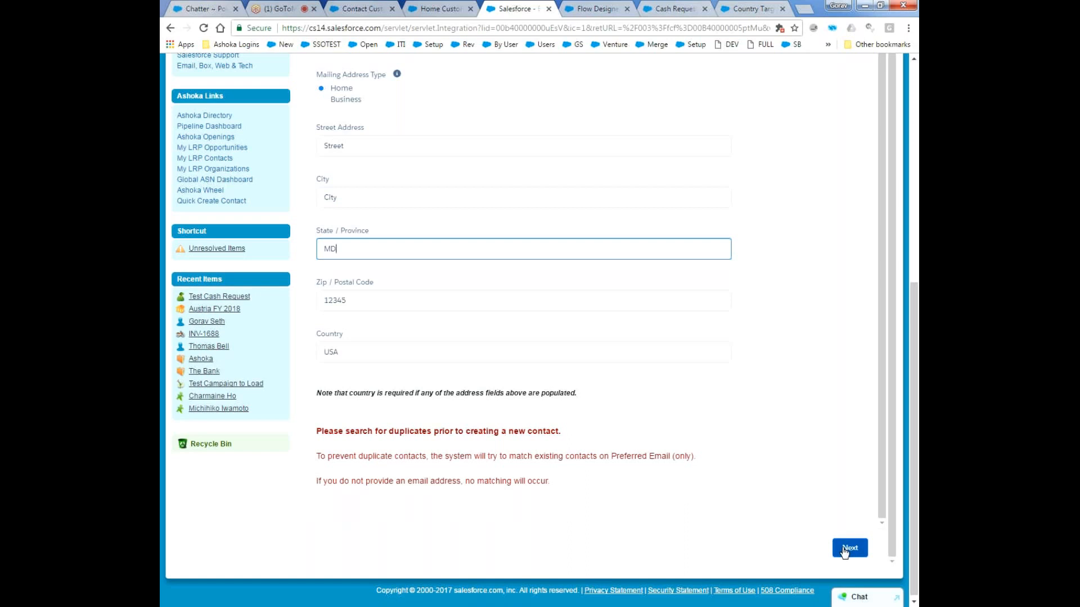
click(369, 150)
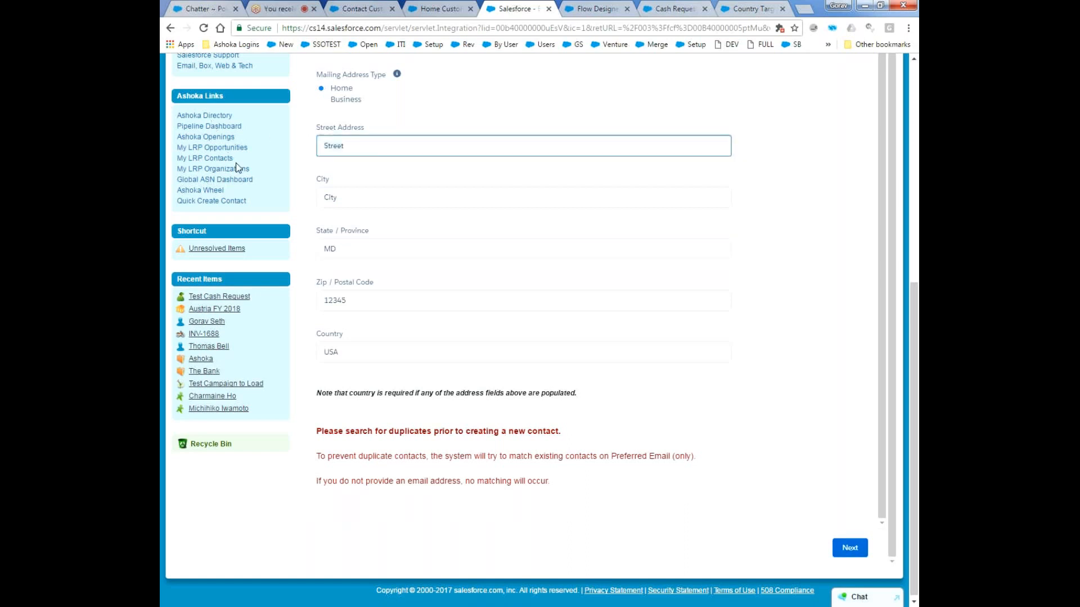
click(363, 197)
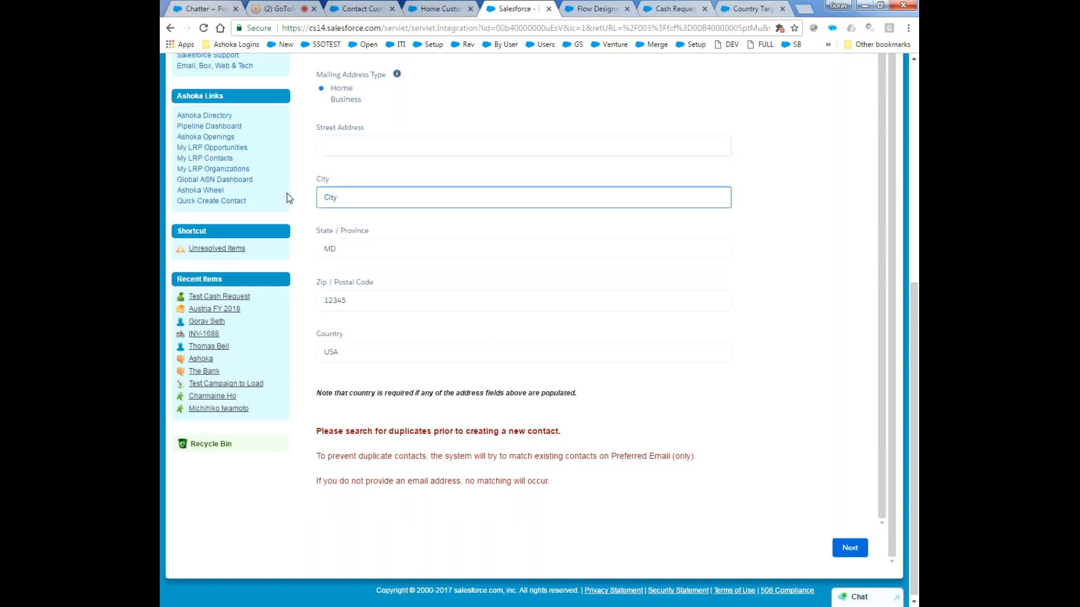
click(846, 548)
Open the newly created contact's record and examine its details and related lists.
drag(917, 430, 918, 241)
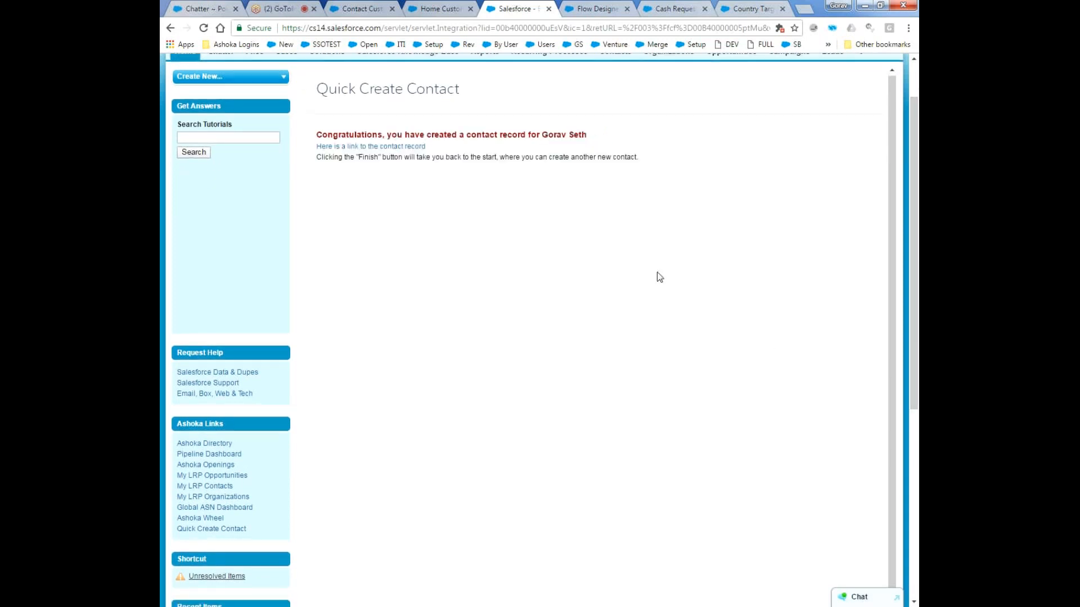
drag(915, 268, 915, 236)
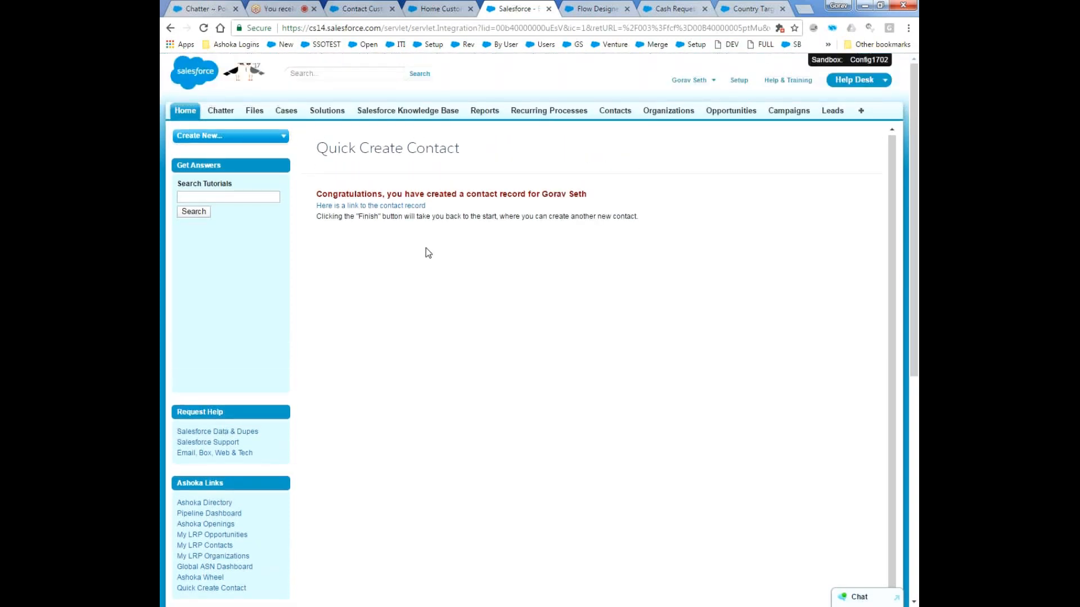
click(380, 207)
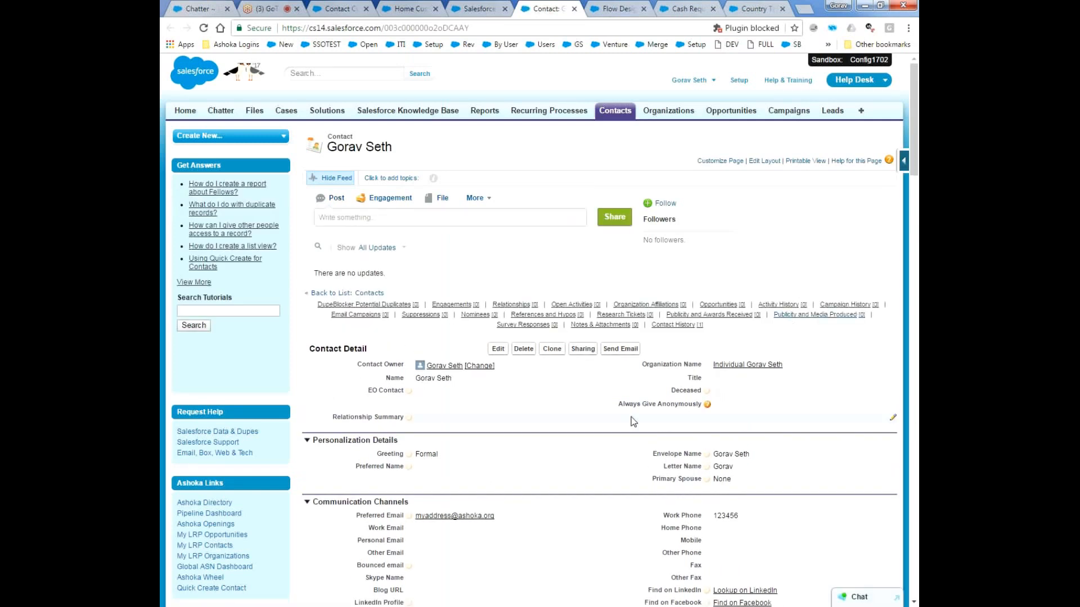
scroll(636, 410, down, 15)
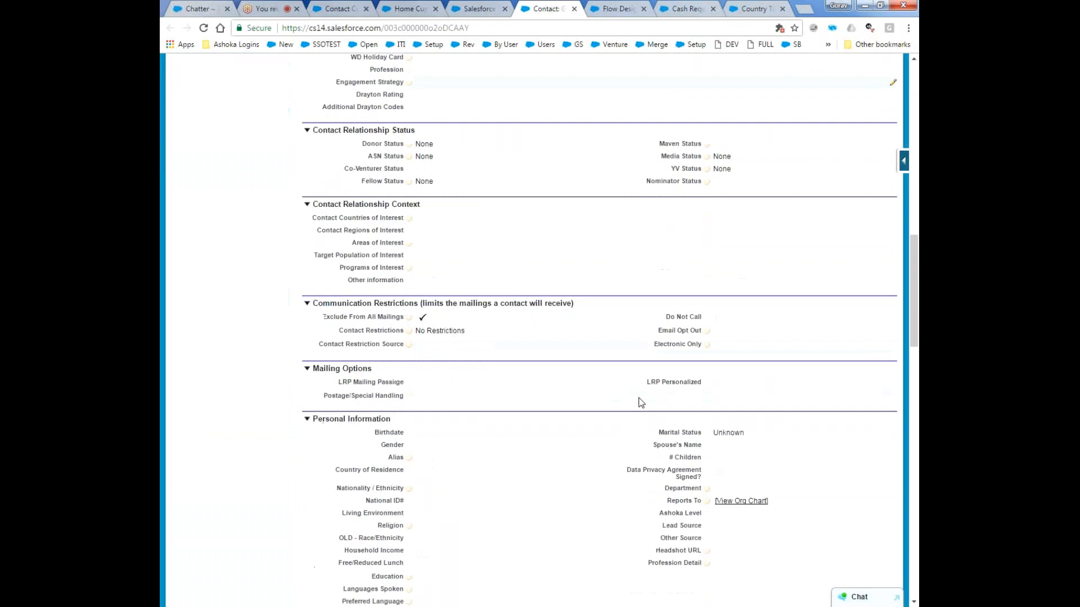
scroll(641, 399, down, 15)
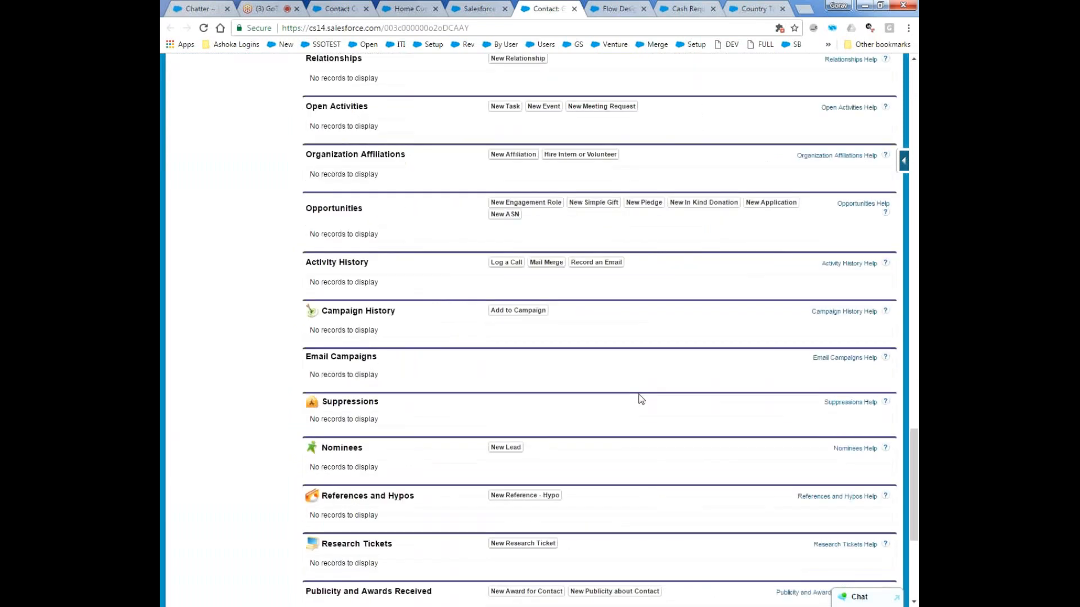
scroll(641, 399, down, 5)
Show the Quick Create Contact flow in Flow Designer, with the canvas zoomed out by two levels.
click(478, 8)
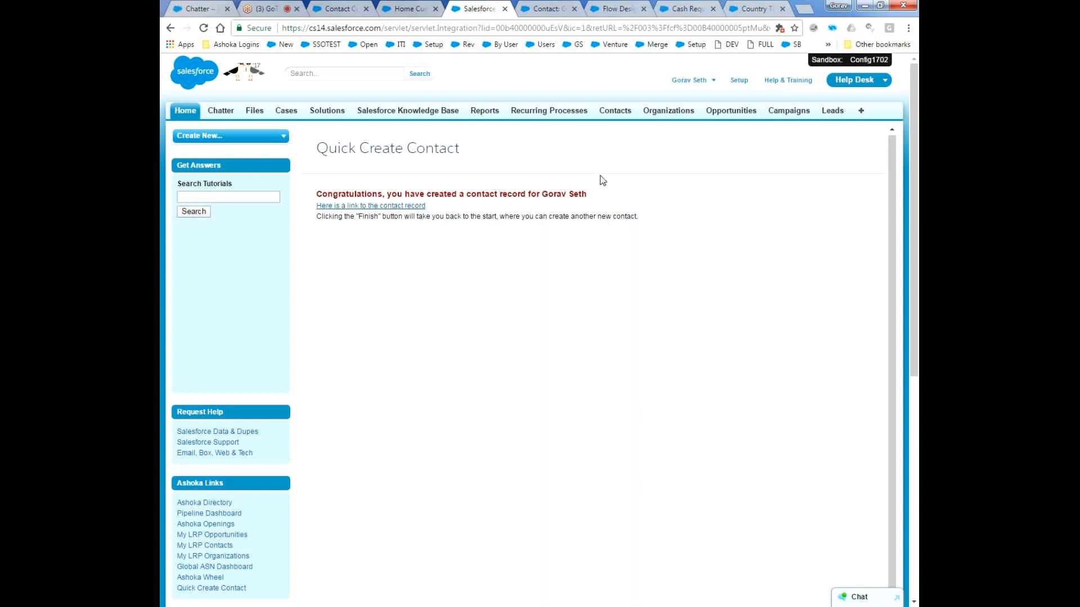
click(606, 5)
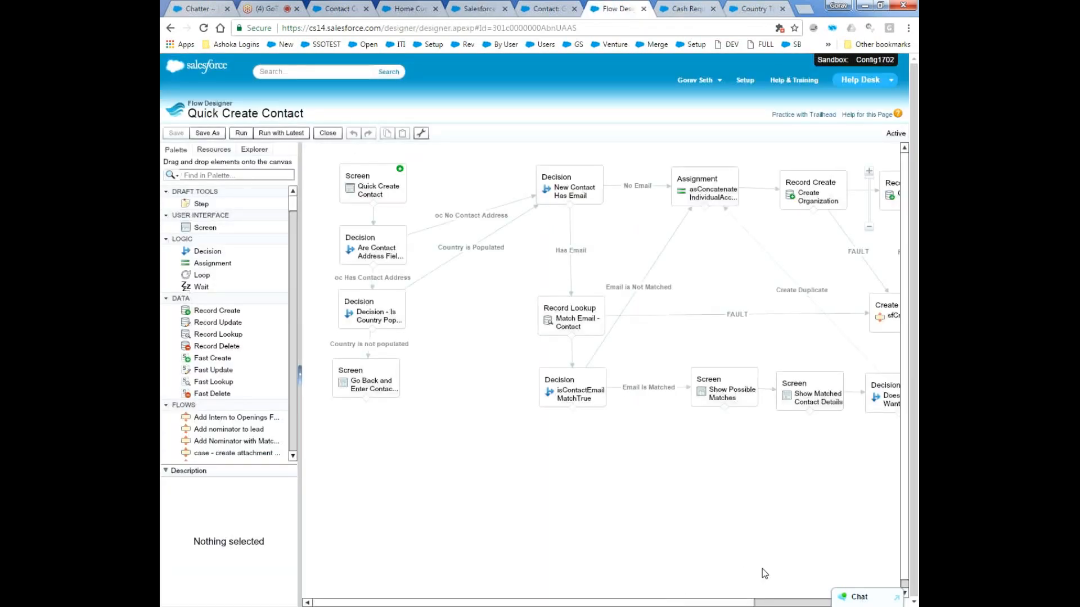
click(870, 228)
click(870, 228)
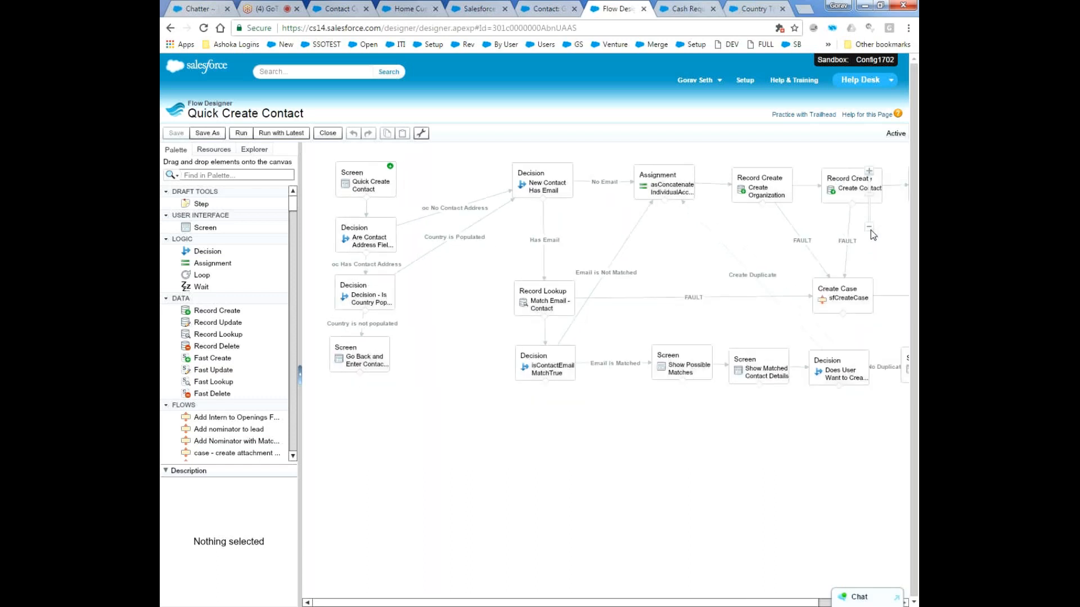
Inspect the form fields and notes of the Quick Create Contact screen element, and close it without saving.
mouse_move(383, 186)
click(373, 169)
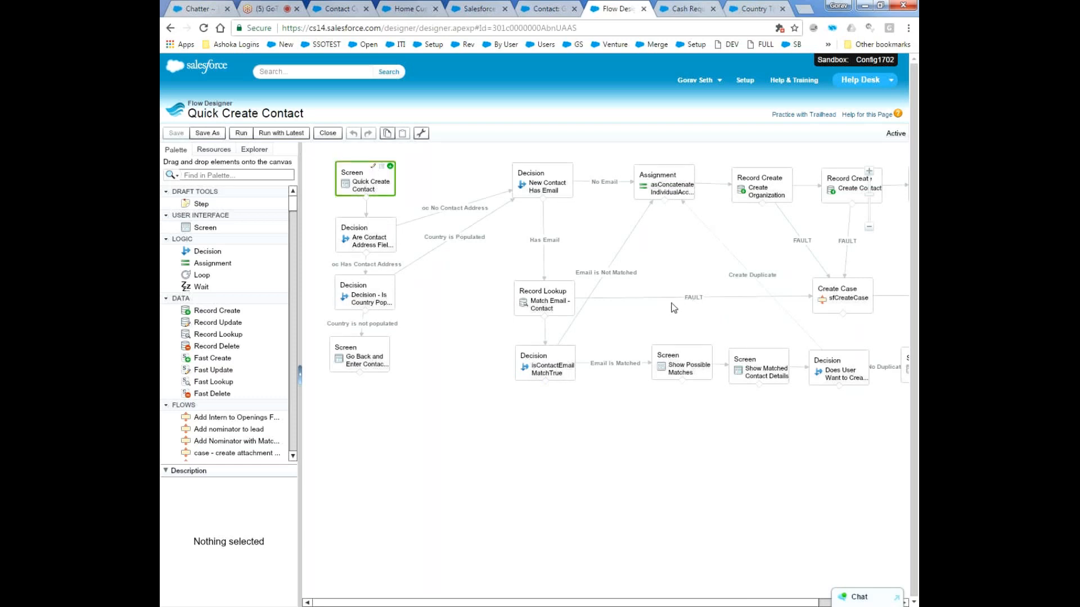
double_click(379, 179)
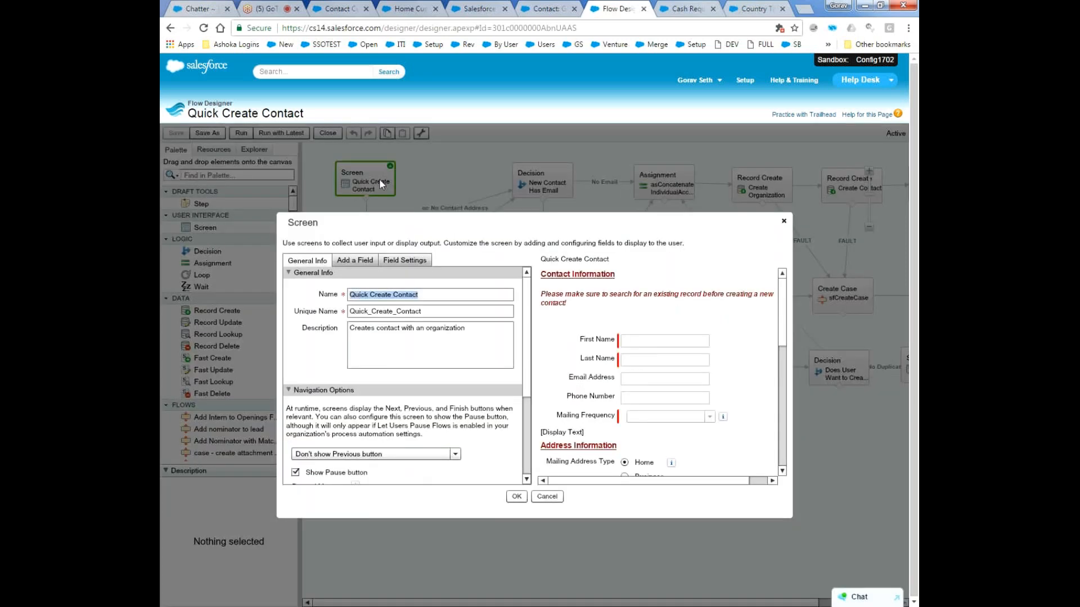
scroll(785, 321, down, 1)
scroll(786, 333, down, 3)
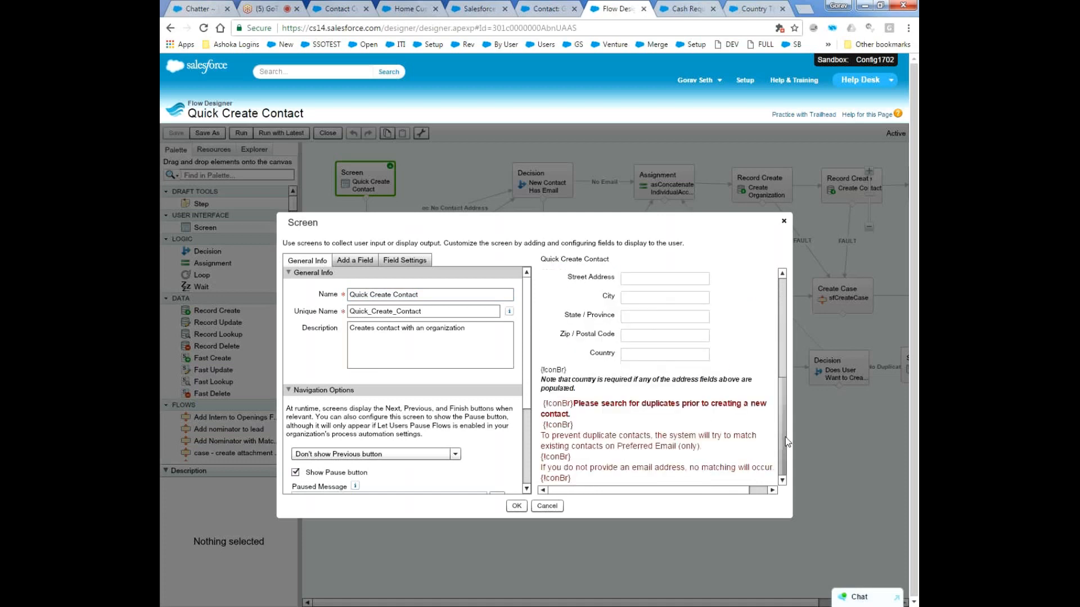
click(550, 507)
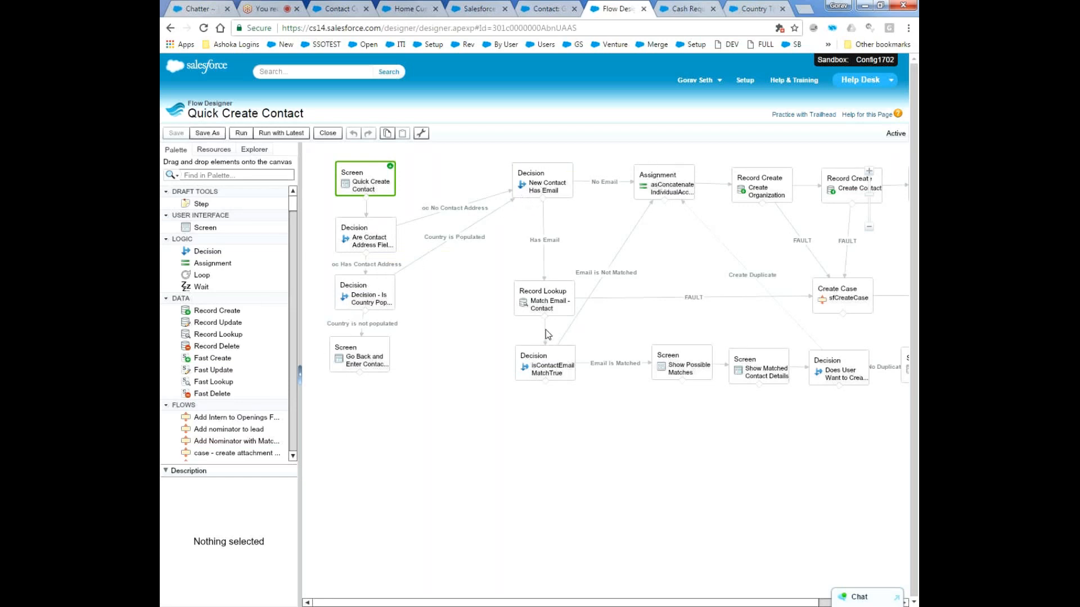
Inspect the Show Possible Matches screen element that follows the email match decision, and close it without saving.
drag(569, 605, 632, 605)
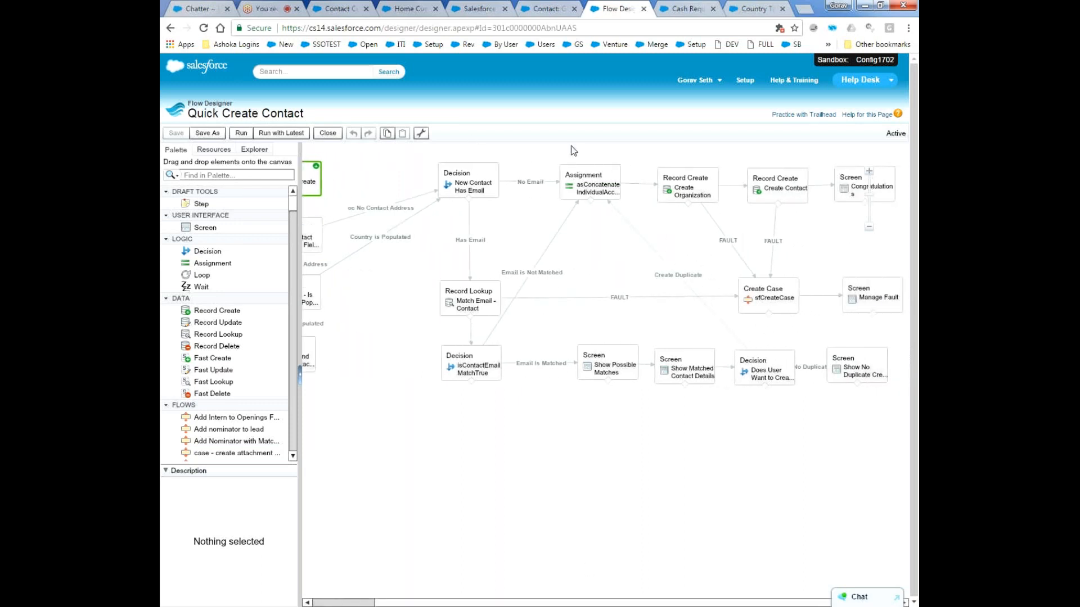
mouse_move(479, 360)
mouse_move(610, 353)
click(616, 353)
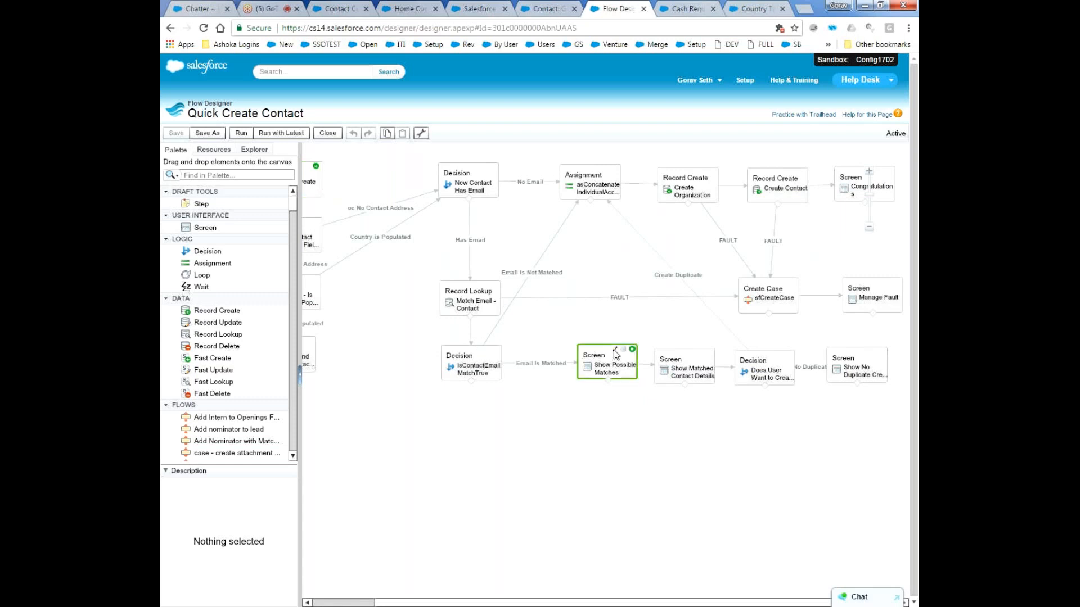
click(614, 350)
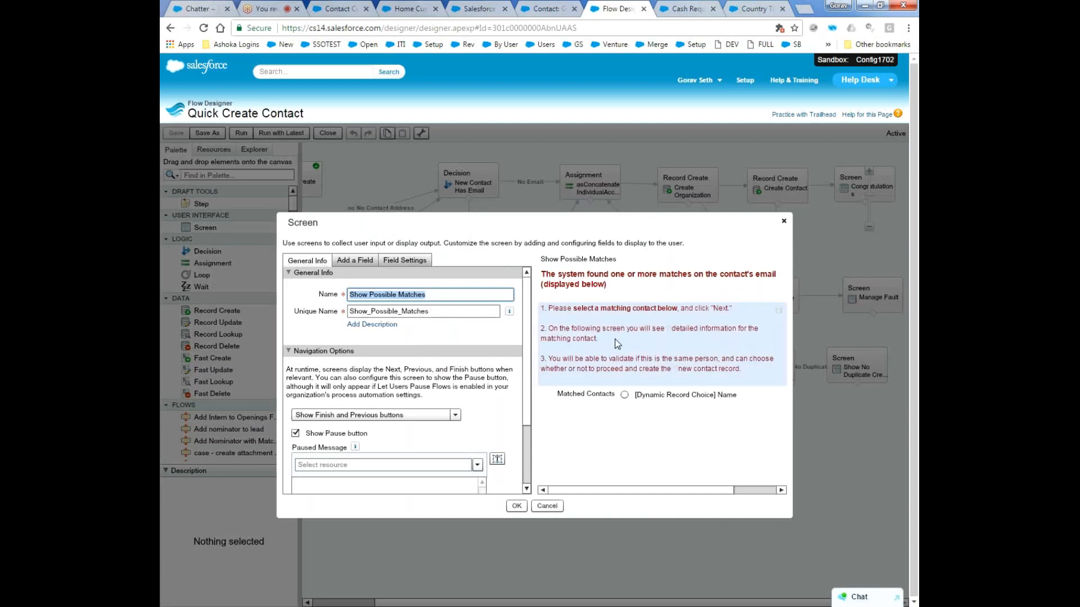
click(553, 507)
Inspect the Show Matched Contact Details screen element and close it without saving.
click(691, 358)
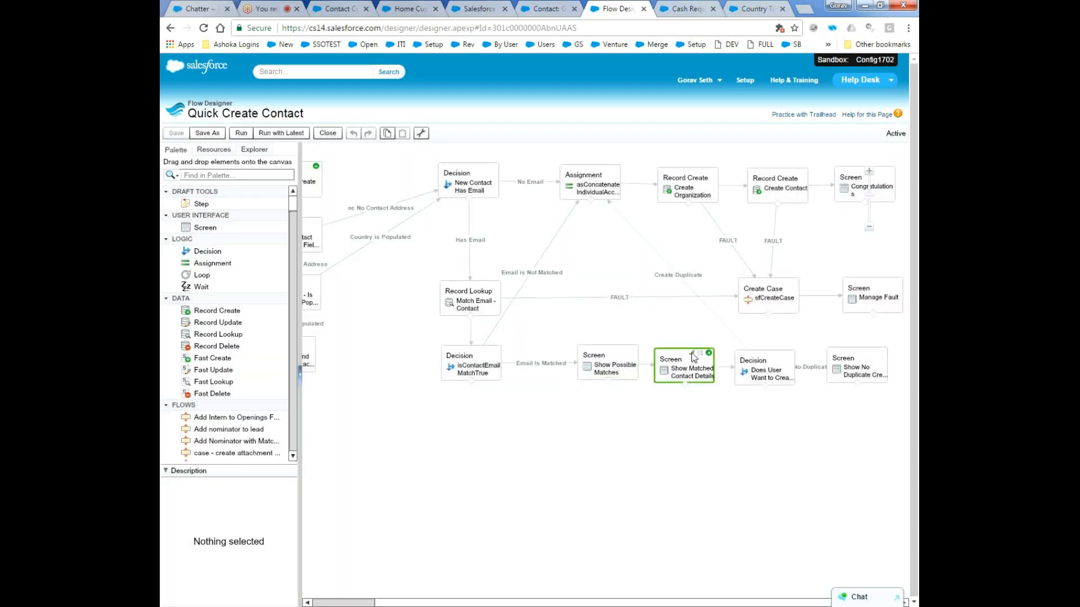
double_click(694, 358)
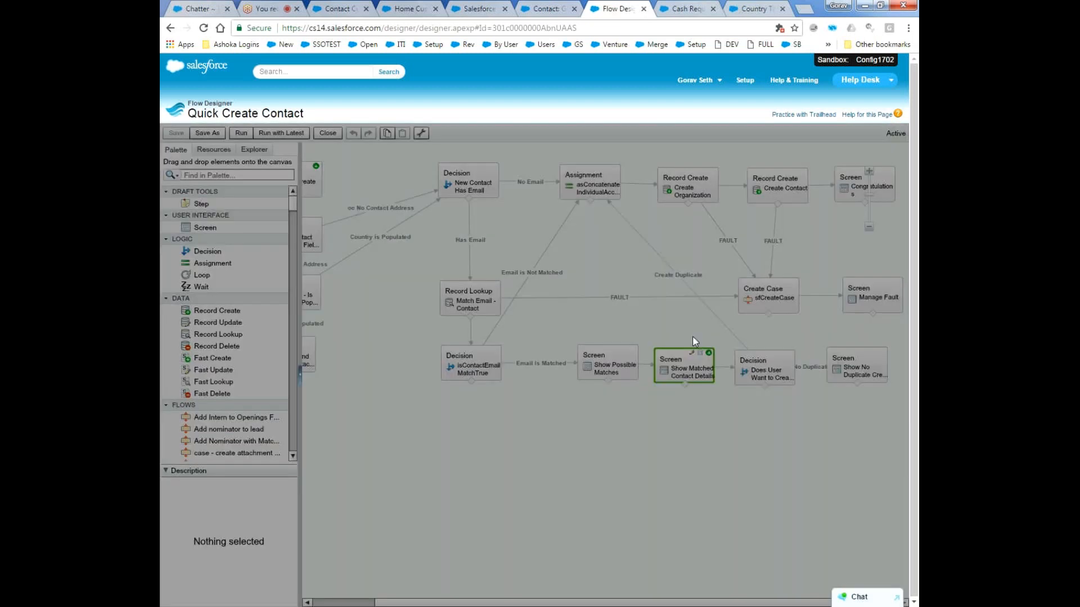
click(548, 505)
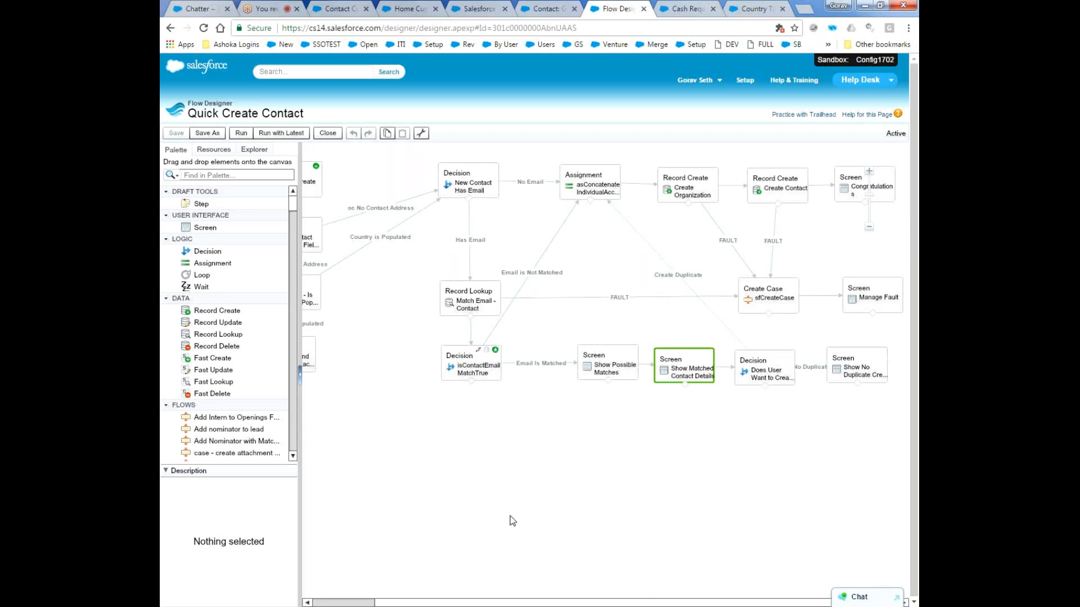
Open the Congratulations screen element at the end of the record creation path to view its message.
drag(544, 602, 485, 602)
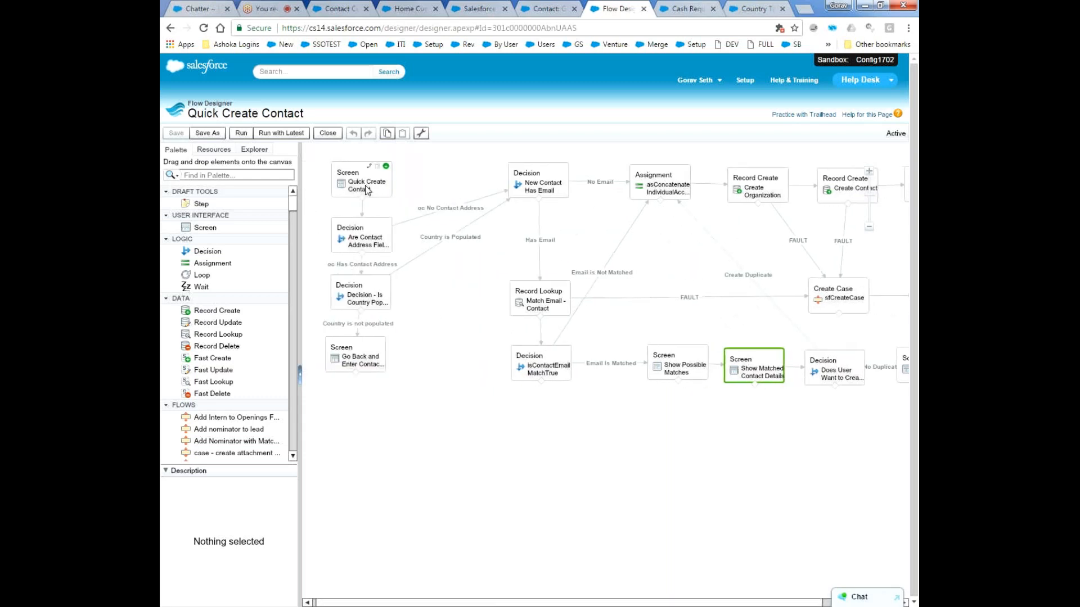
drag(494, 602, 571, 603)
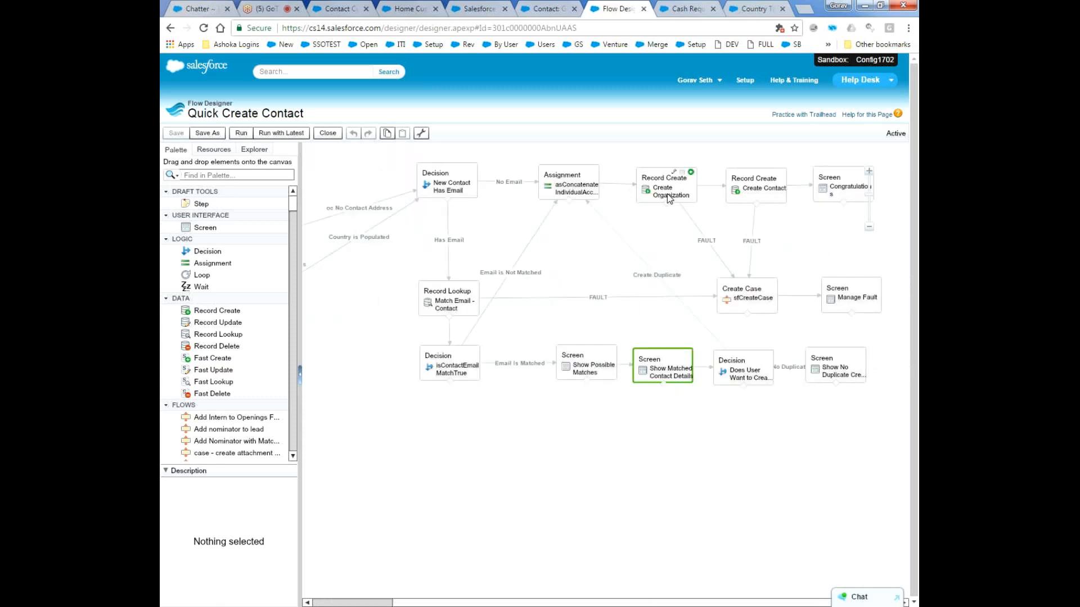
click(850, 170)
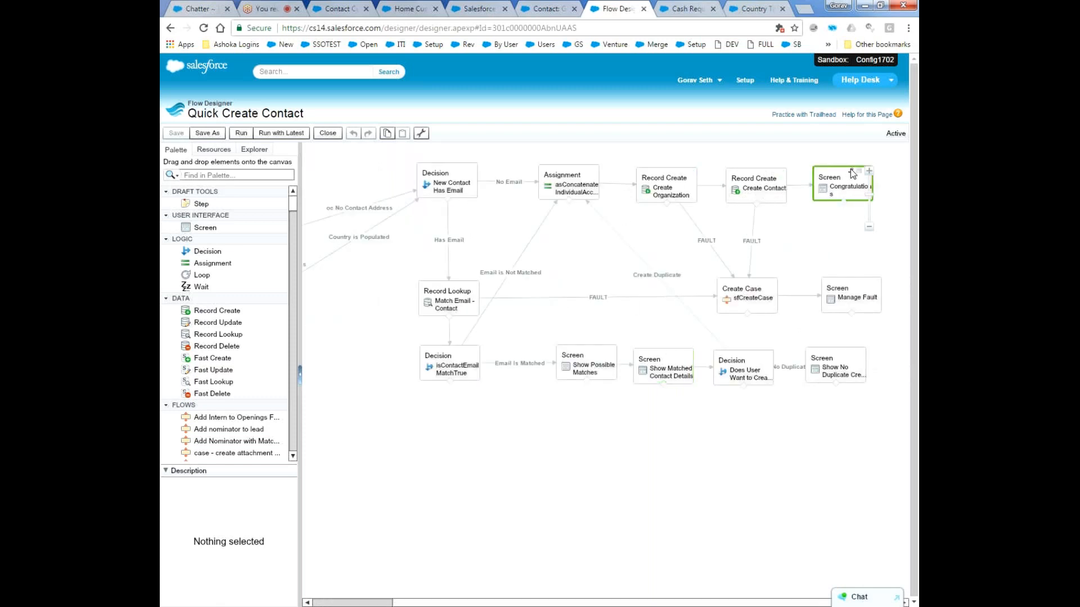
double_click(850, 169)
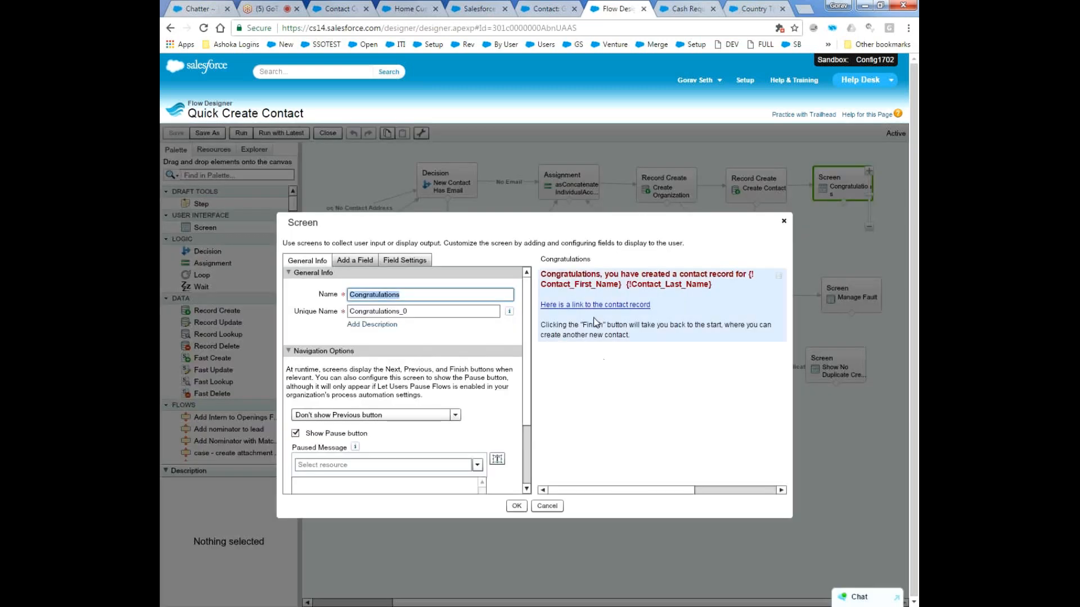
Close the Congratulations screen element without saving, and switch to GoToMeeting to read through the chat messages.
click(558, 506)
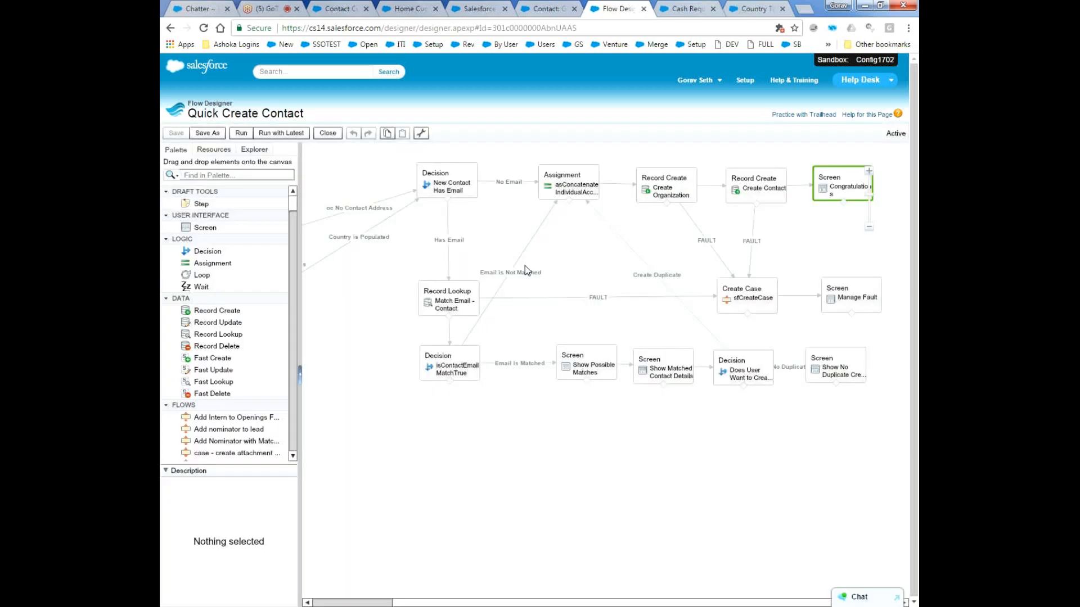
click(671, 6)
click(255, 7)
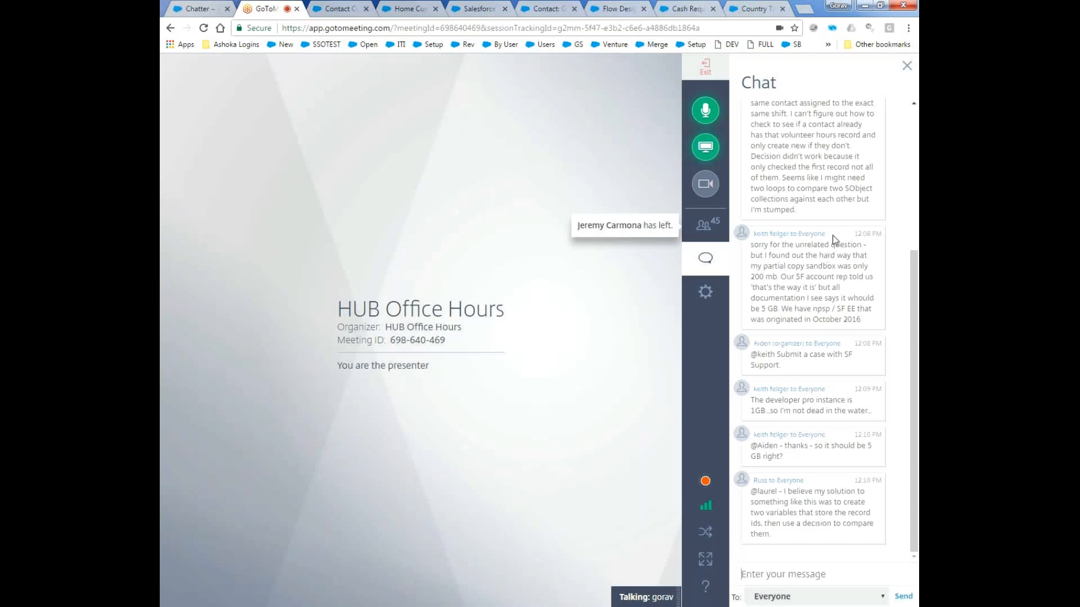
scroll(820, 295, up, 4)
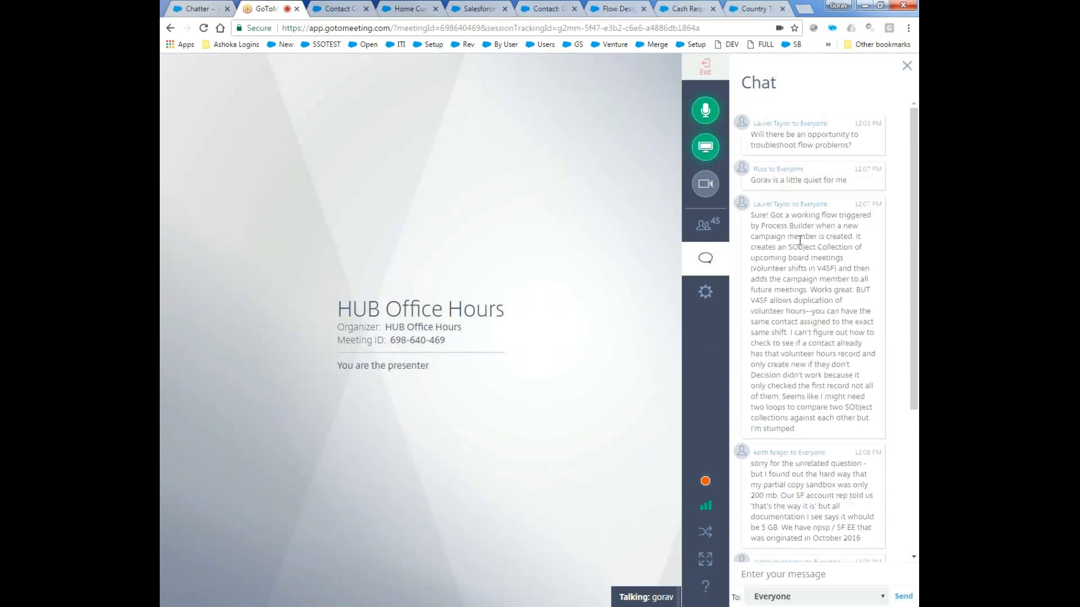
scroll(799, 240, down, 4)
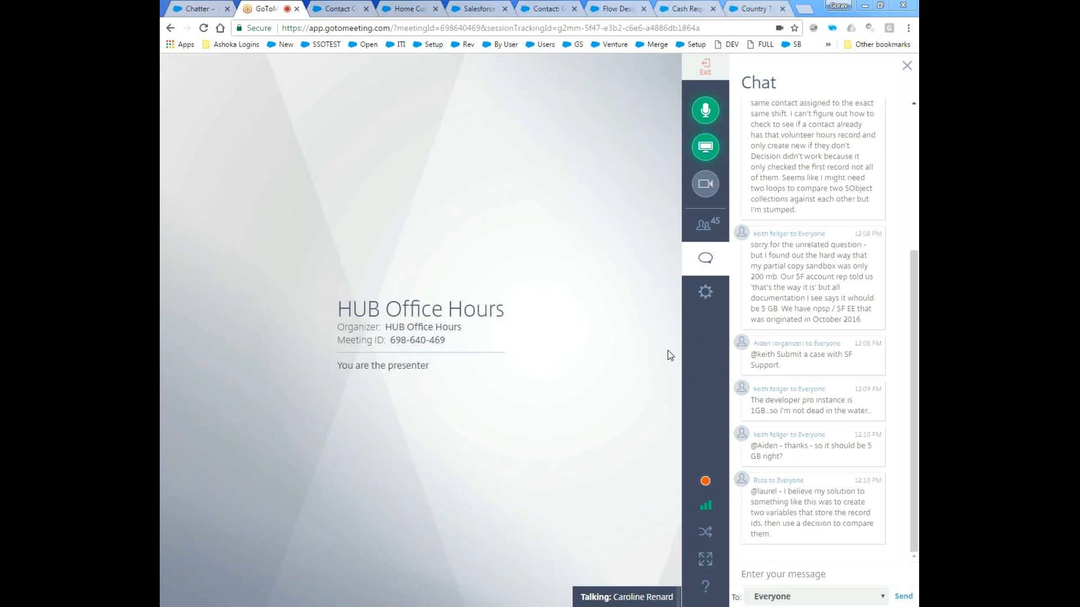
click(912, 330)
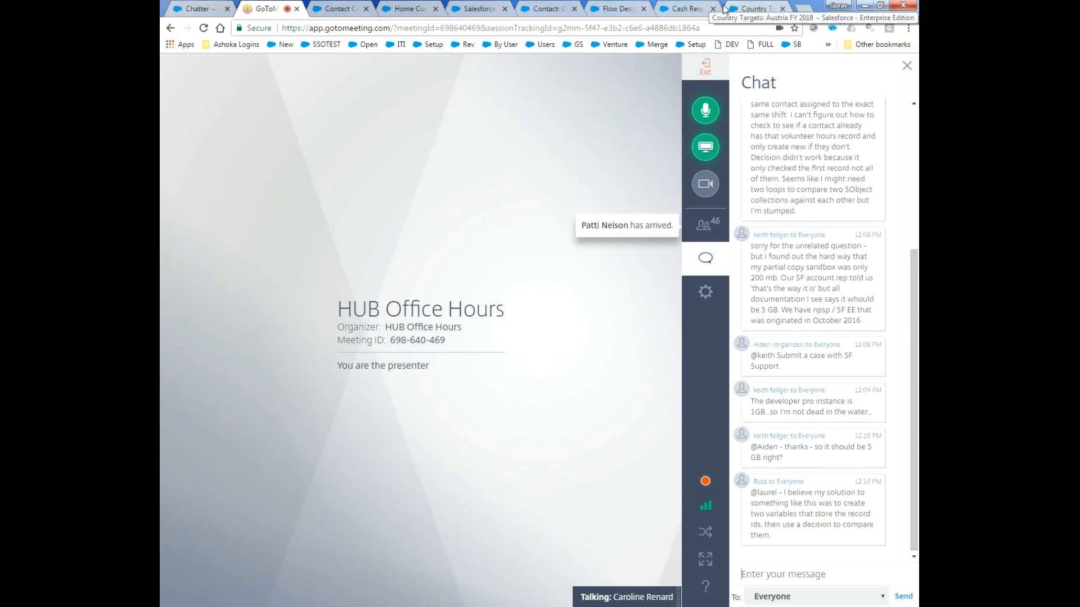
Check the GoToMeeting chat for new questions and review the start of the Quick Create Contact flow in Flow Designer.
click(686, 8)
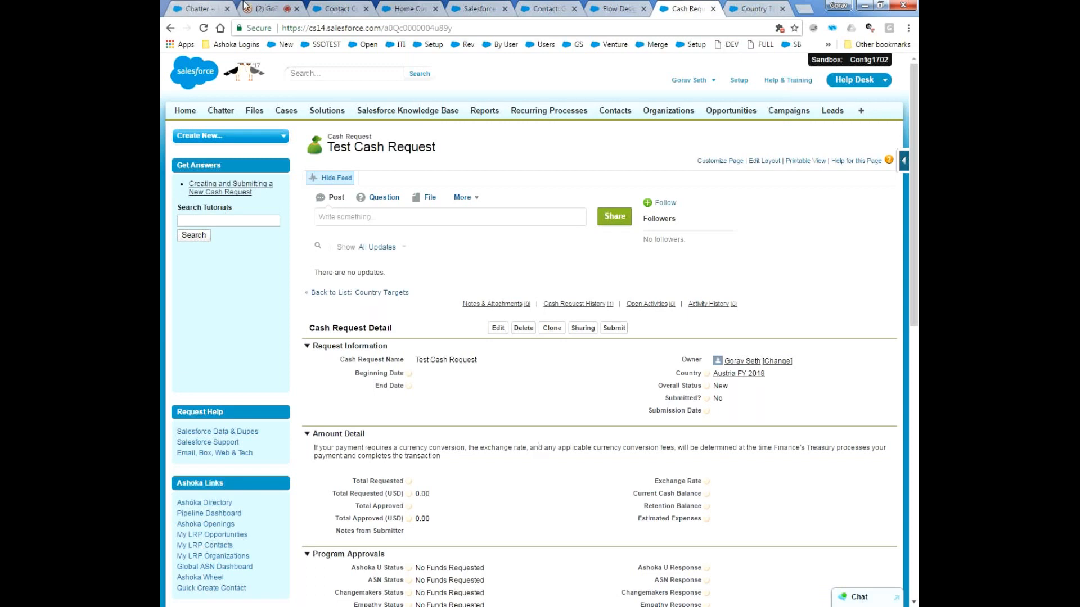
click(261, 8)
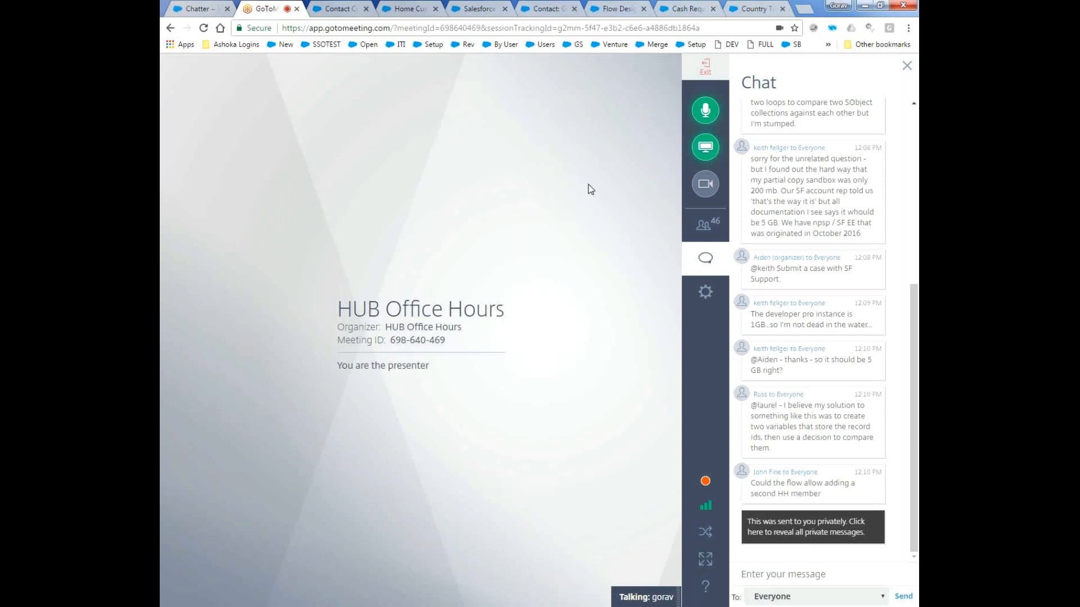
click(605, 8)
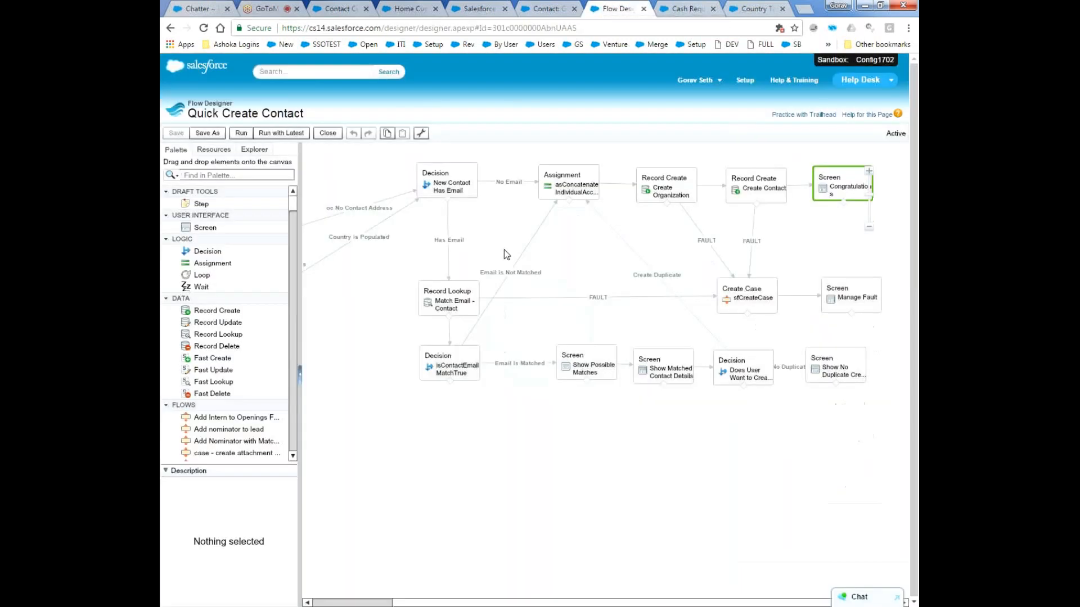
drag(620, 605, 540, 527)
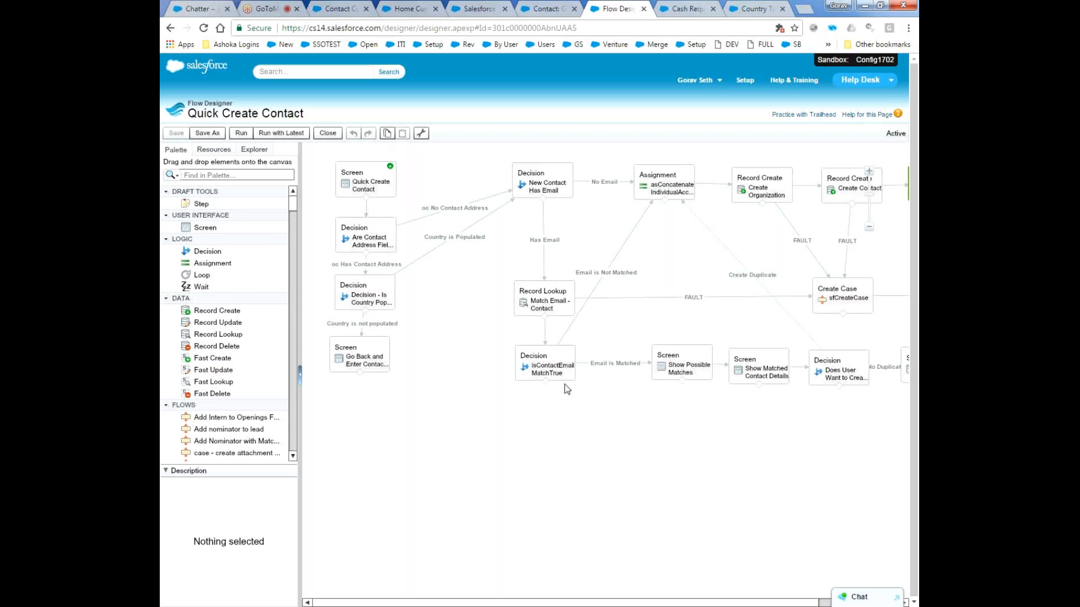
mouse_move(388, 230)
click(259, 7)
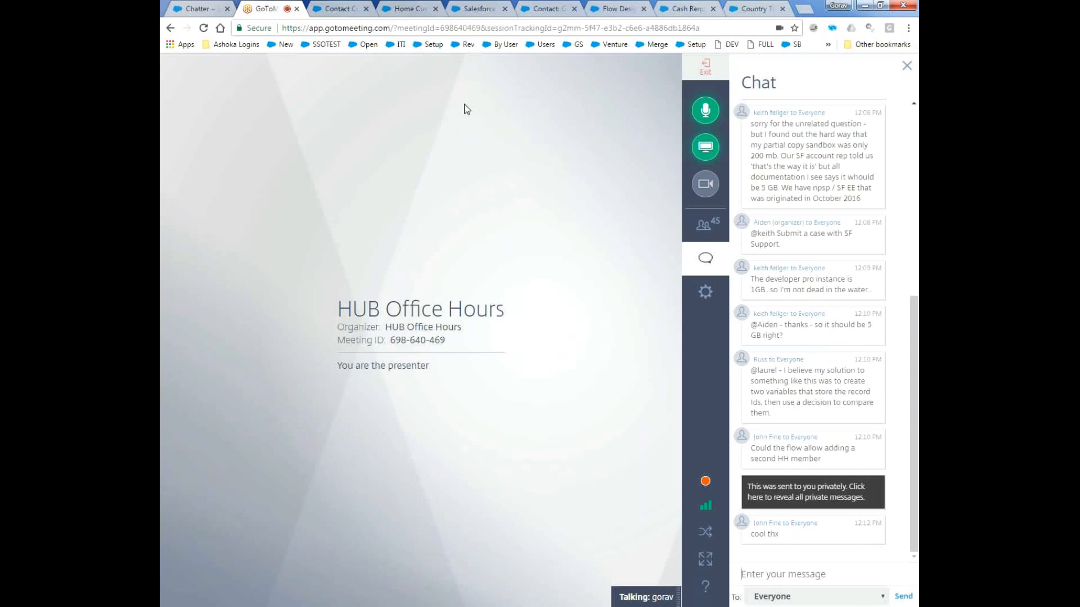
Switch back to Flow Designer and review the Quick Create Contact flow across its full width, from the final screens to the starting screen.
click(461, 8)
click(407, 7)
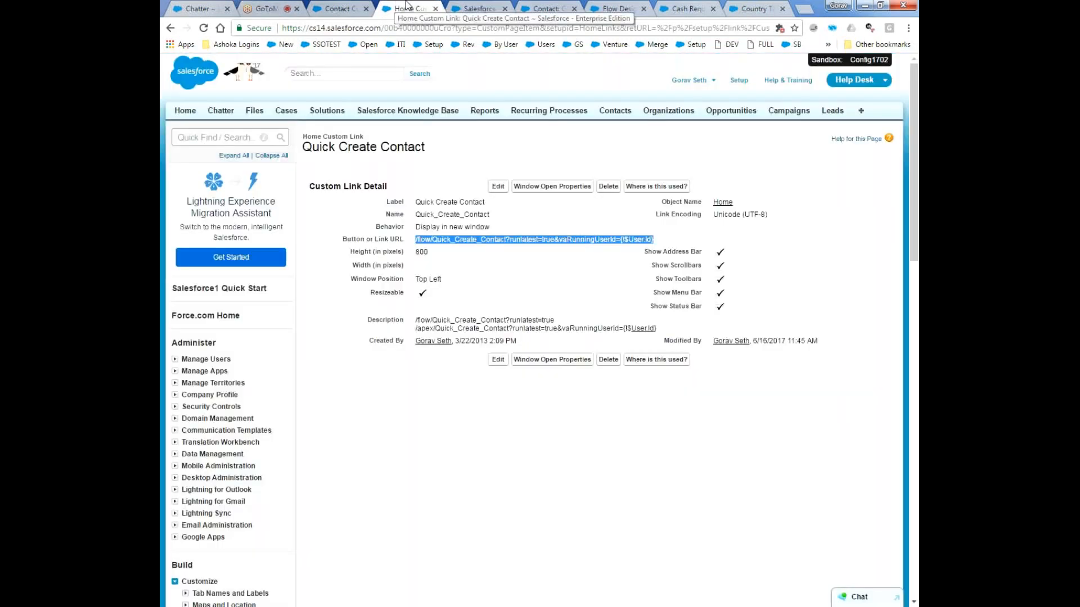
click(546, 8)
click(613, 8)
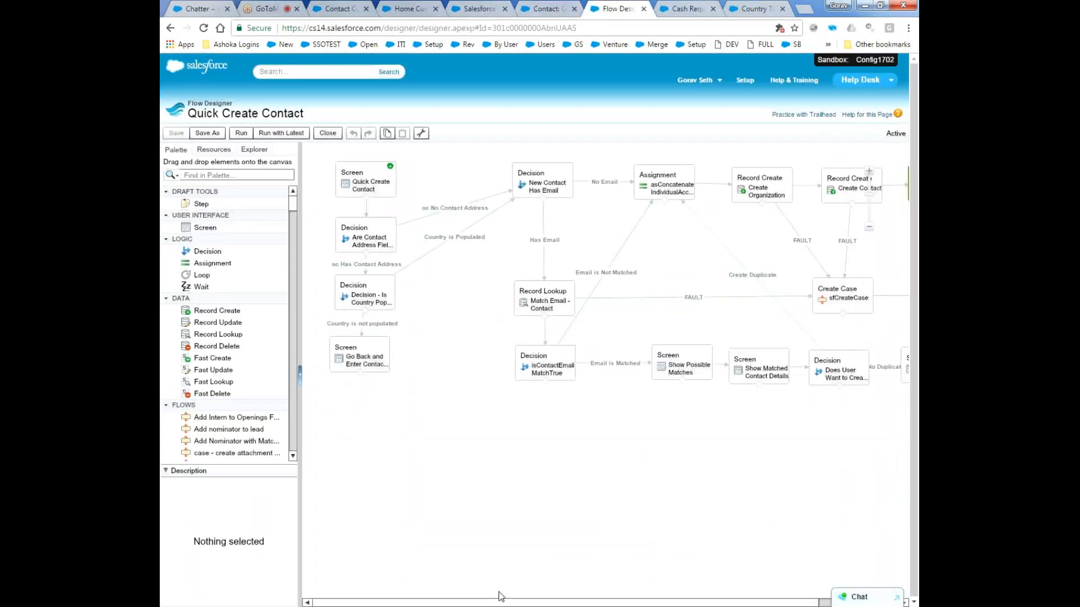
drag(490, 603, 561, 605)
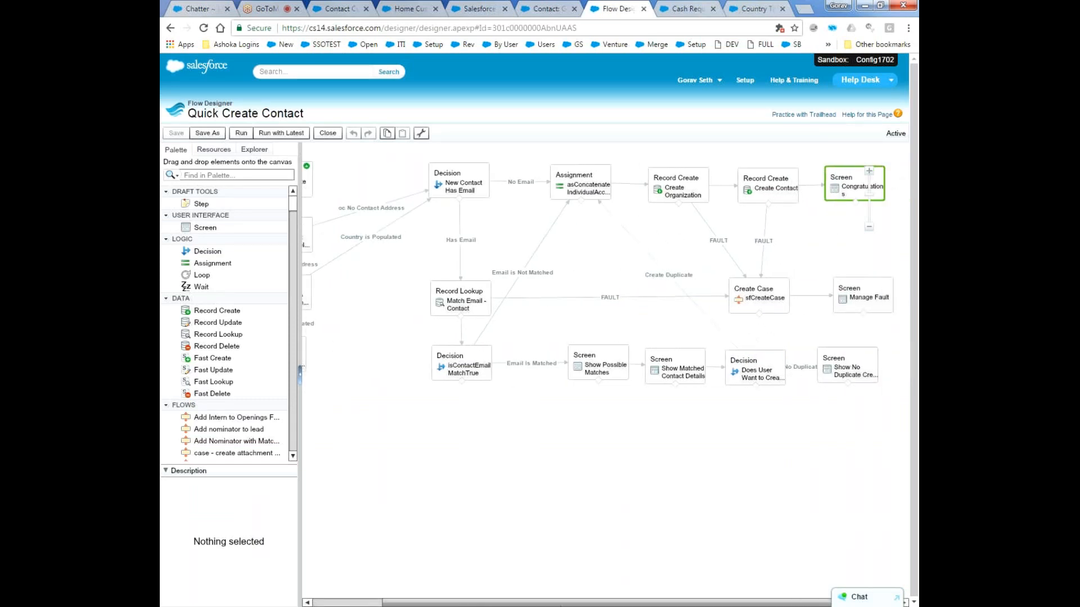
drag(560, 605, 499, 604)
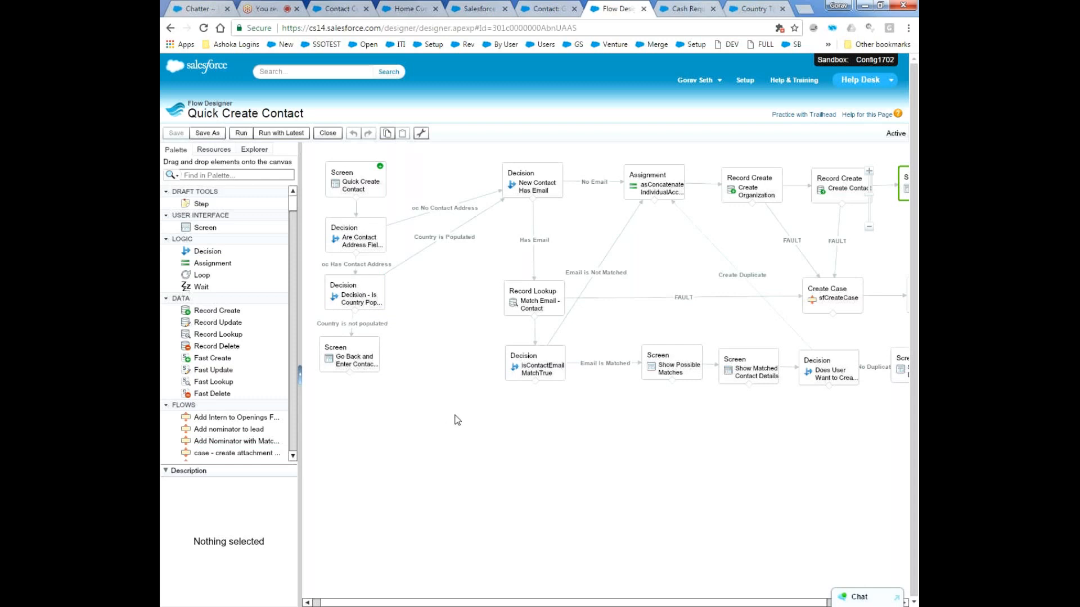
Open the Quick Create Contact screen element and examine the Email Address field's validation formula and error message.
click(362, 169)
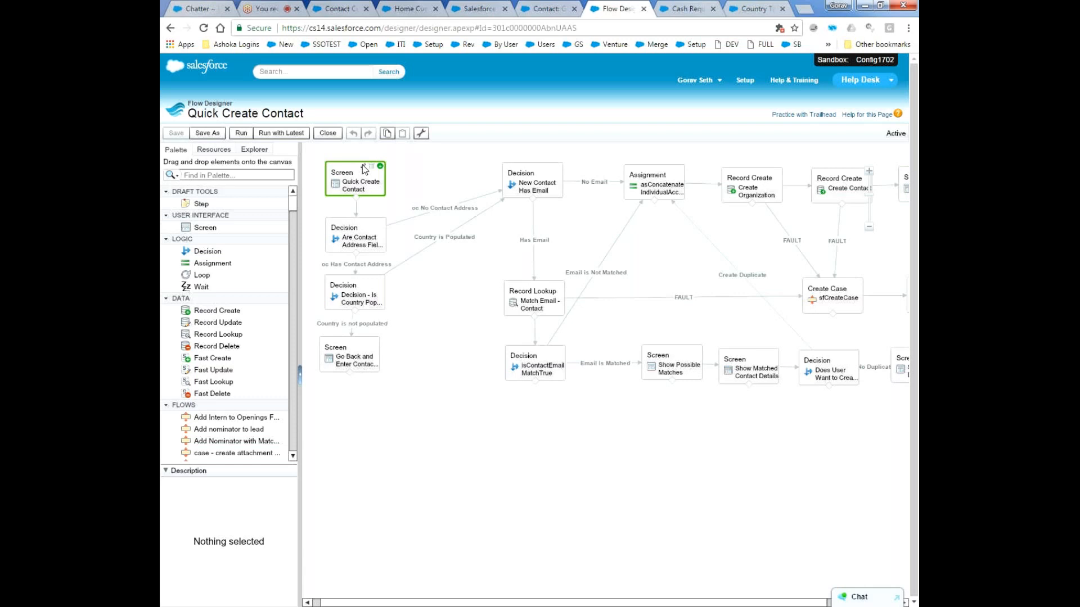
click(362, 164)
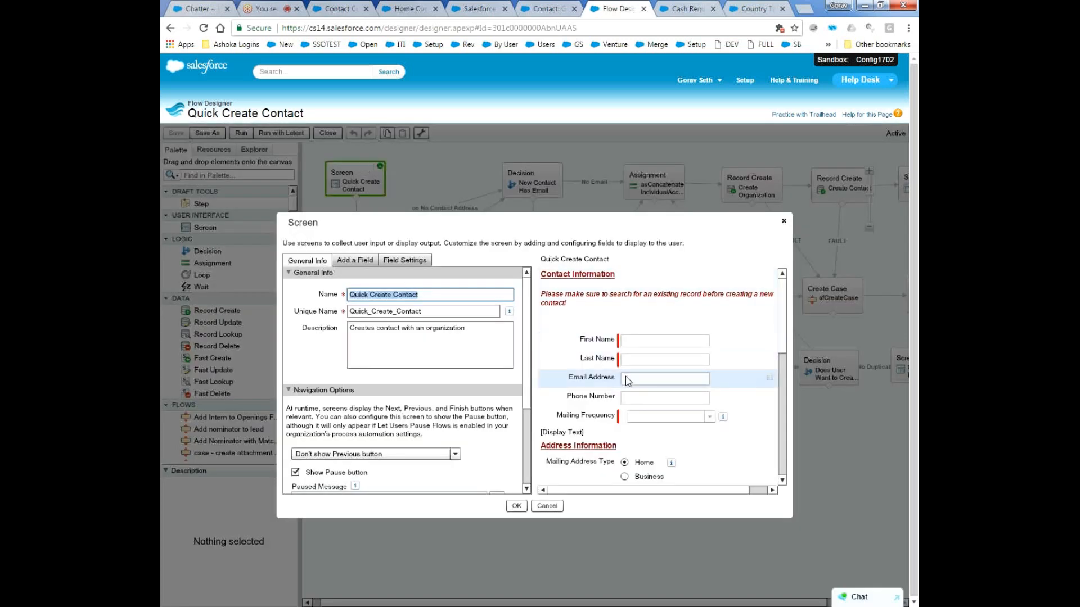
click(626, 376)
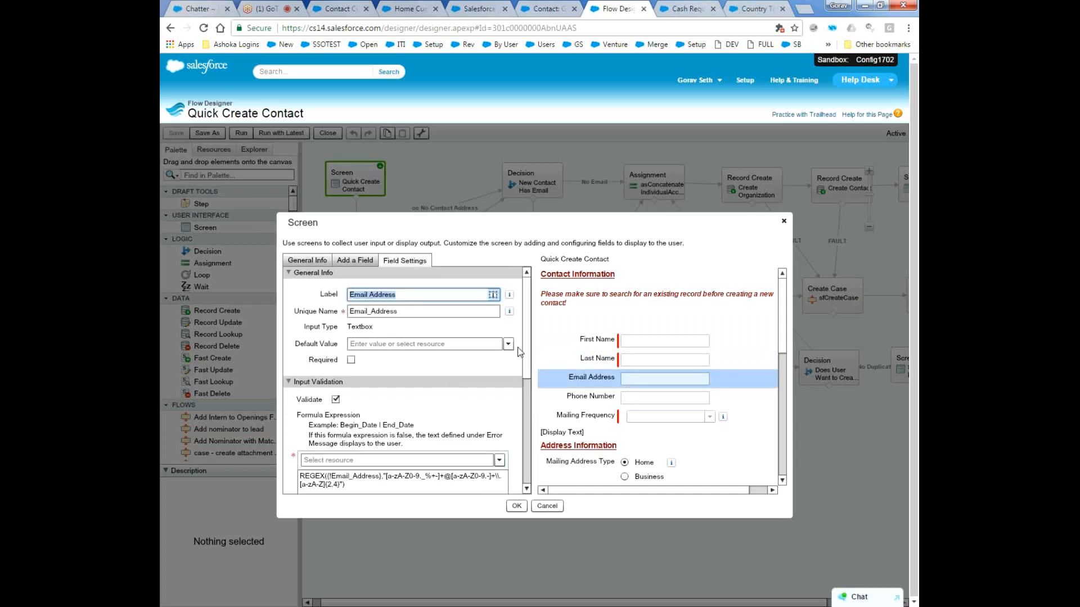
scroll(526, 346, down, 3)
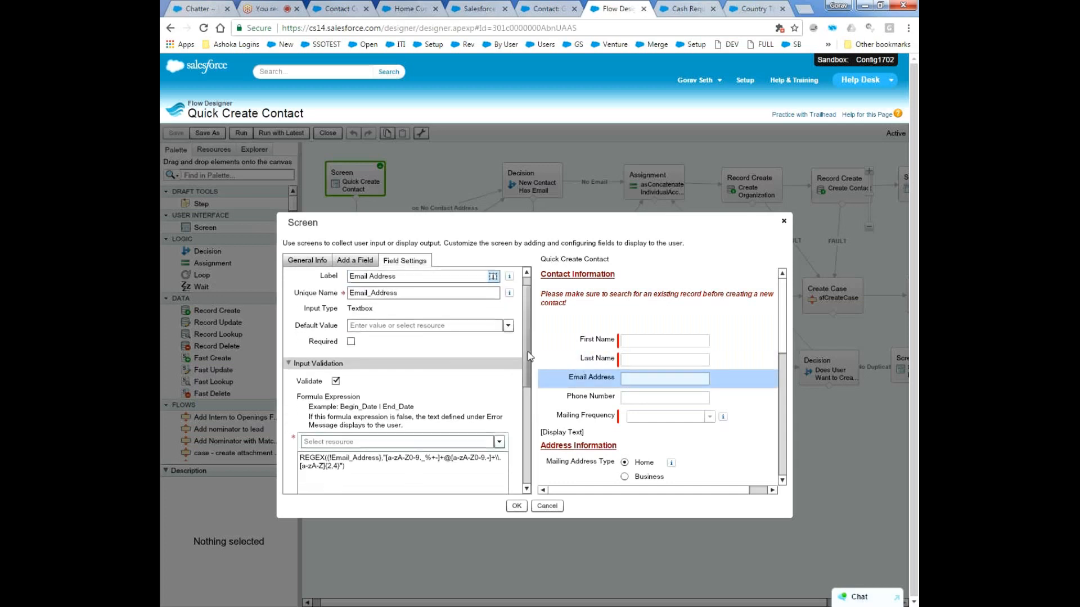
scroll(527, 352, down, 5)
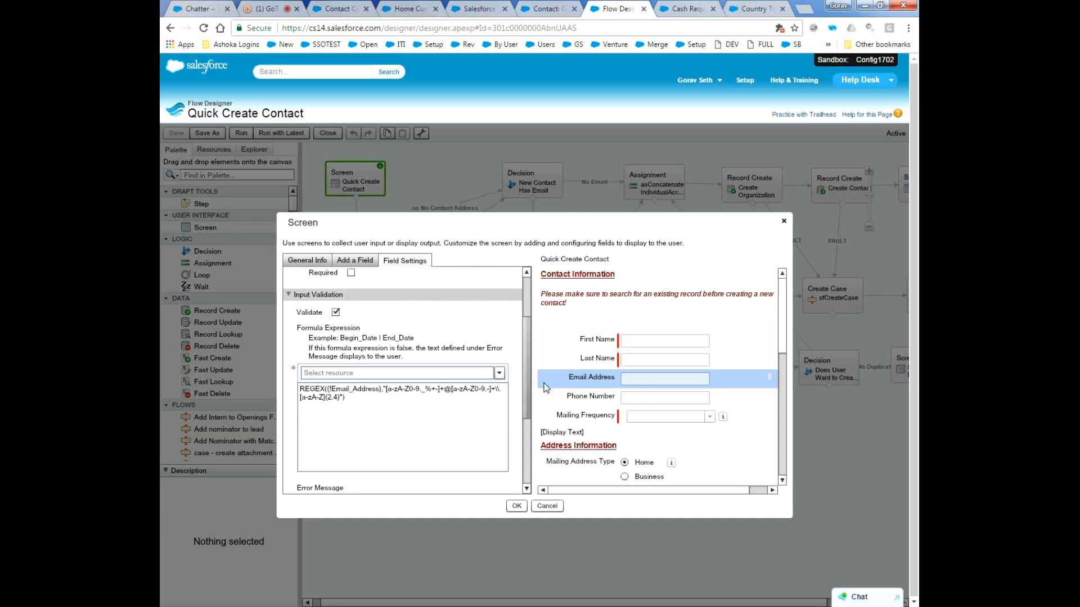
scroll(524, 419, down, 5)
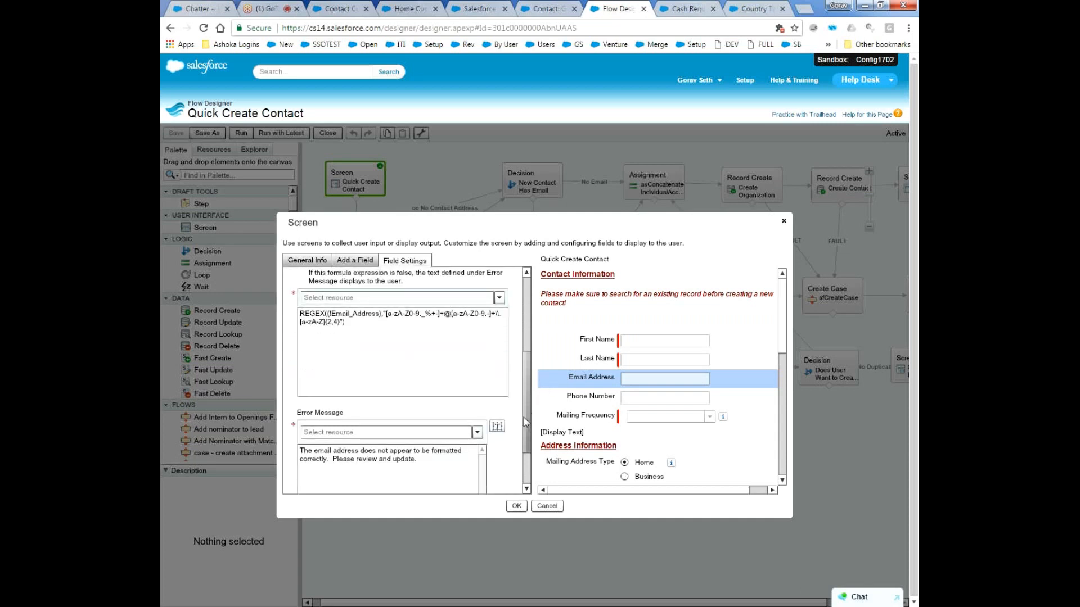
scroll(524, 417, up, 1)
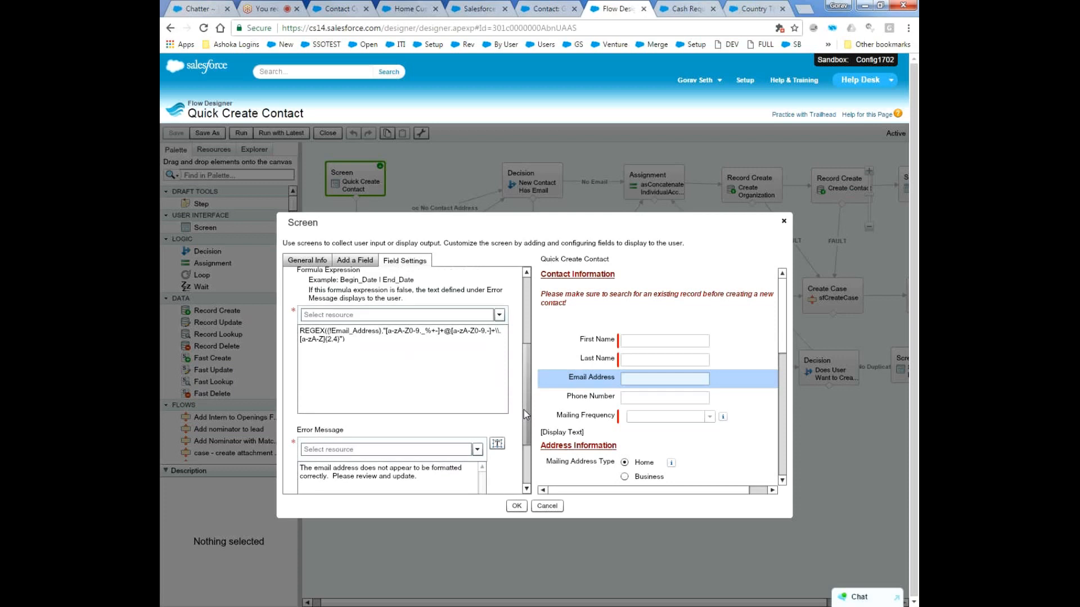
scroll(524, 410, up, 9)
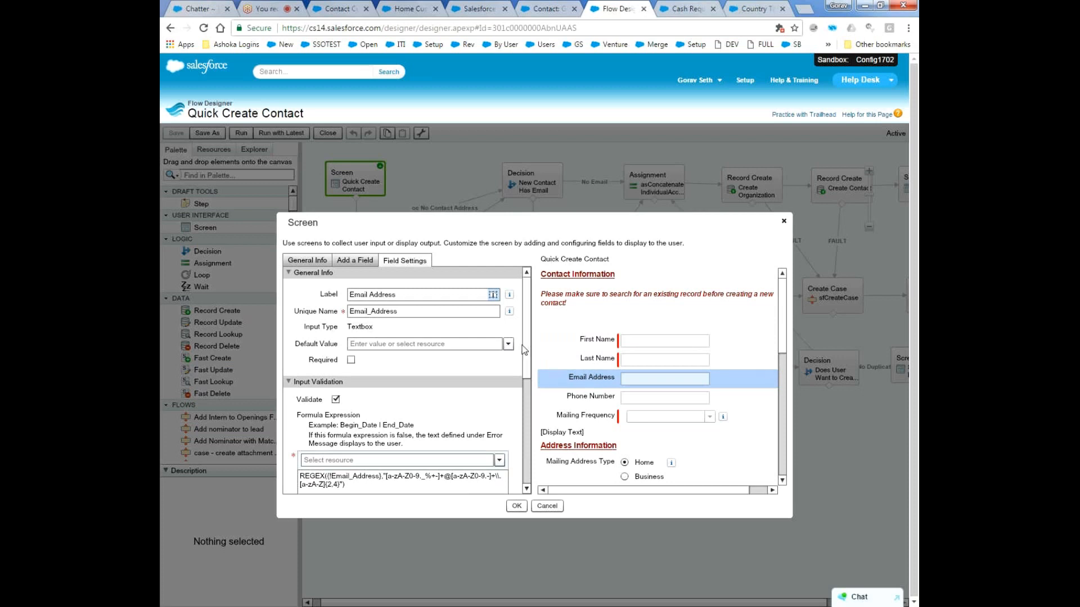
drag(526, 343, 528, 361)
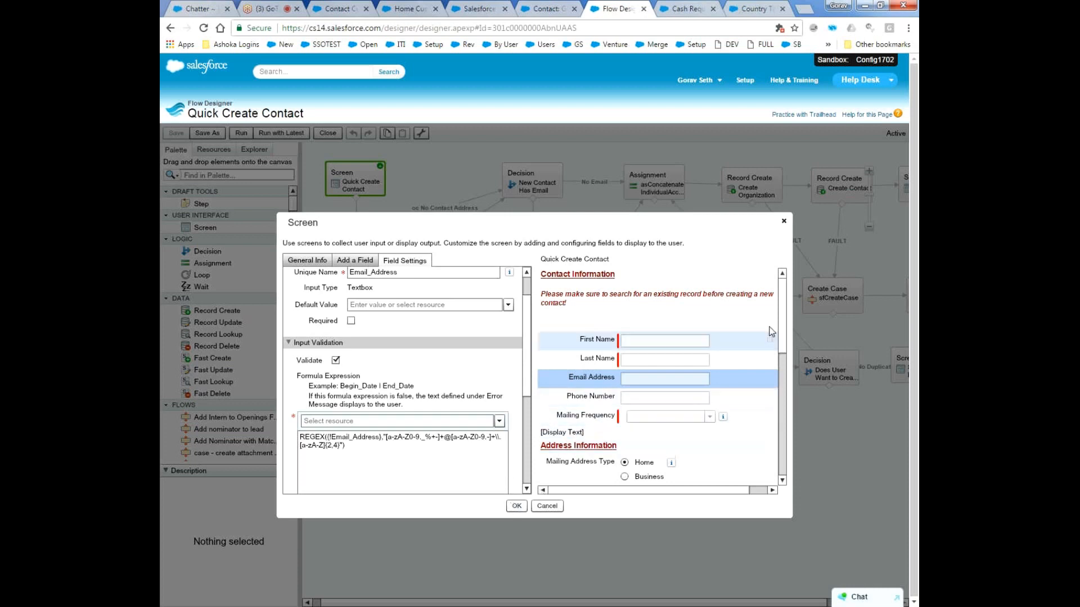
Review the address fields and notes in the Quick Create Contact screen preview, and close the element without saving.
drag(785, 333, 787, 343)
scroll(568, 415, down, 4)
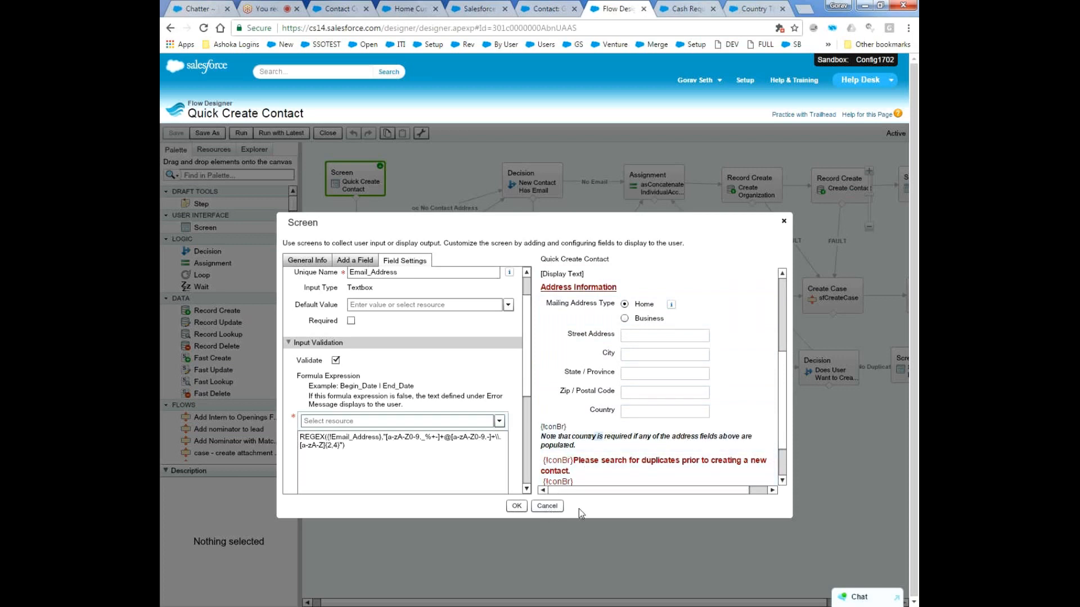
click(543, 506)
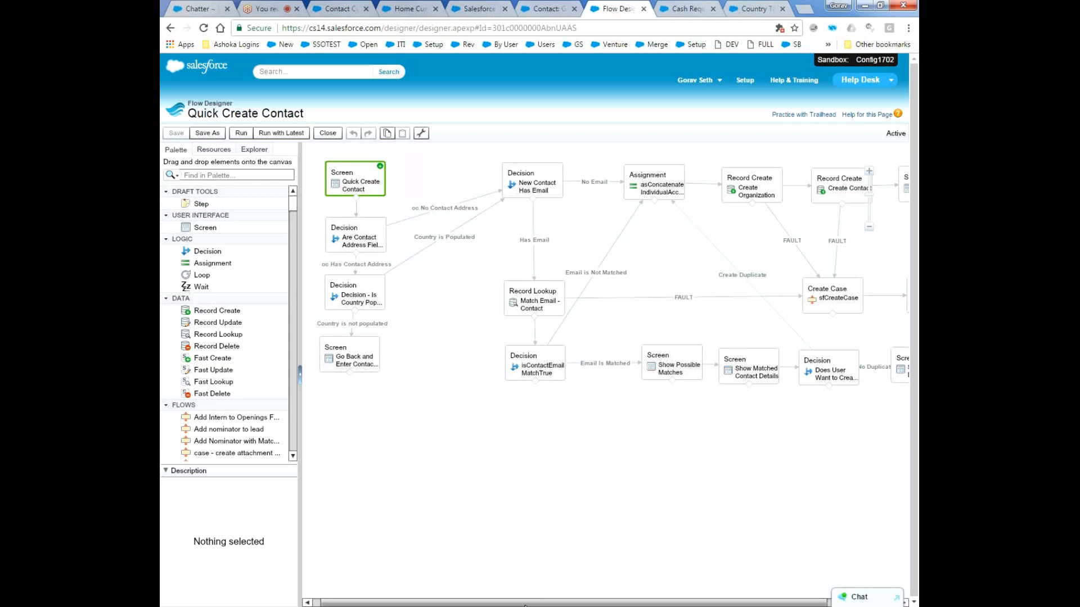
Submit the Test Cash Request record to bring up its Submit Validation form.
drag(527, 606, 600, 606)
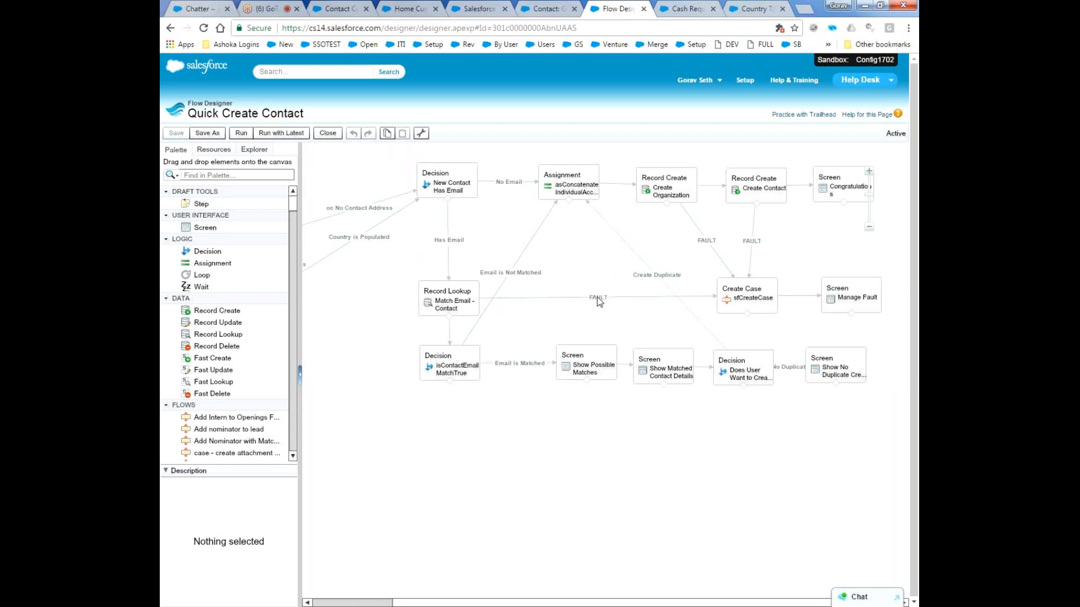
click(686, 8)
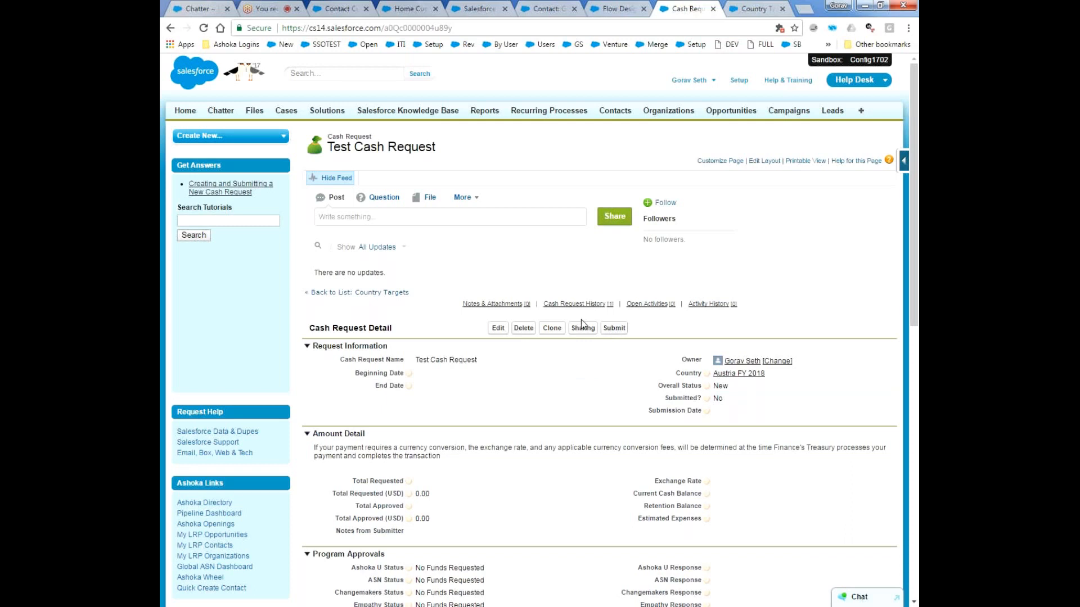
click(616, 330)
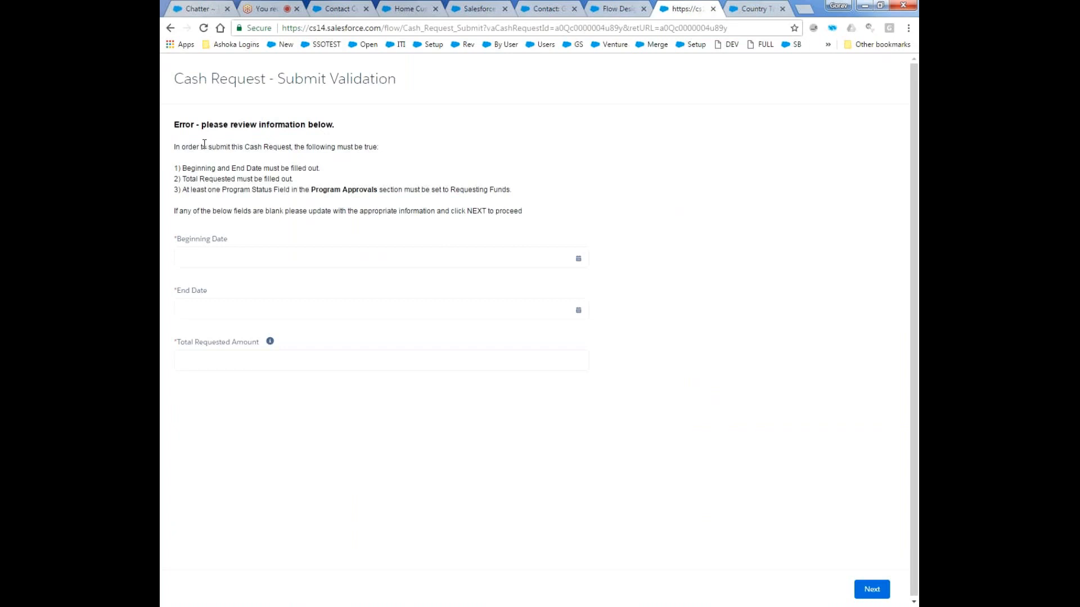
click(619, 7)
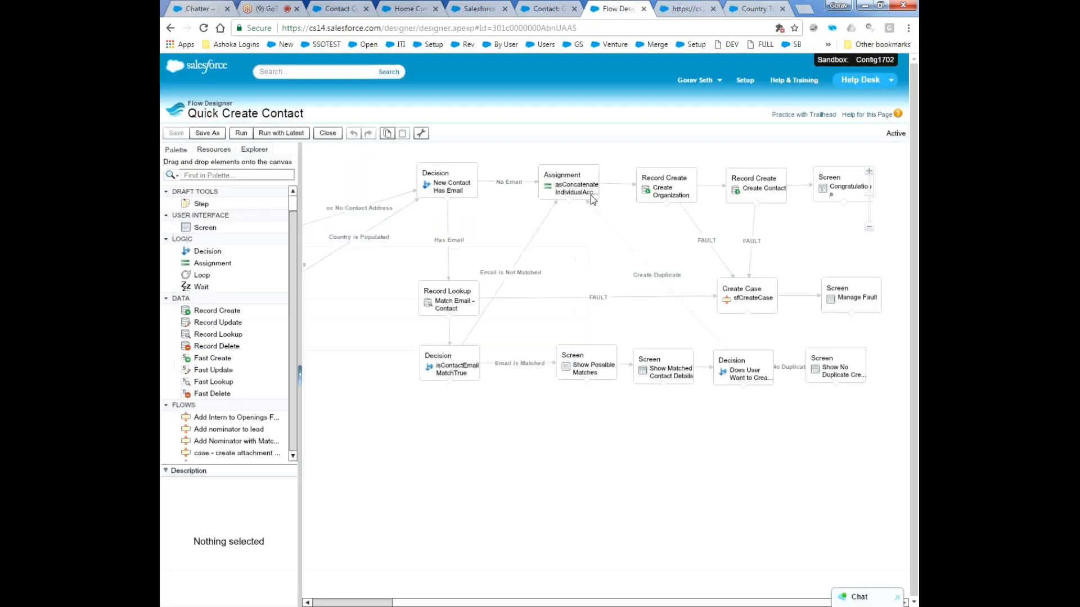
click(676, 7)
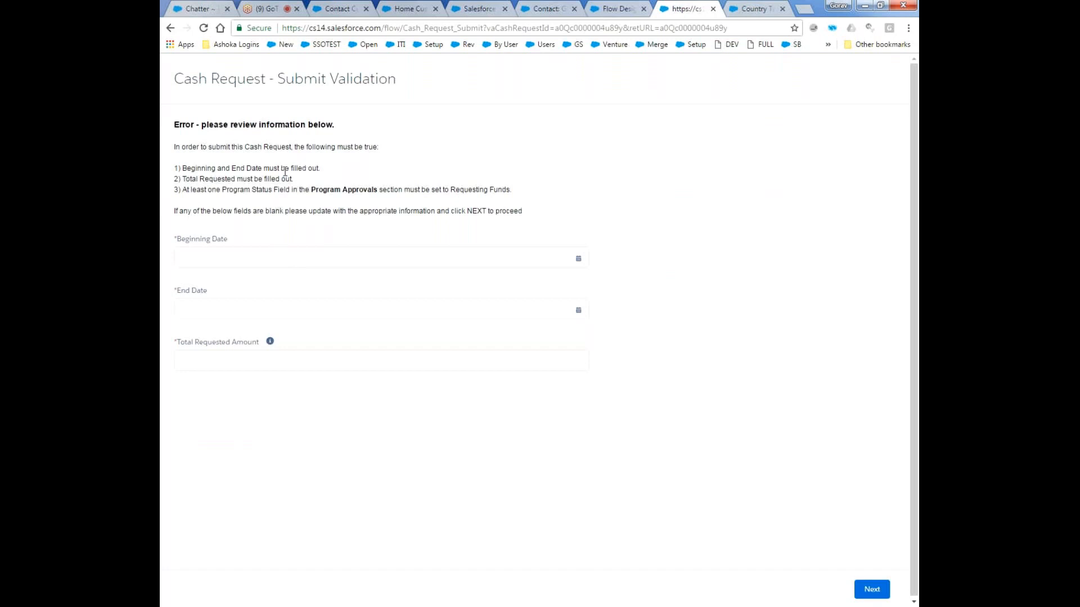
Fill in Beginning Date Jun 7, 2017, End Date Jun 22, 2017 and Total Requested Amount 12345, and proceed with the validation.
click(355, 261)
click(257, 347)
click(283, 304)
click(282, 446)
click(261, 356)
text(12345)
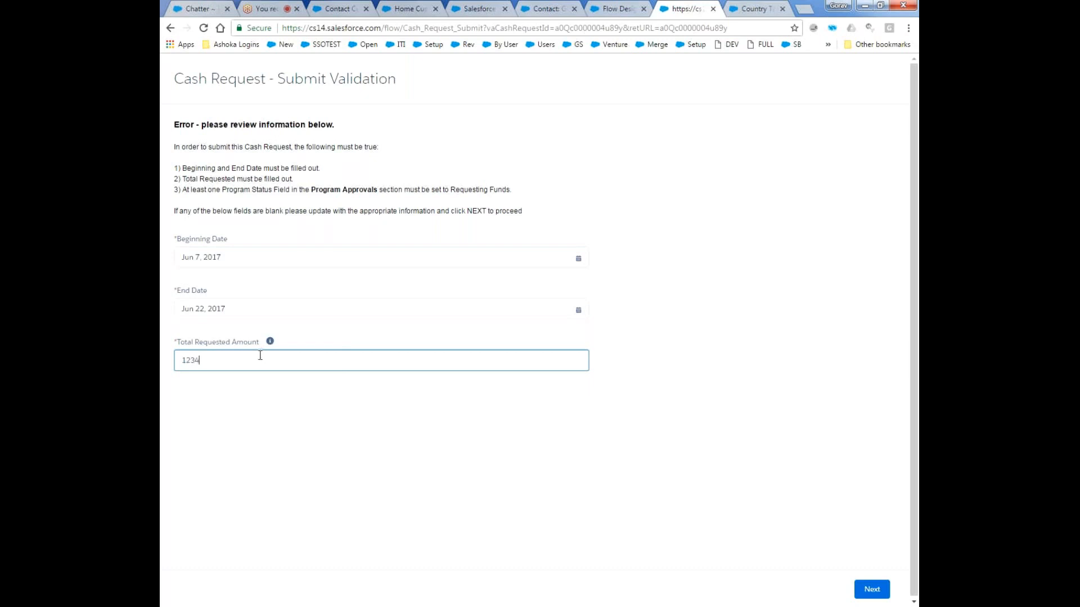
click(868, 589)
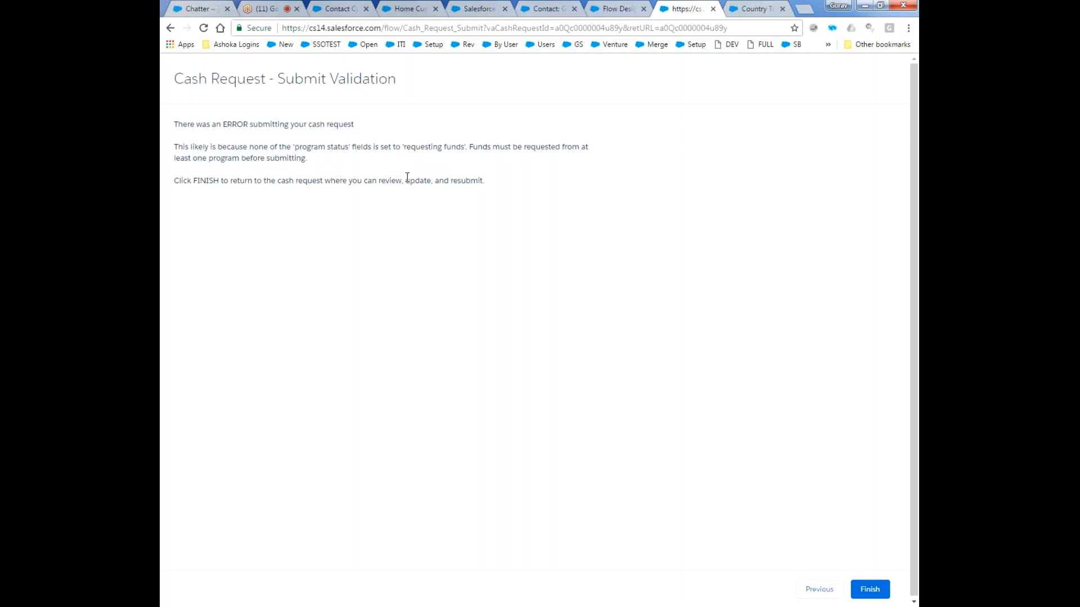
Finish the submit validation flow and examine the Program Approvals section of the Test Cash Request record.
drag(173, 152, 330, 158)
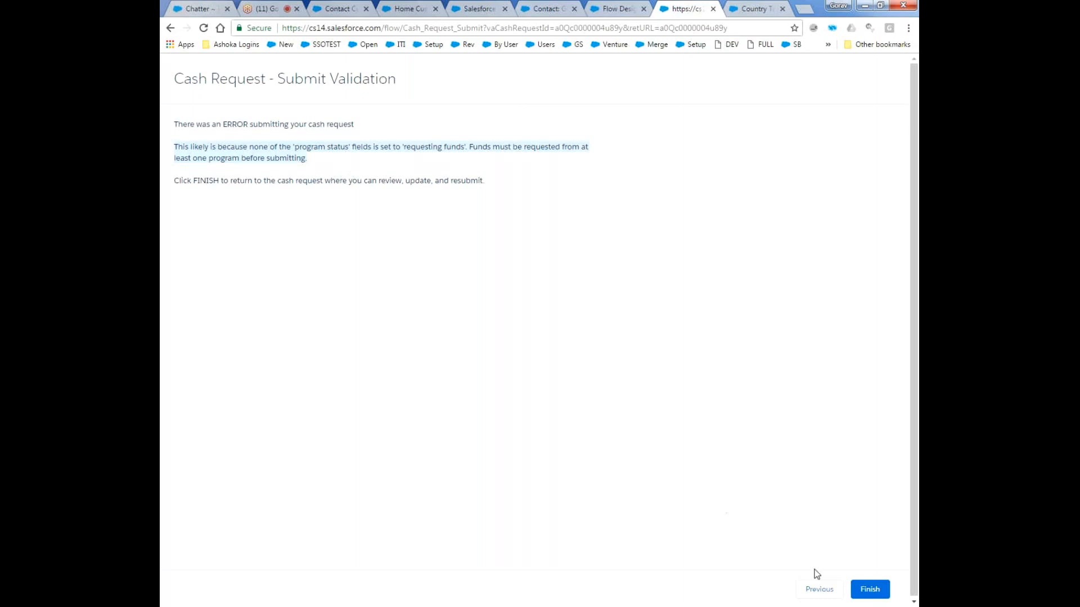
click(870, 592)
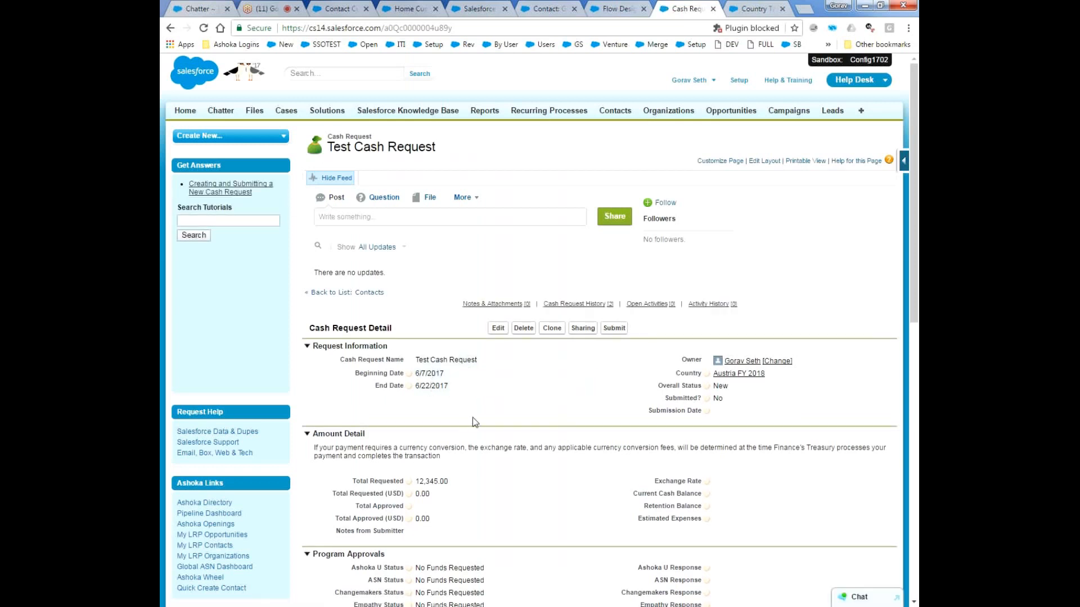
scroll(481, 421, down, 1)
scroll(481, 421, down, 4)
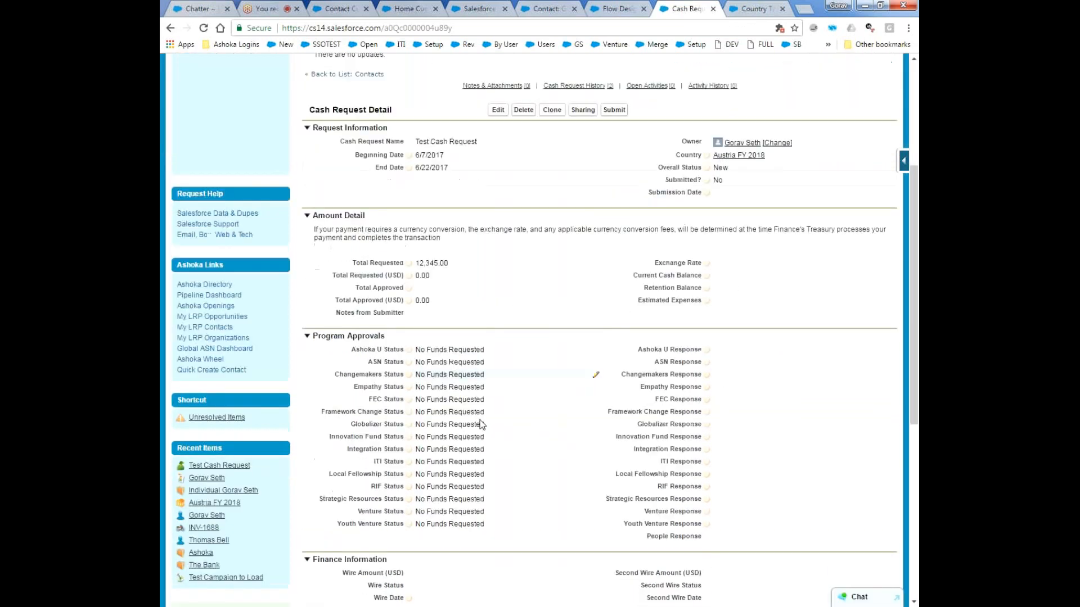
Set the Ashoka U Status of the Test Cash Request to Requesting Funds, save the record and submit it again.
double_click(456, 381)
scroll(456, 382, down, 1)
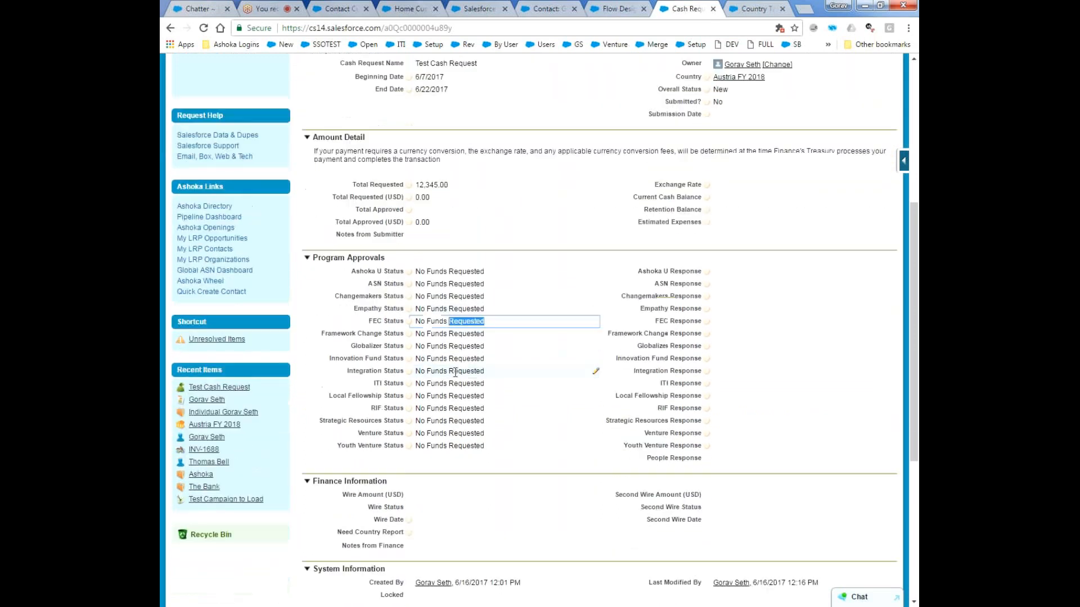
double_click(452, 313)
scroll(452, 307, up, 1)
double_click(458, 331)
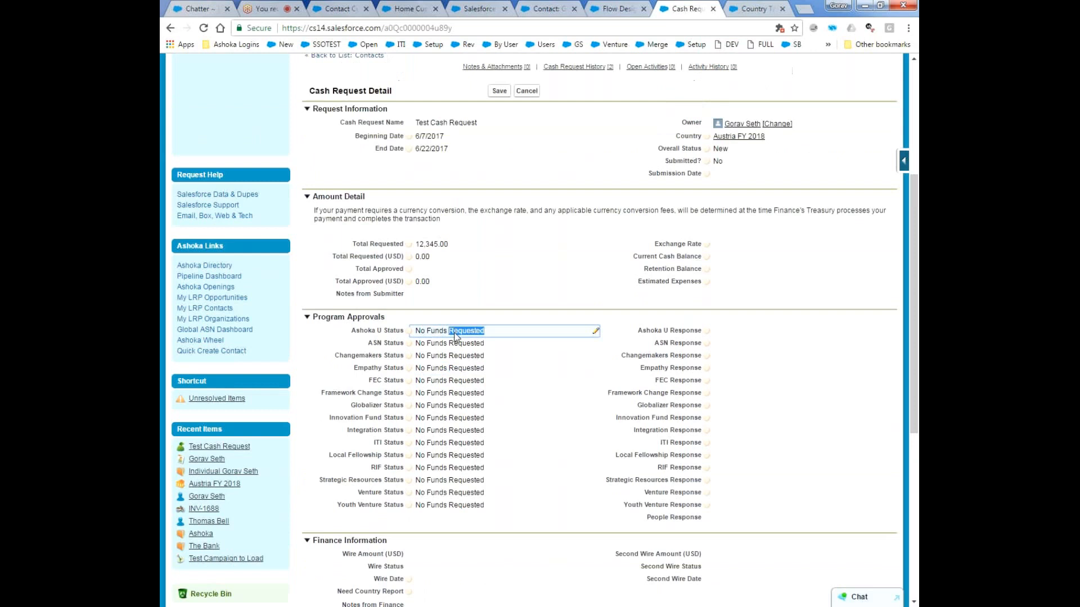
click(494, 333)
click(469, 363)
click(497, 91)
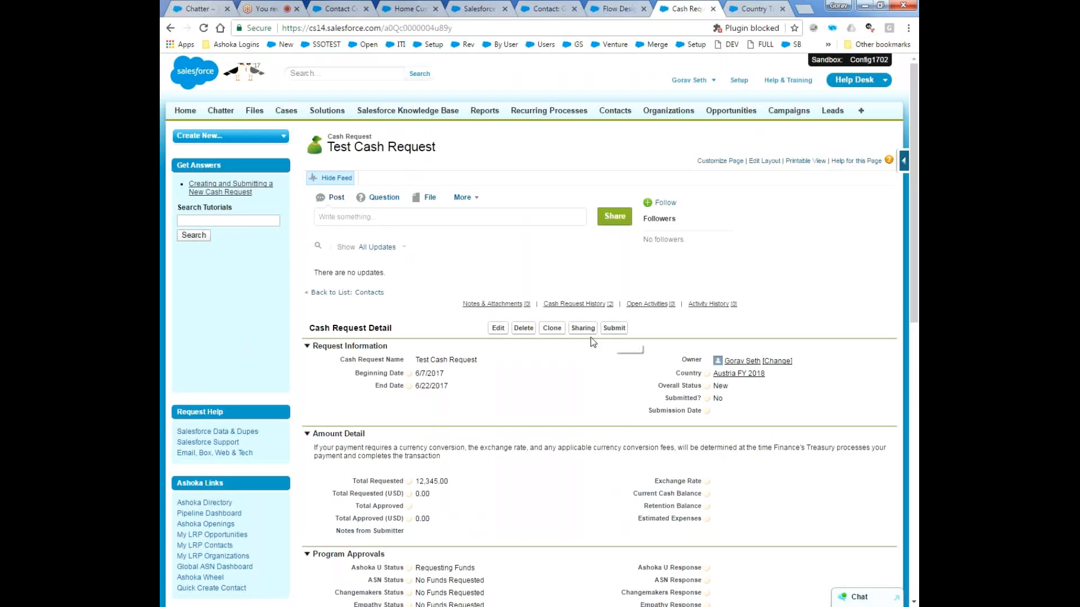
click(612, 331)
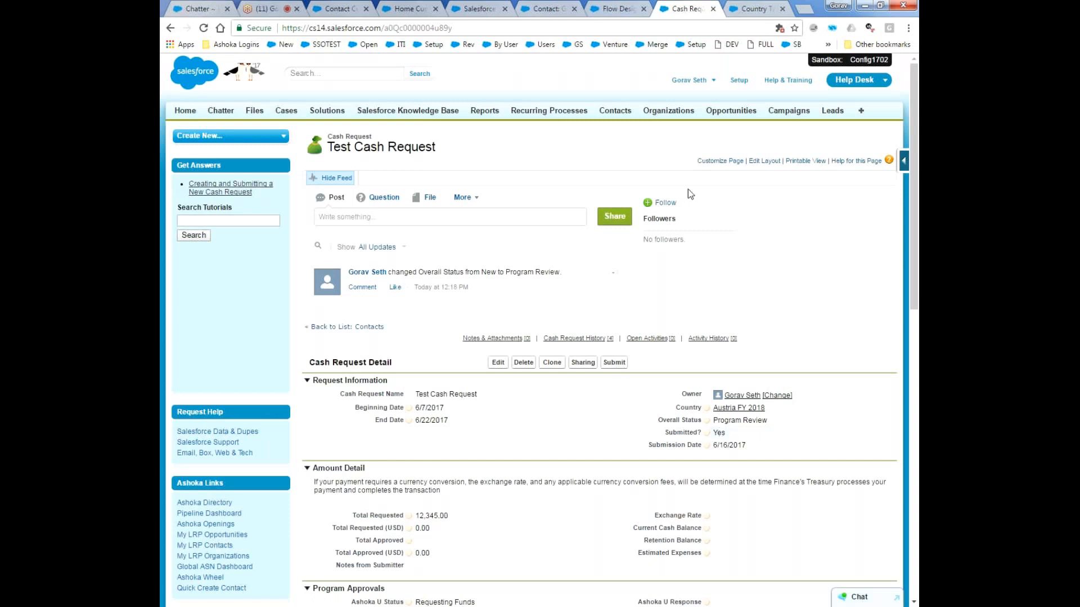
Open Setup in a new tab from the Quick Create Contact flow designer, search for "flow" and open the Flows list in another tab.
click(614, 7)
middle_click(750, 81)
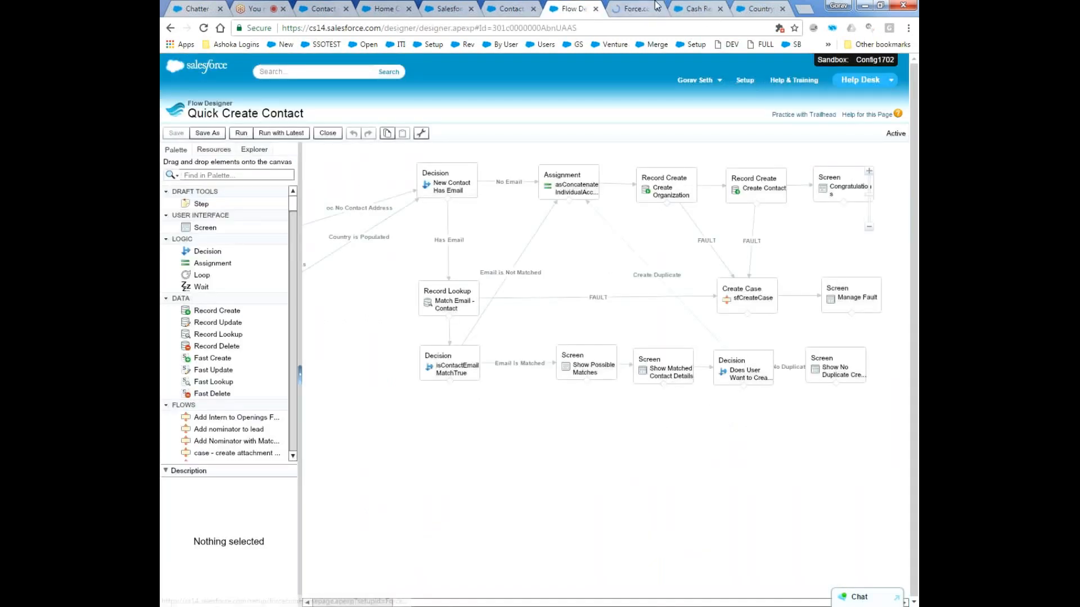
click(637, 7)
click(240, 139)
text(flow)
click(211, 289)
middle_click(209, 290)
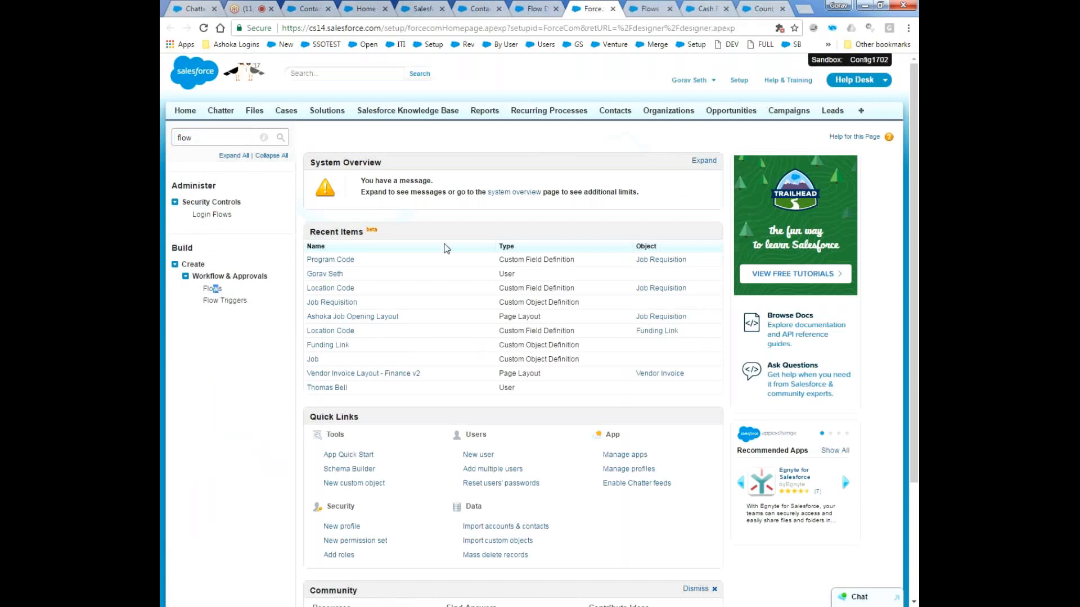
key(ctrl+Tab)
Find the Cash Request - Submit Validation flow in the list and open its active version 2 in the Flow Designer.
scroll(418, 463, down, 2)
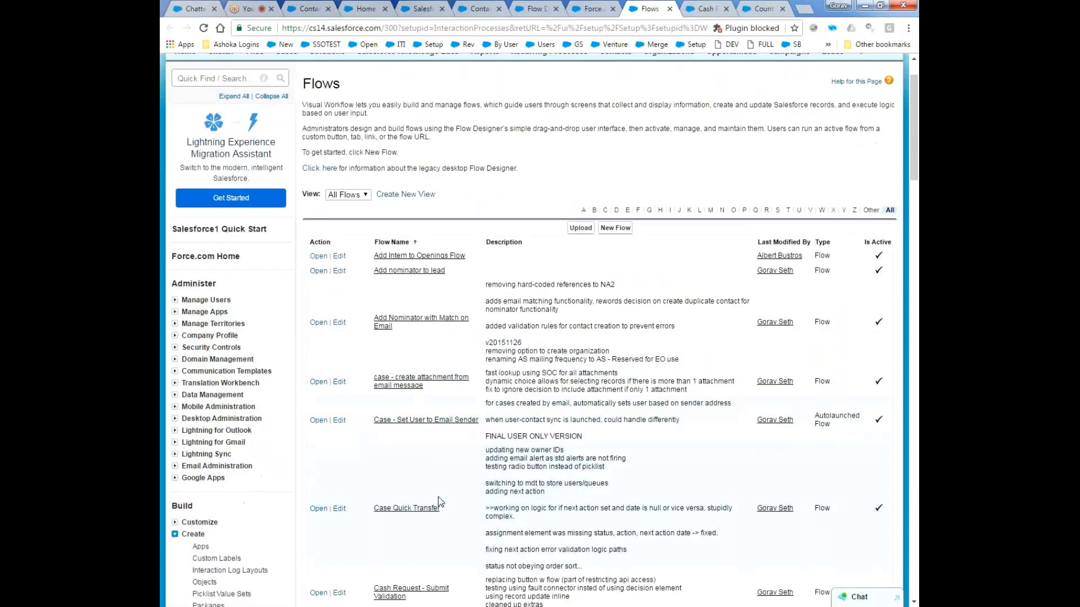
scroll(447, 499, down, 3)
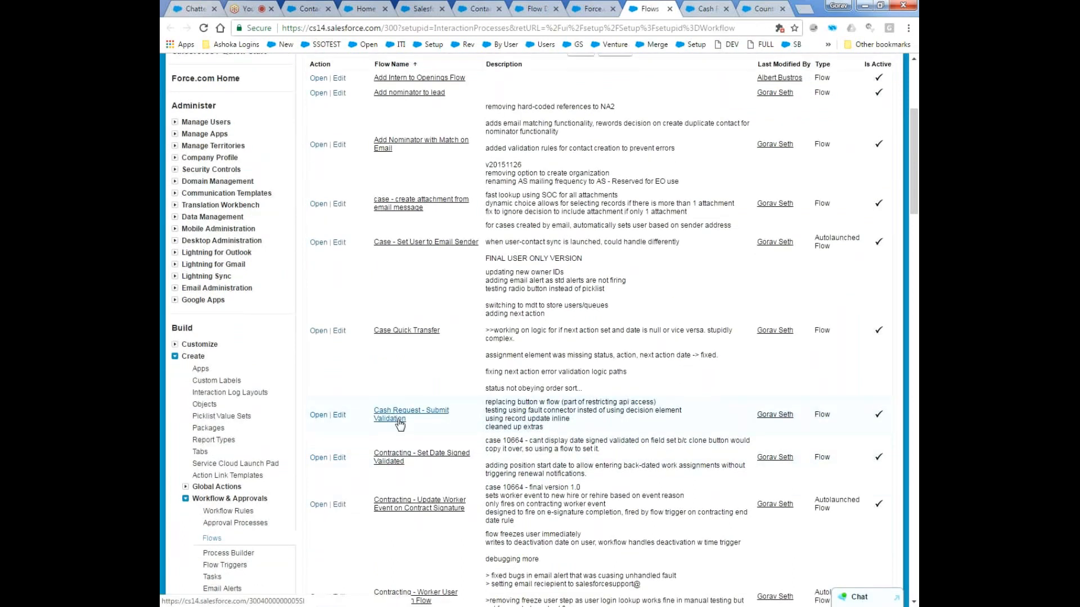
click(387, 420)
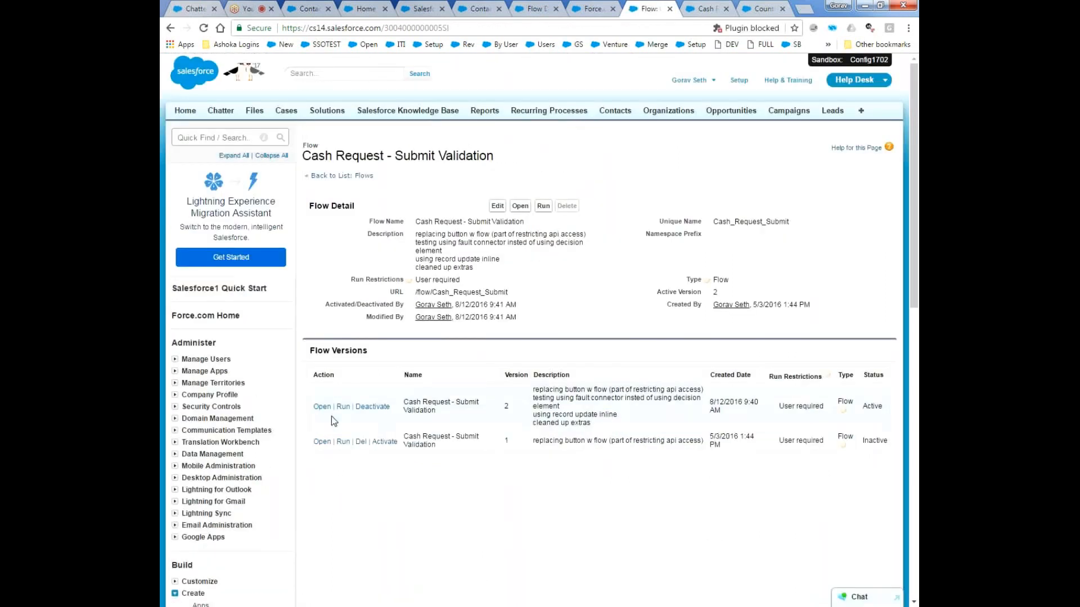
click(322, 407)
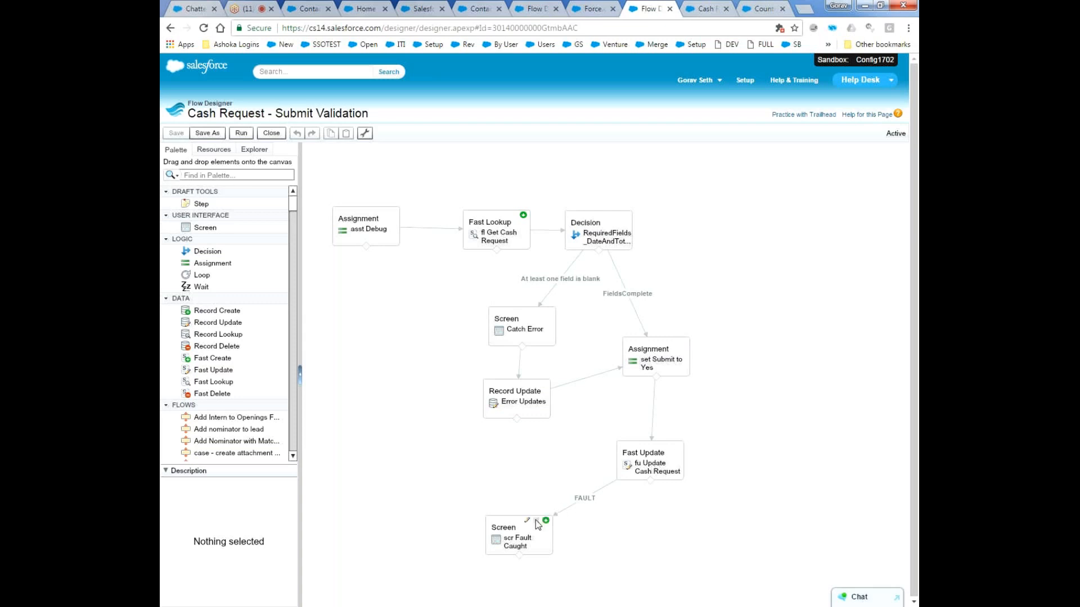
Review the scr Fault Caught screen element's error text and description, and close it without saving.
click(527, 523)
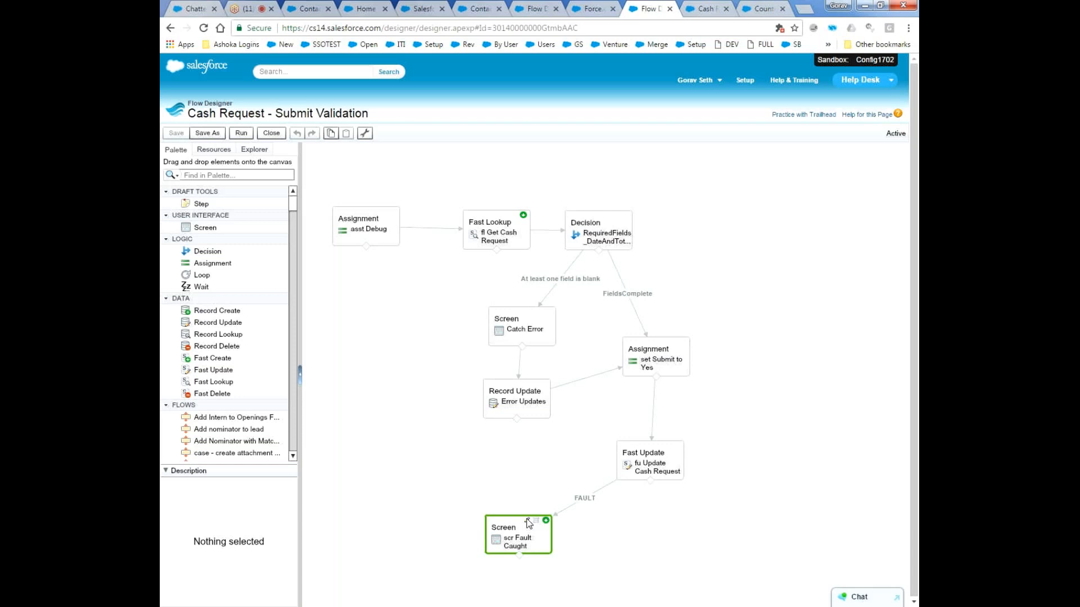
double_click(527, 520)
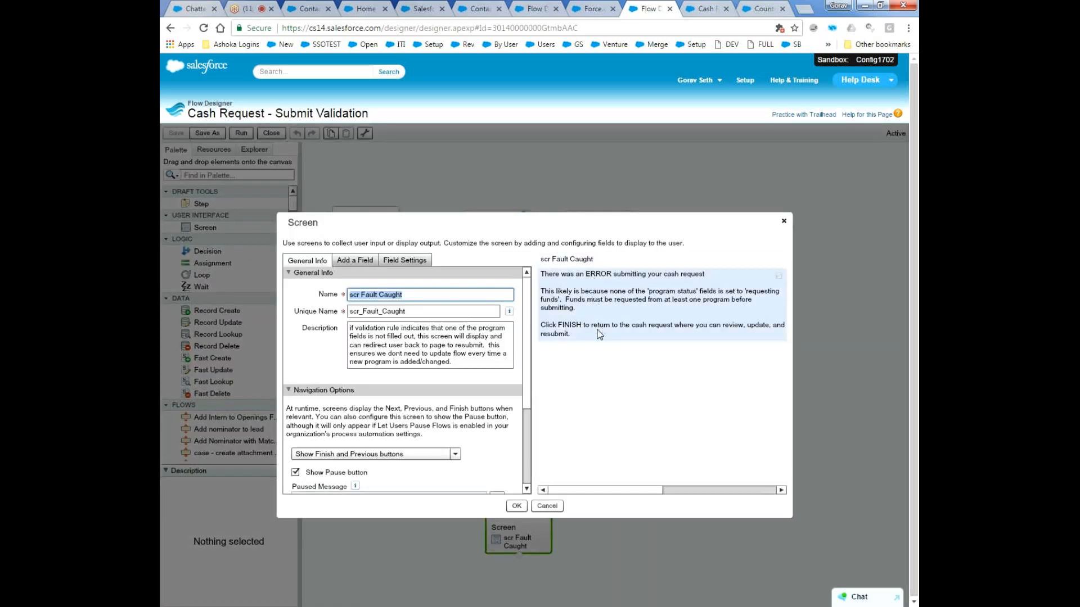
click(551, 508)
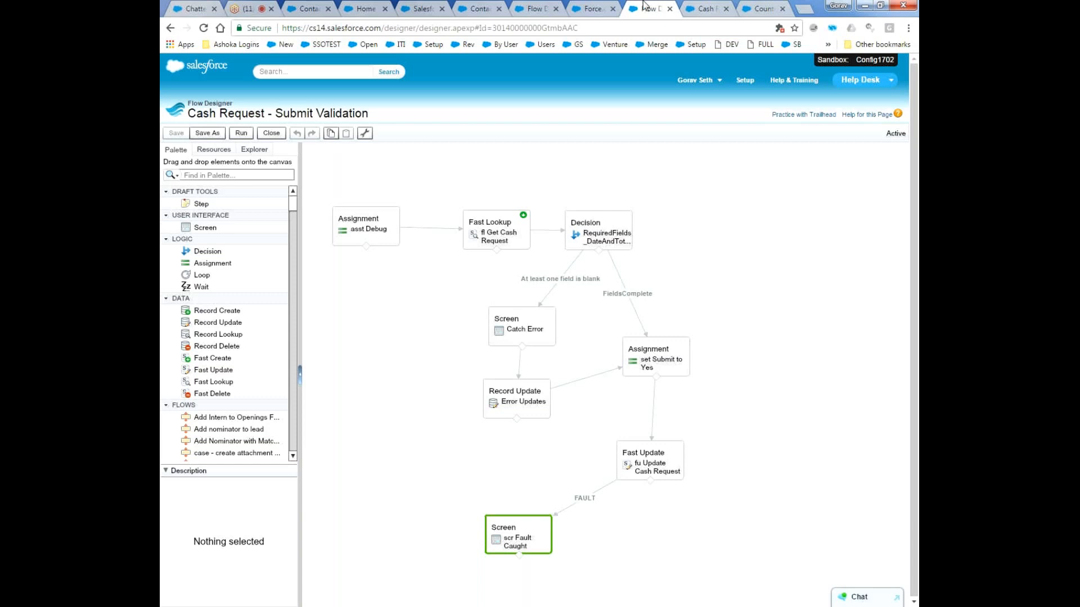
Bring up the Cash Request object's validation rules from the Test Cash Request record.
click(696, 6)
click(902, 164)
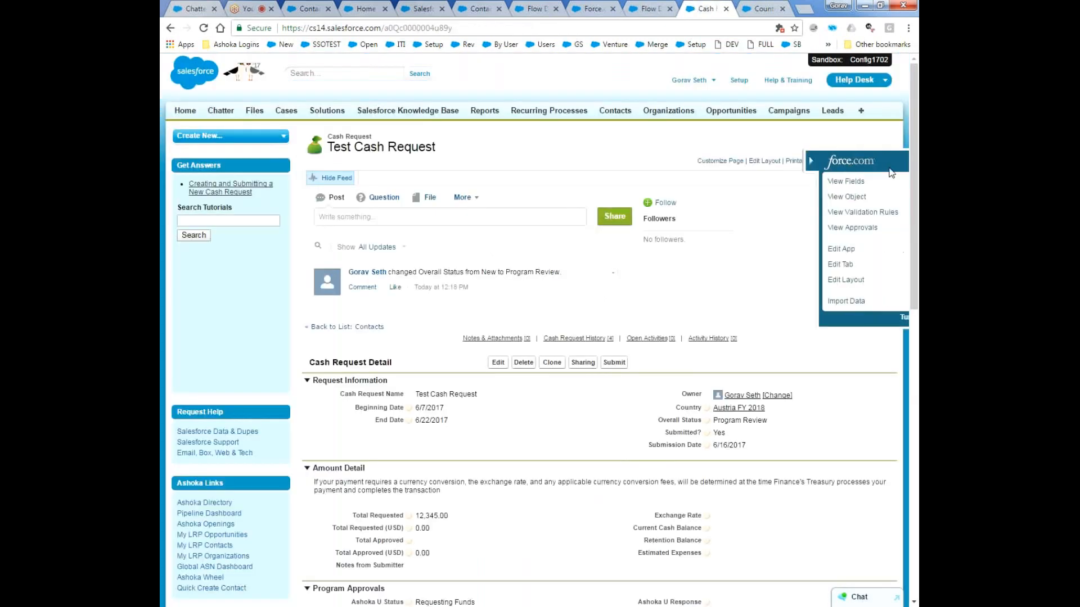
click(798, 215)
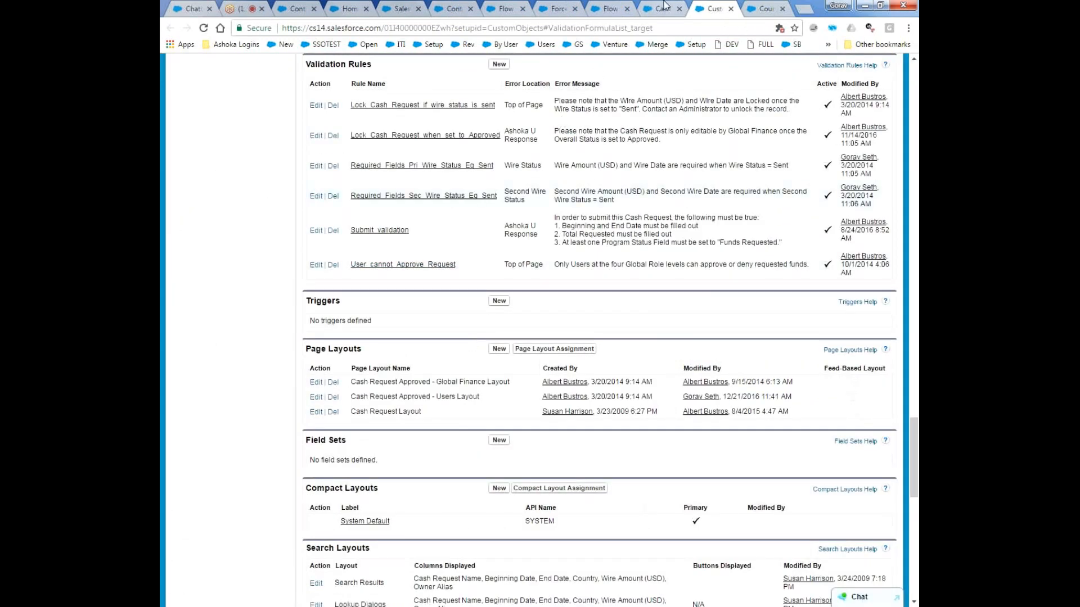
Check the GoToMeeting chat for participants' questions and return to the Test Cash Request record.
key(ctrl+shift+Tab)
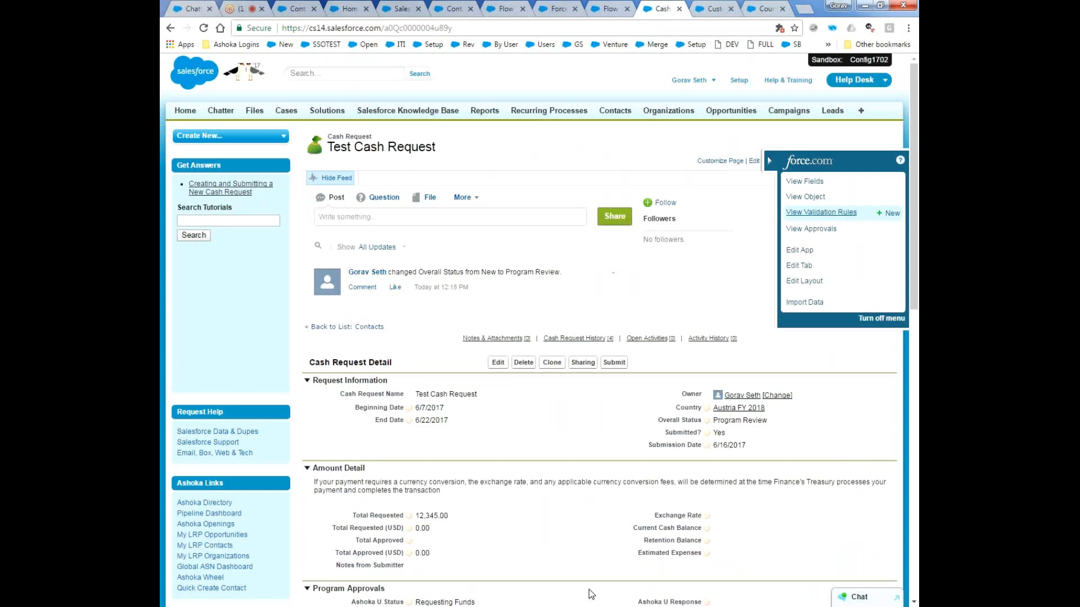
click(242, 7)
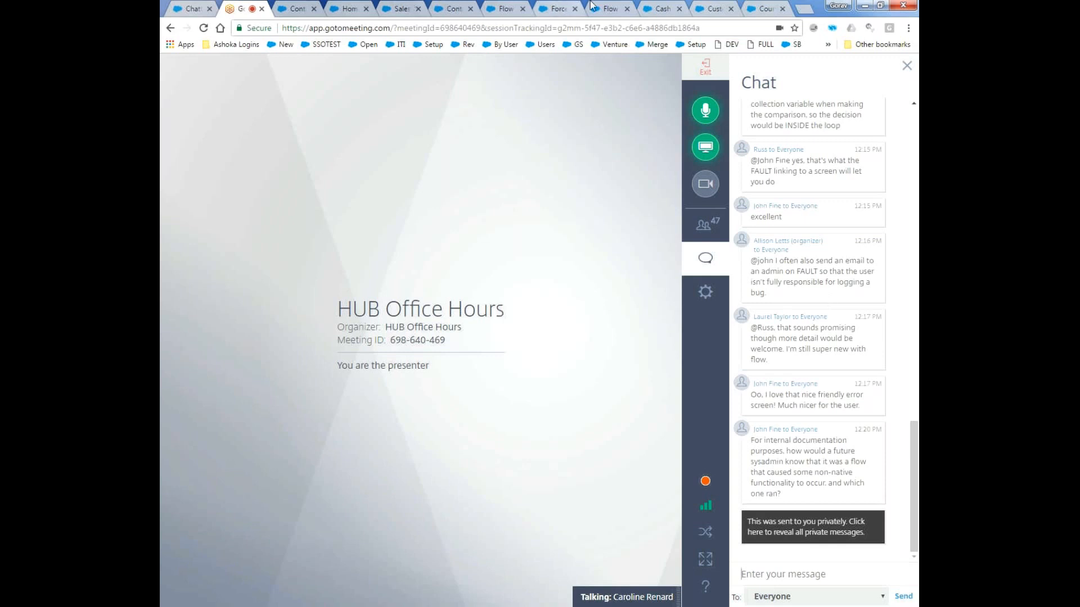
click(656, 7)
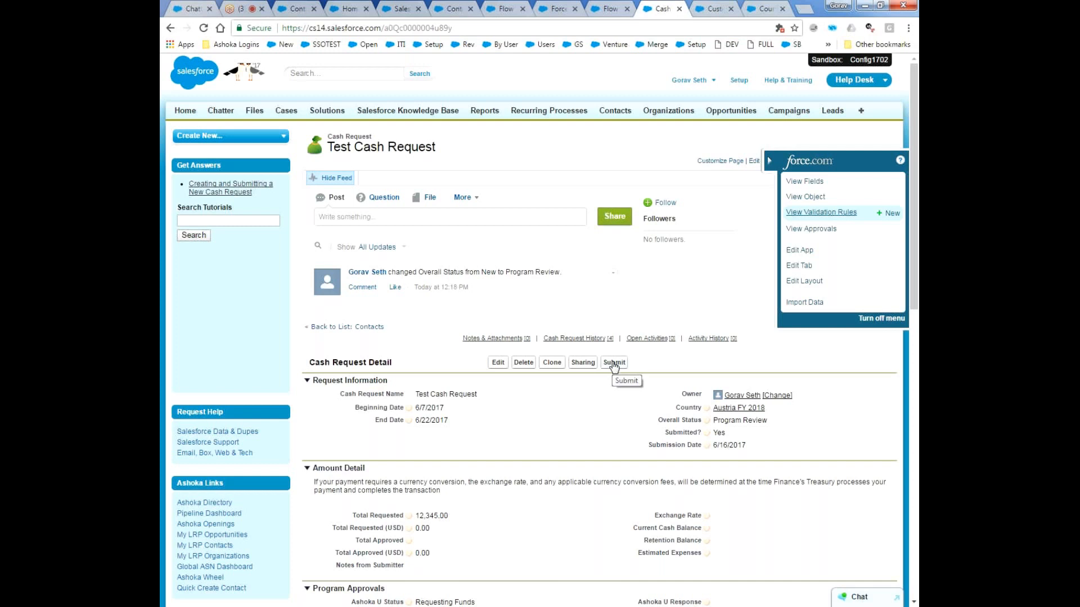
Close the Submit Validation flow designer and highlight the URL /flow/Cash_Request_Submit on the flow's detail page.
click(607, 9)
click(272, 136)
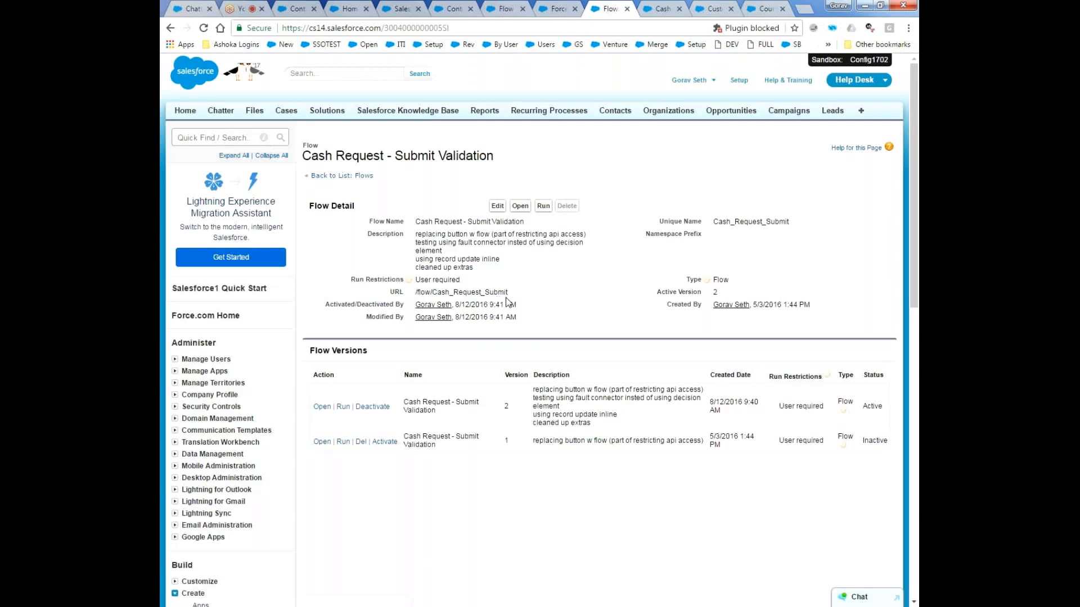
drag(512, 292, 415, 293)
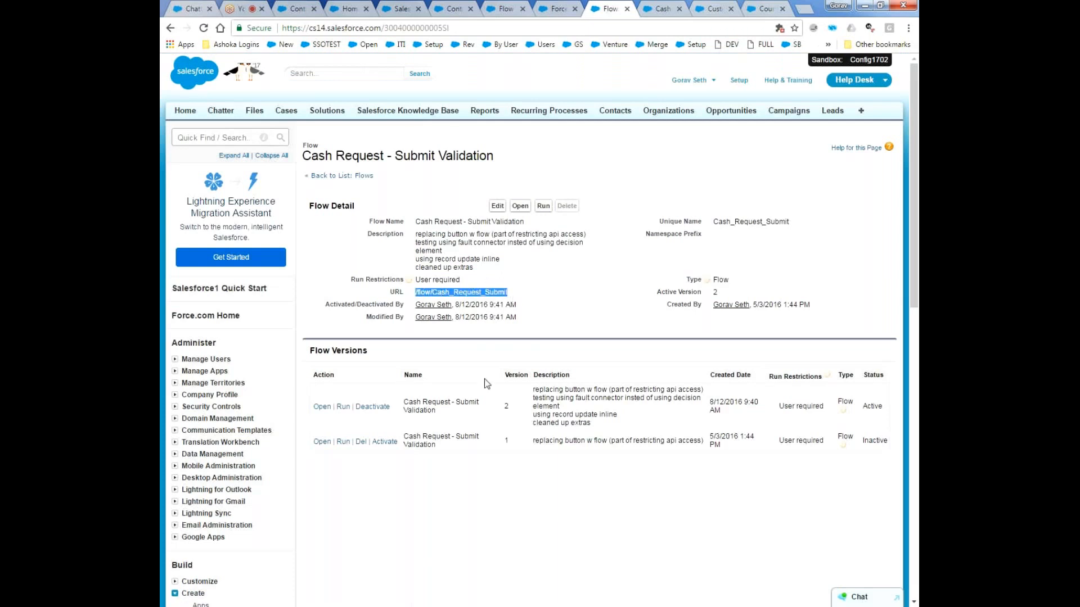
Open the custom Submit button's details from the Buttons, Links, and Actions section of the Cash Request object.
click(657, 8)
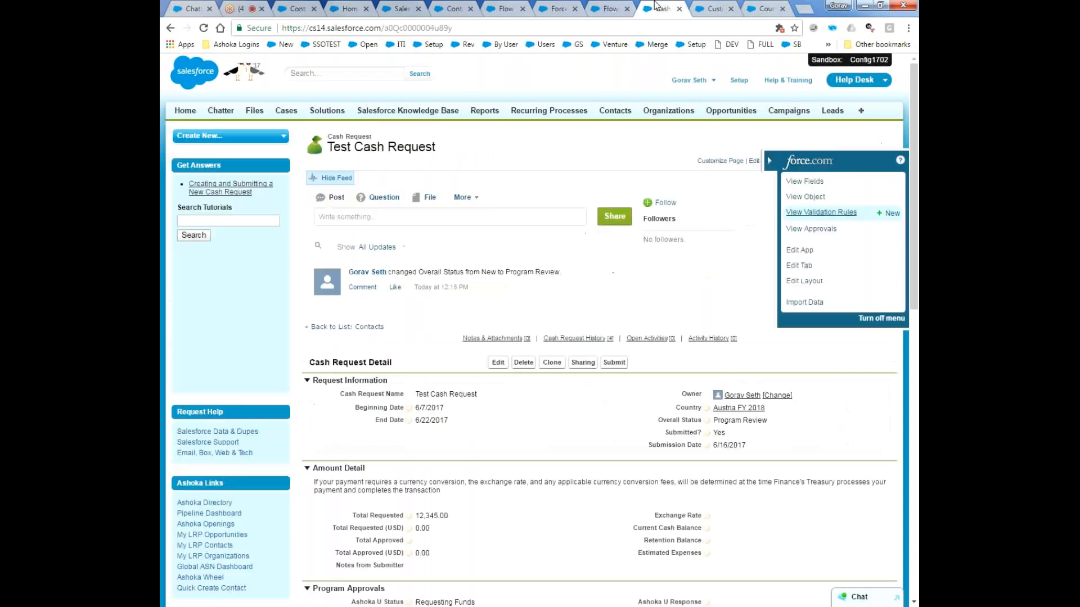
click(798, 182)
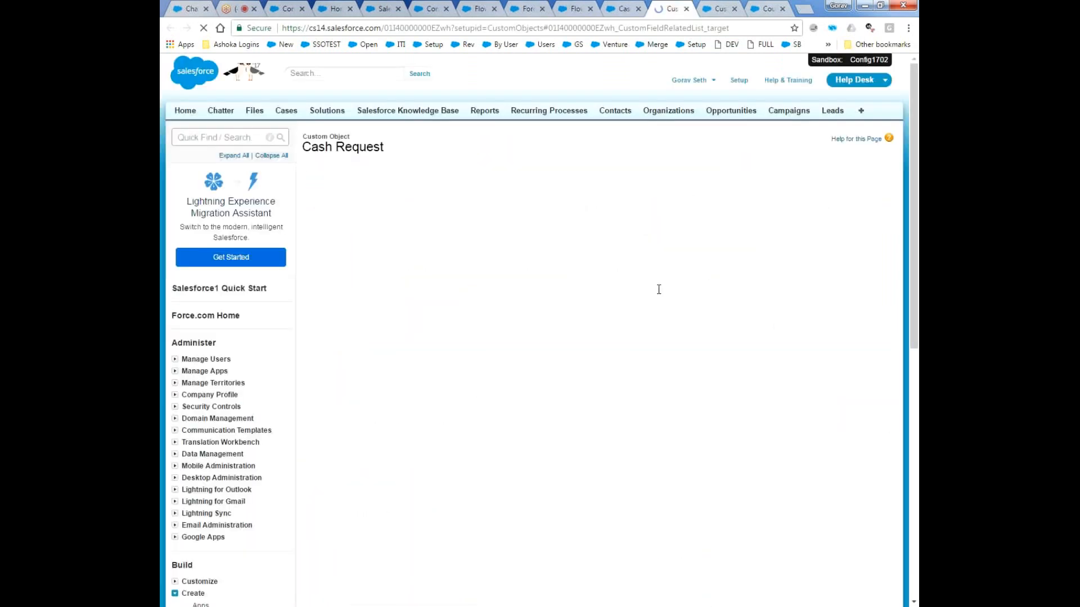
scroll(598, 354, down, 20)
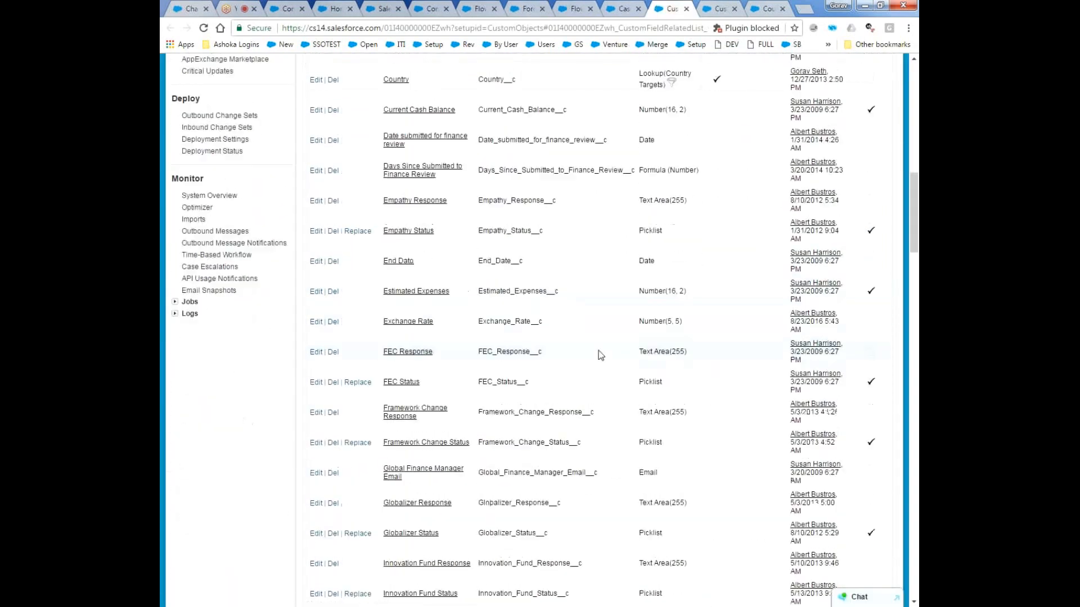
scroll(597, 353, down, 10)
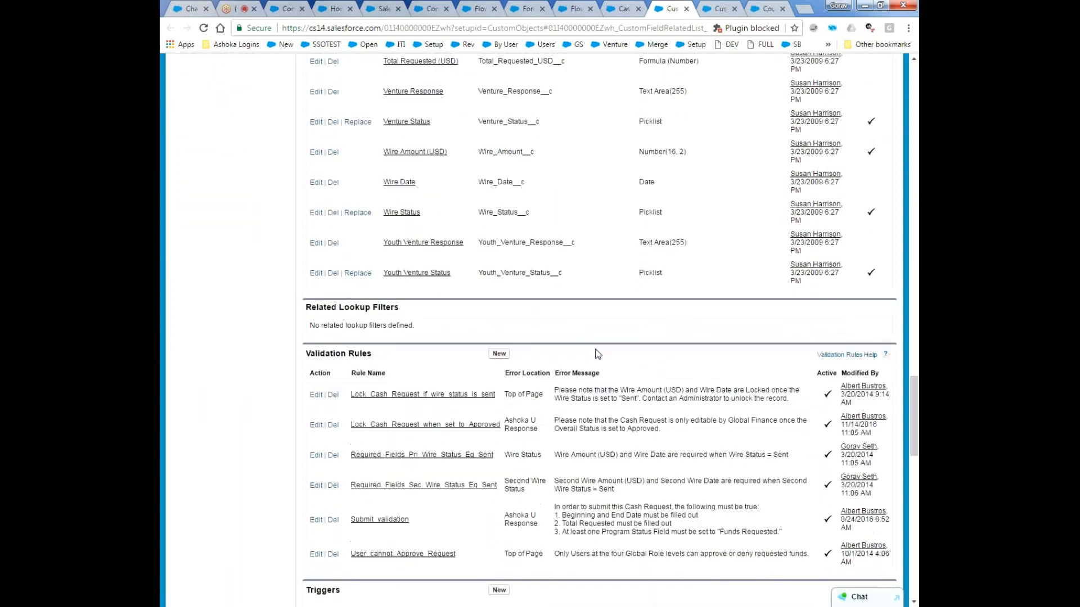
scroll(589, 352, down, 4)
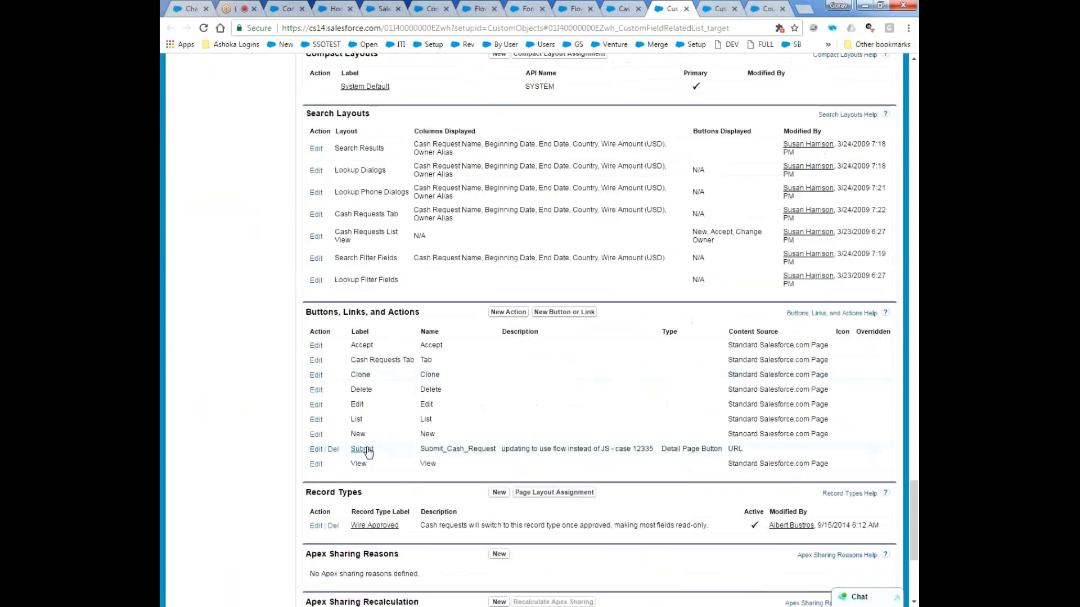
click(360, 449)
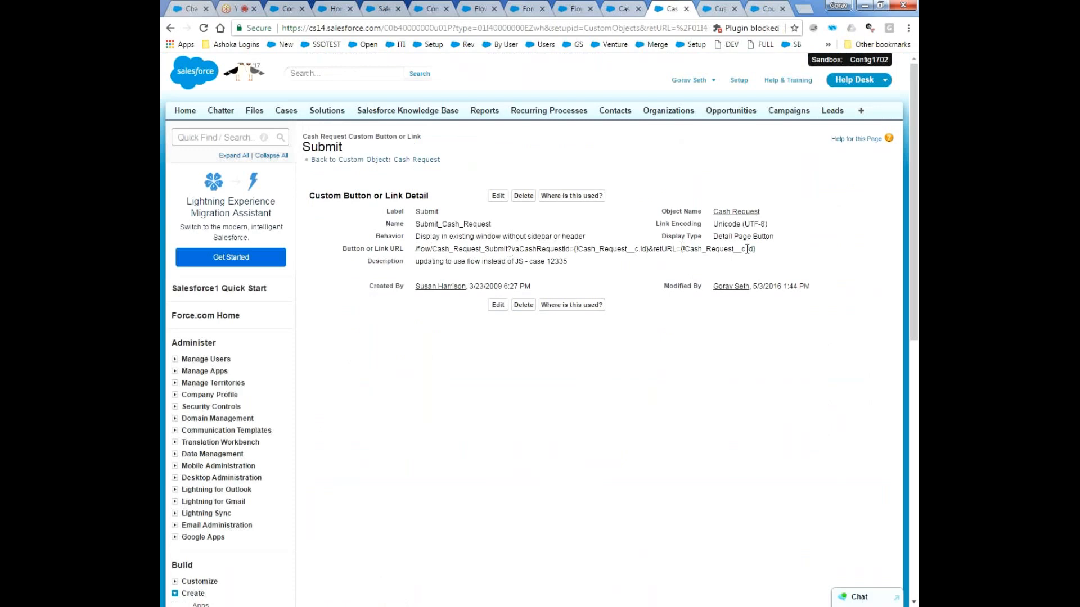
Examine the Submit button's URL, highlighting the whole address and its retURL={!Cash_Request__c.Id} parameter.
drag(758, 251, 417, 254)
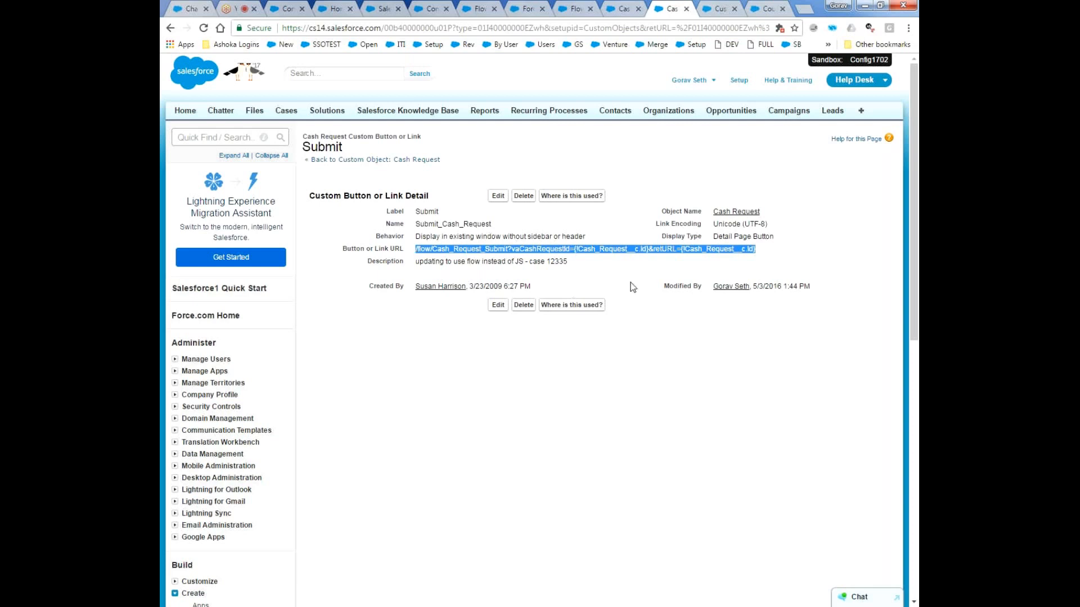
click(608, 249)
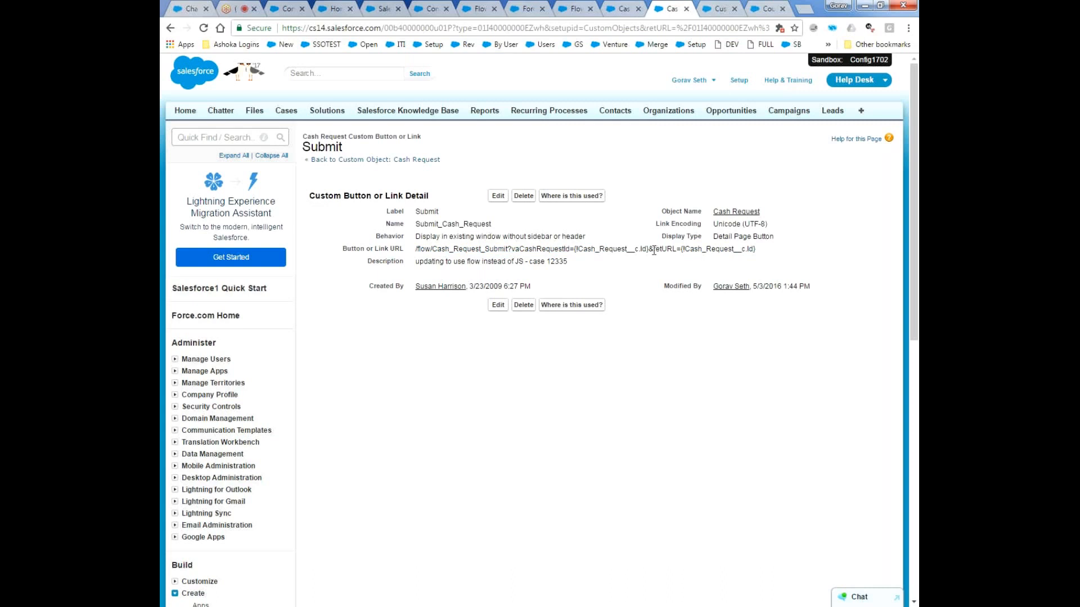
drag(653, 250, 765, 251)
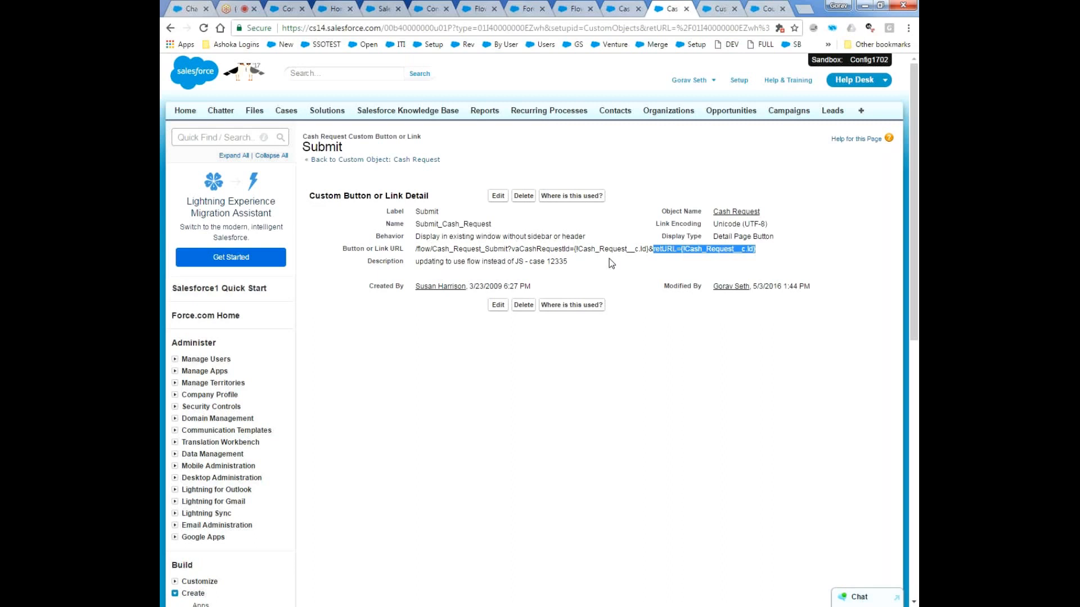
Go back to the Cash Request - Submit Validation flow's detail page and highlight its URL for comparison with the button.
click(569, 7)
click(516, 291)
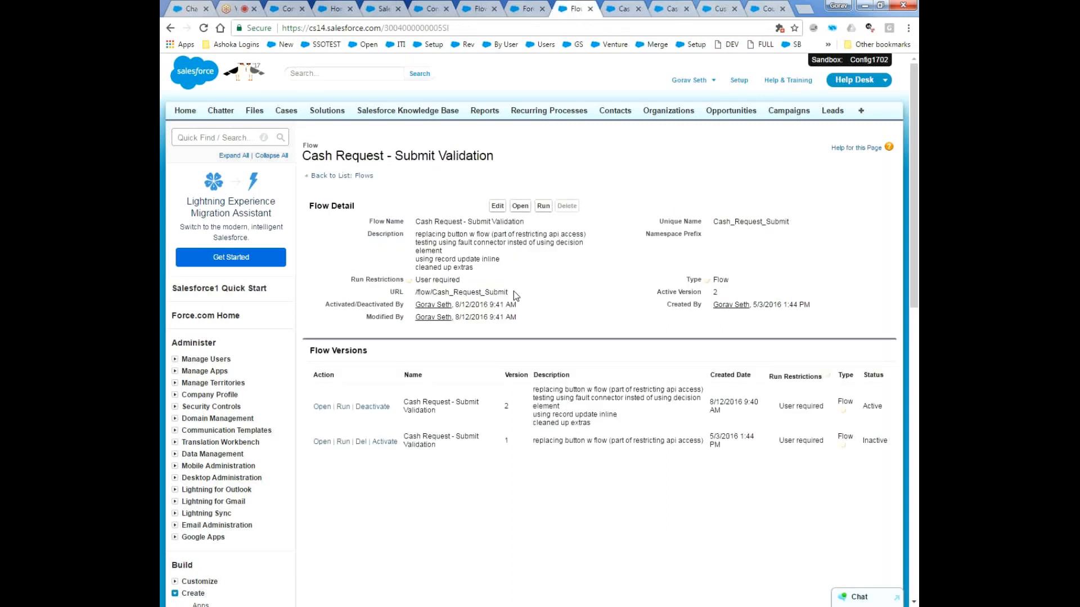
drag(512, 292, 407, 298)
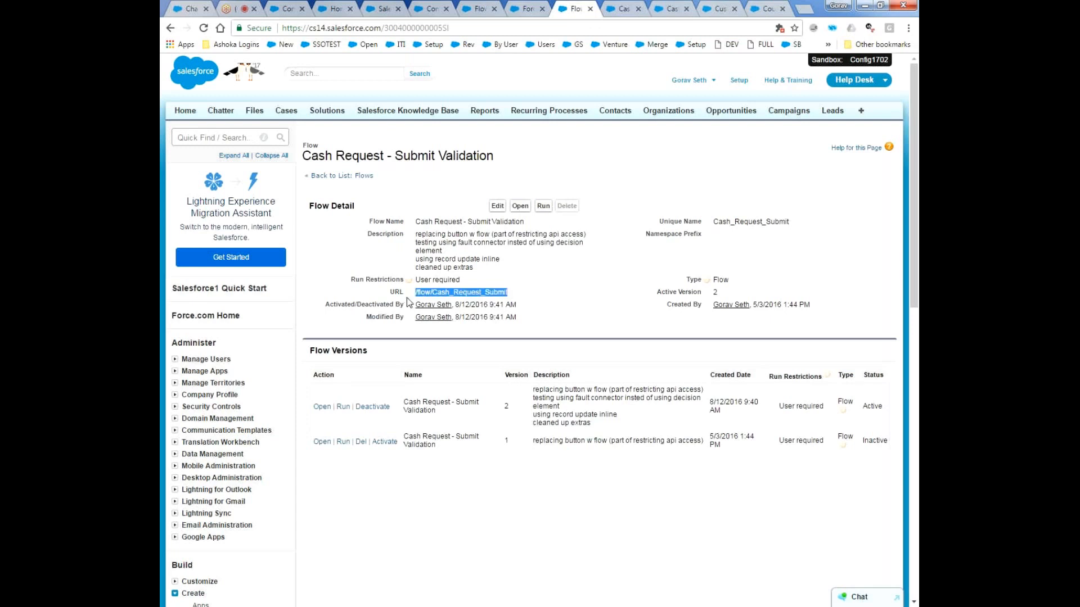
Close the Quick Create Contact flow designer and copy the flow's URL path /flow/Quick_Create_Contact.
click(487, 6)
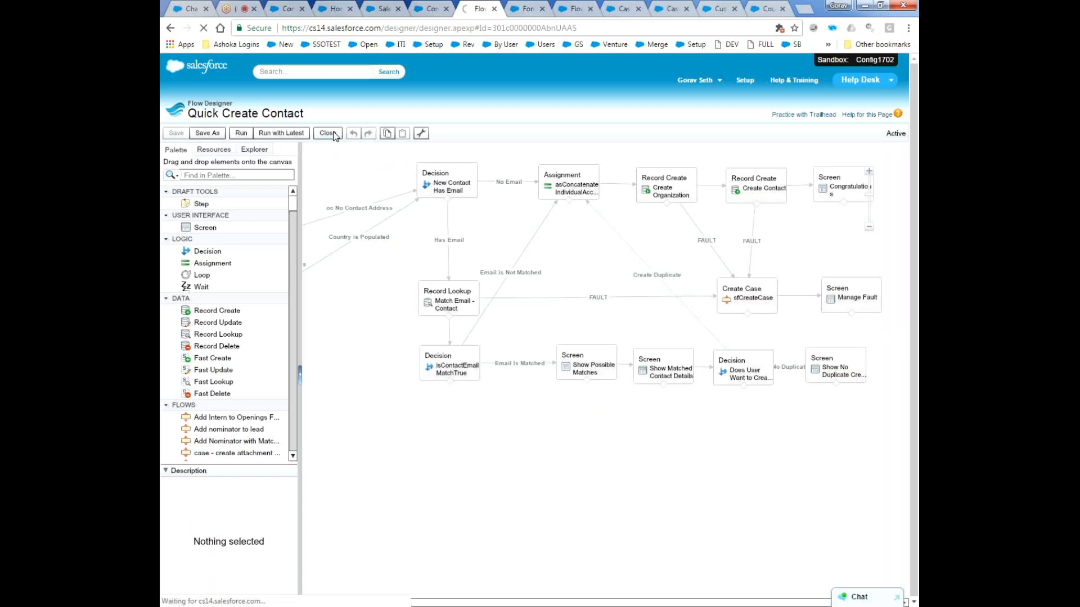
drag(518, 319, 395, 322)
key(ctrl+c)
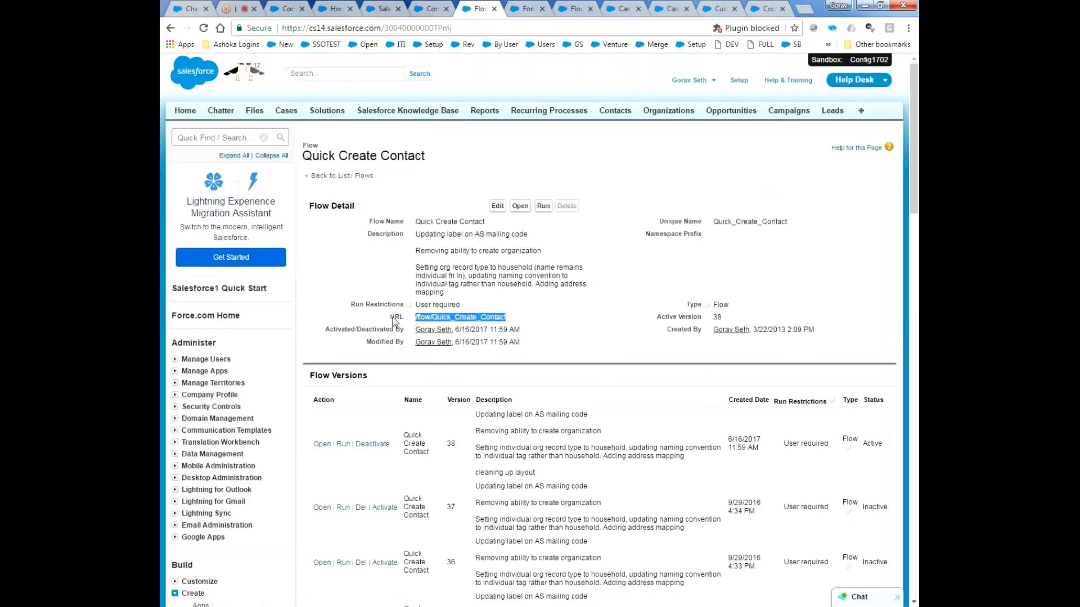
Run the Quick Create Contact flow by loading /flow/Quick_Create_Contact on the Salesforce domain, and return to the Test Cash Request record.
click(519, 3)
drag(383, 29, 887, 103)
key(BackSpace)
key(ctrl+v)
key(Return)
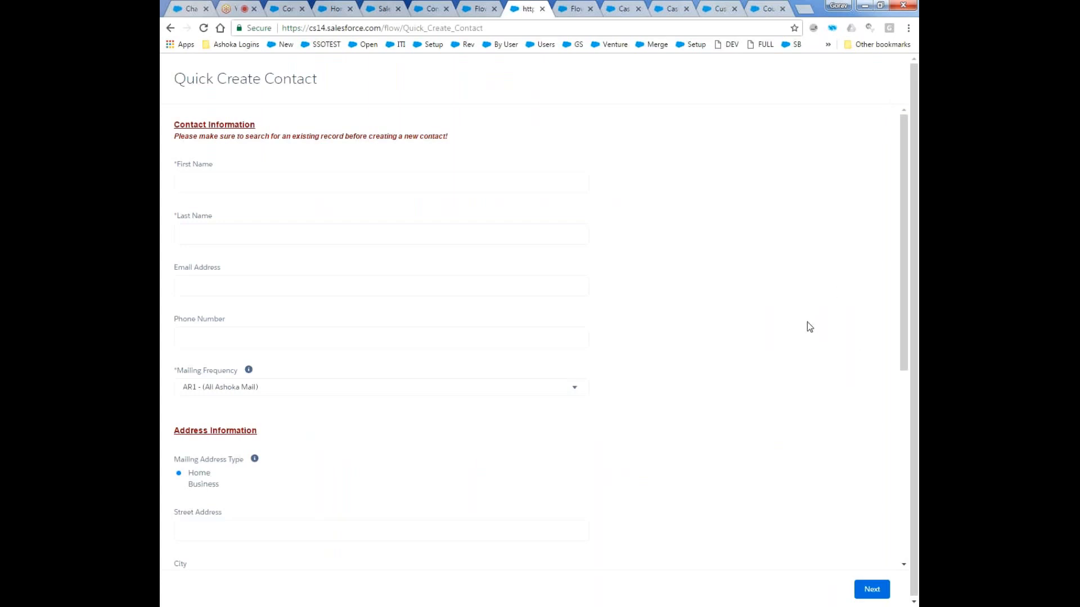
click(622, 8)
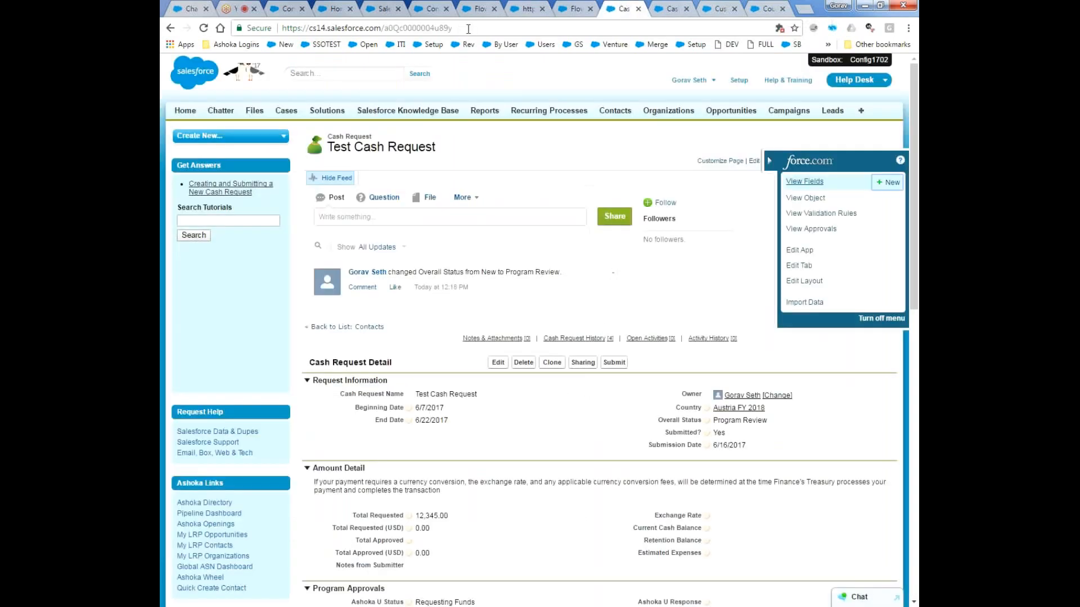
Highlight Cash_Request__c in the Submit button's URL, glance at the validation rules, and return to the Cash Request - Submit Validation flow designer.
click(672, 8)
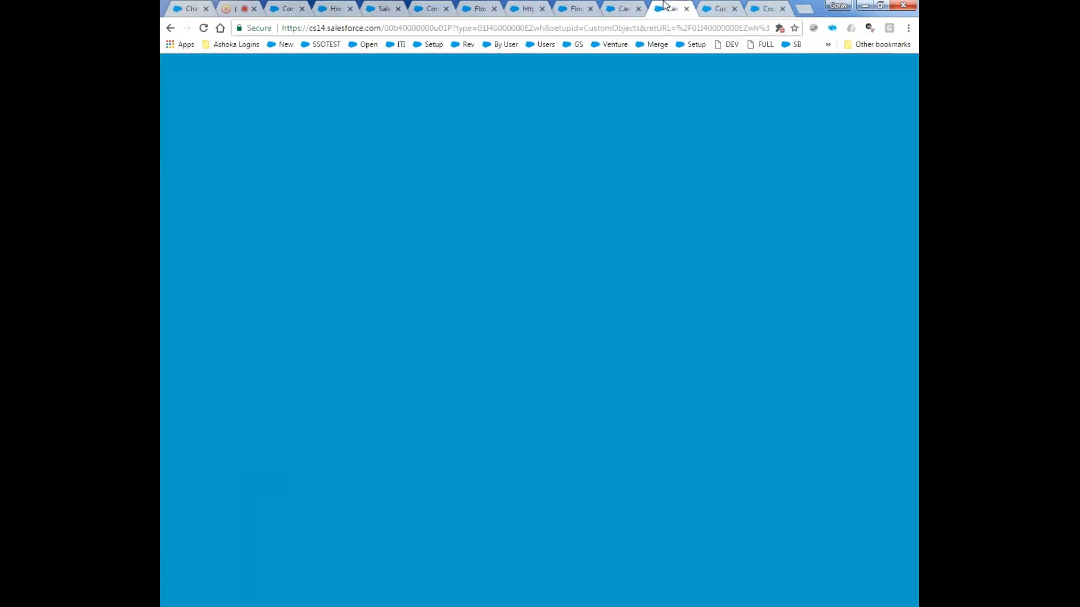
double_click(592, 249)
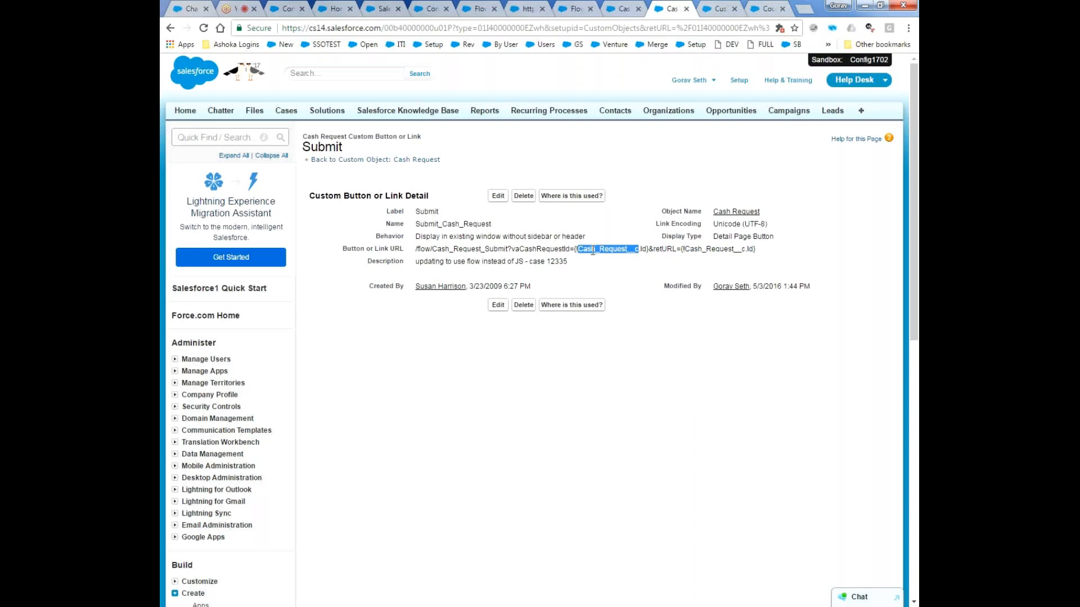
click(722, 5)
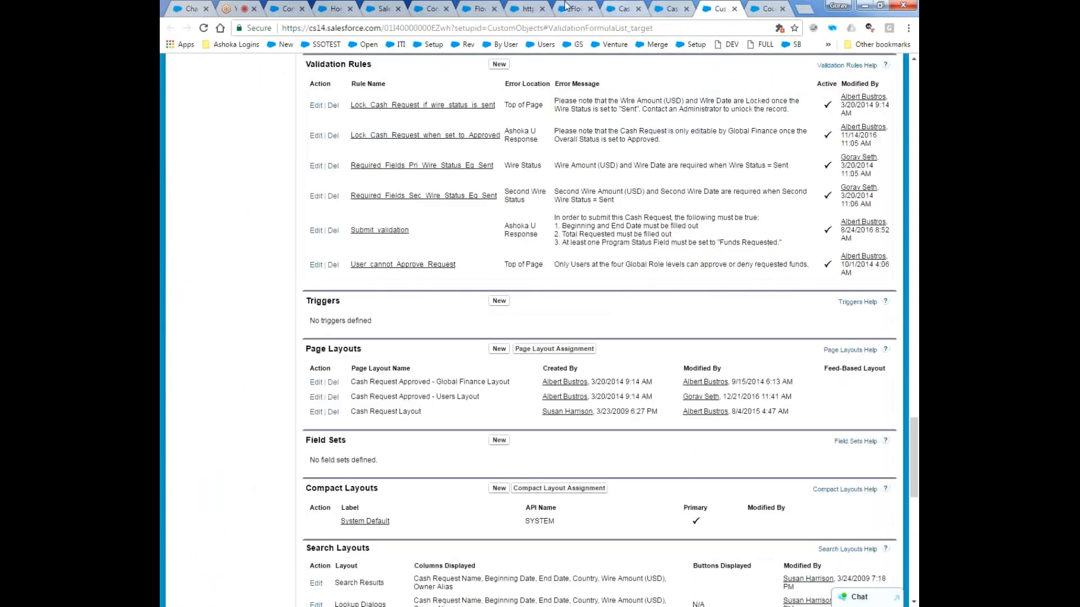
click(573, 8)
click(322, 406)
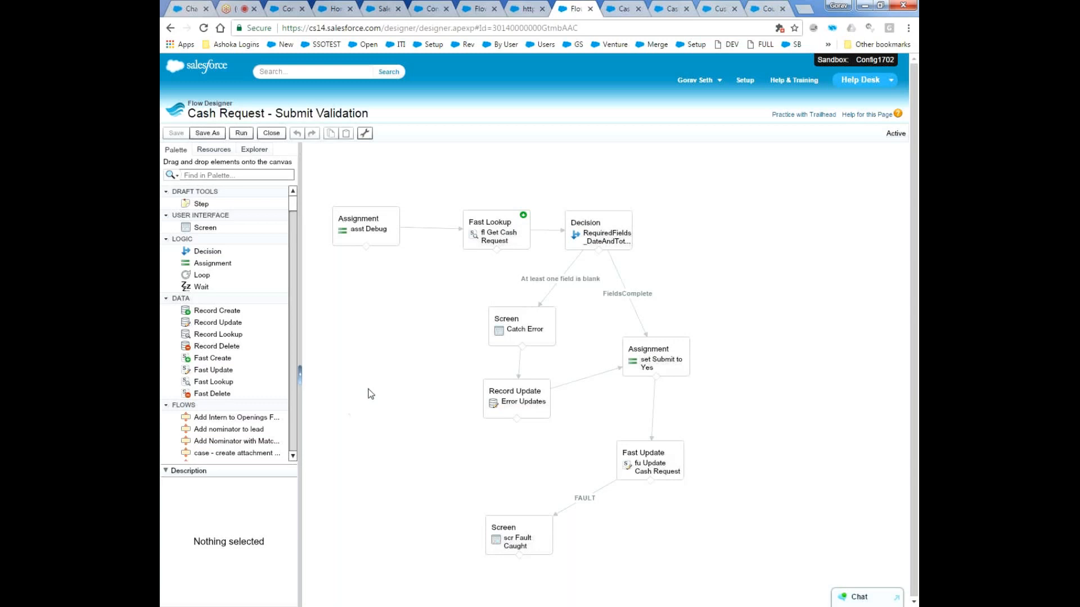
Inspect the vaCashRequestId variable and its Input/Output Type options, keeping Input Only, and close it without saving.
click(254, 150)
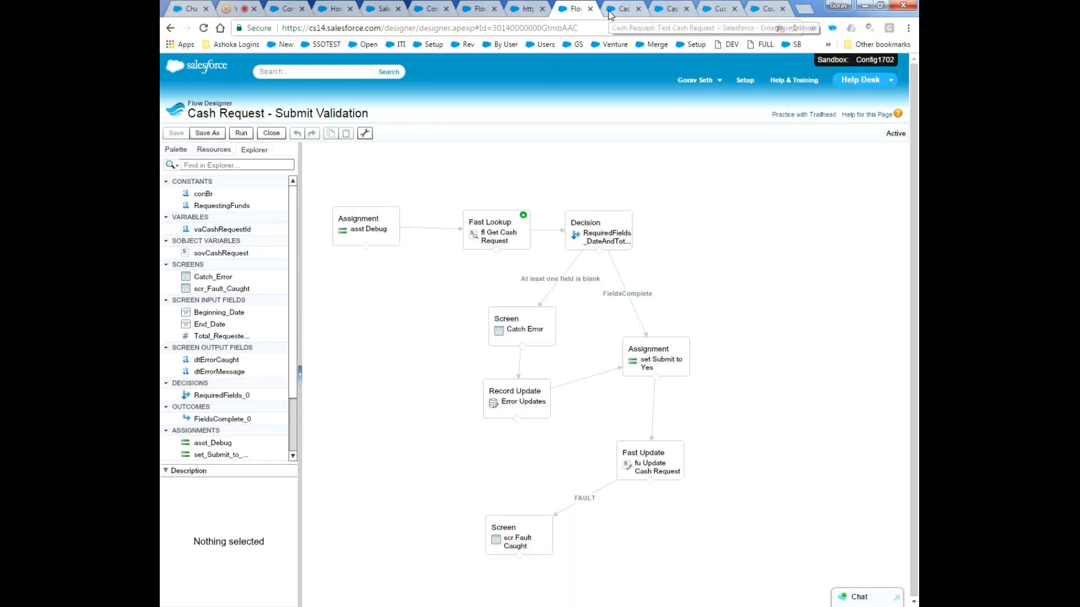
click(258, 230)
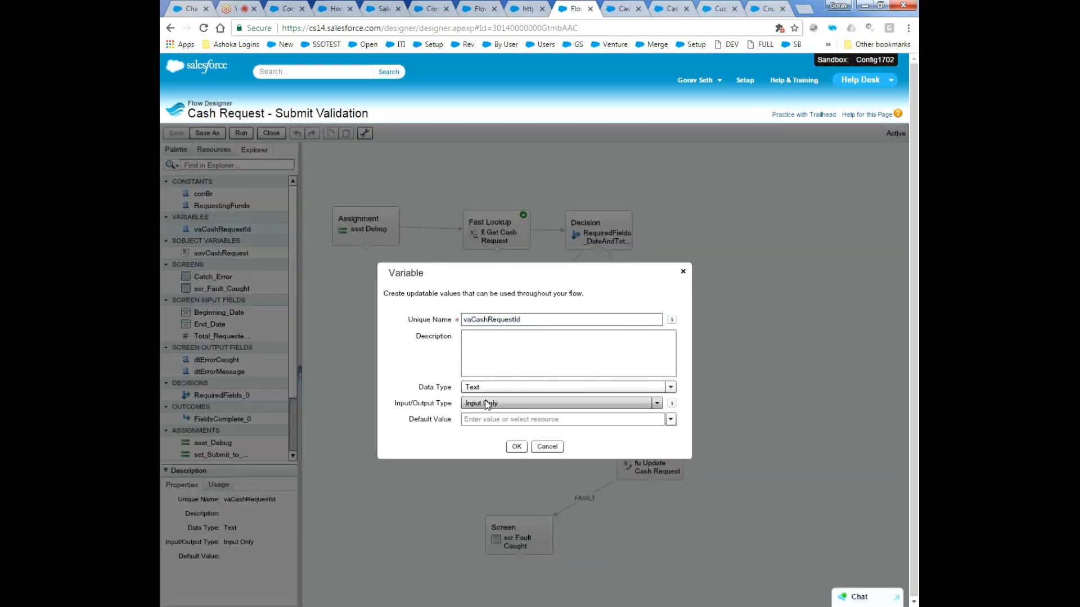
click(485, 400)
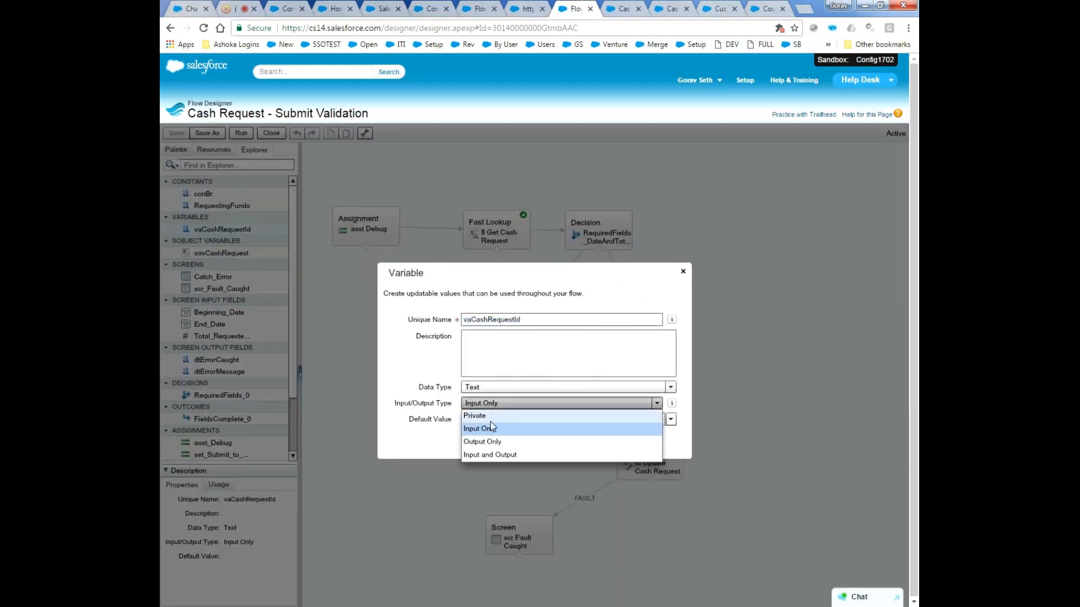
click(486, 429)
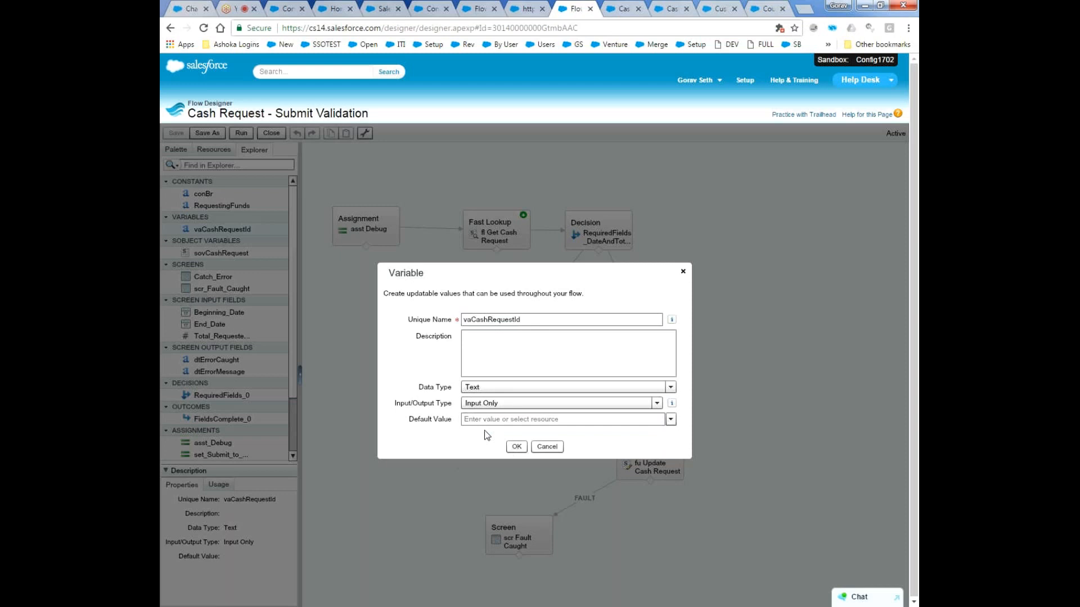
click(548, 451)
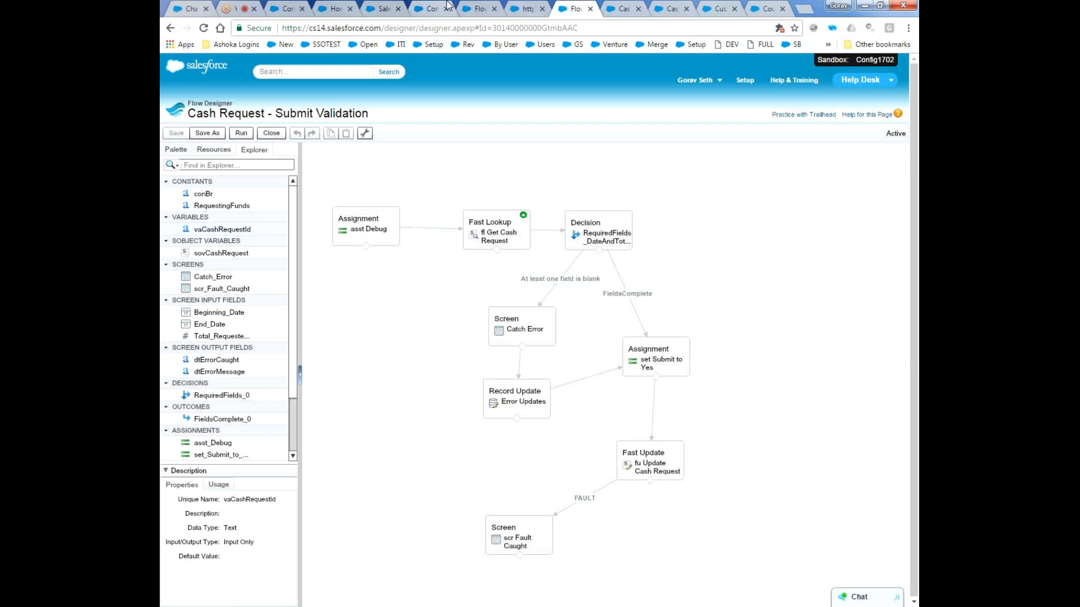
click(230, 5)
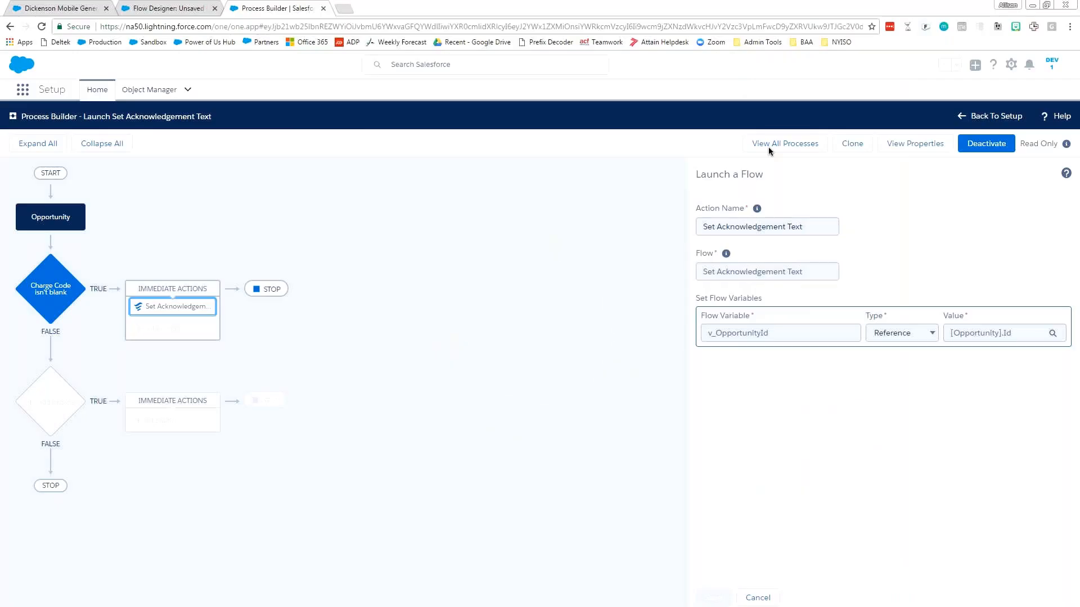
Show the Set Acknowledgement Text flow and review the Job and Acknowledgement Text fields on the Dickenson Mobile Generators opportunity.
click(141, 13)
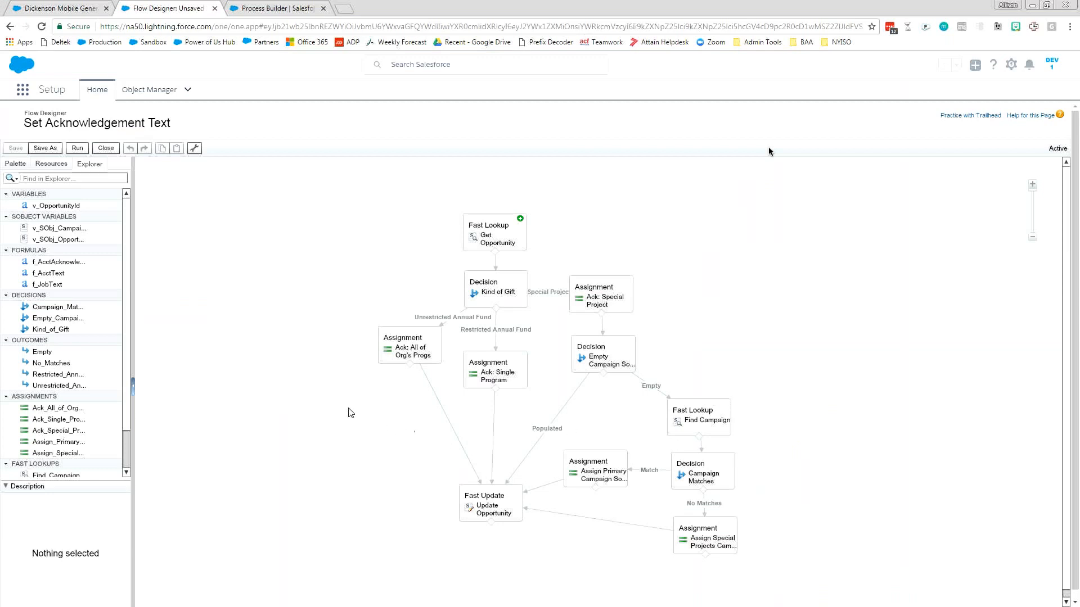
click(69, 10)
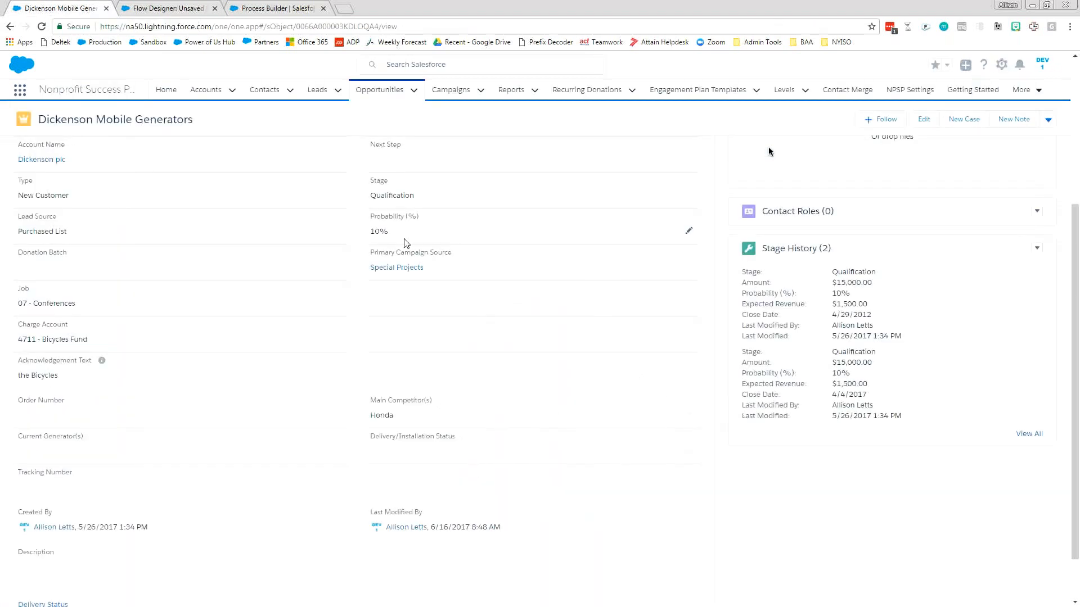
scroll(367, 256, up, 2)
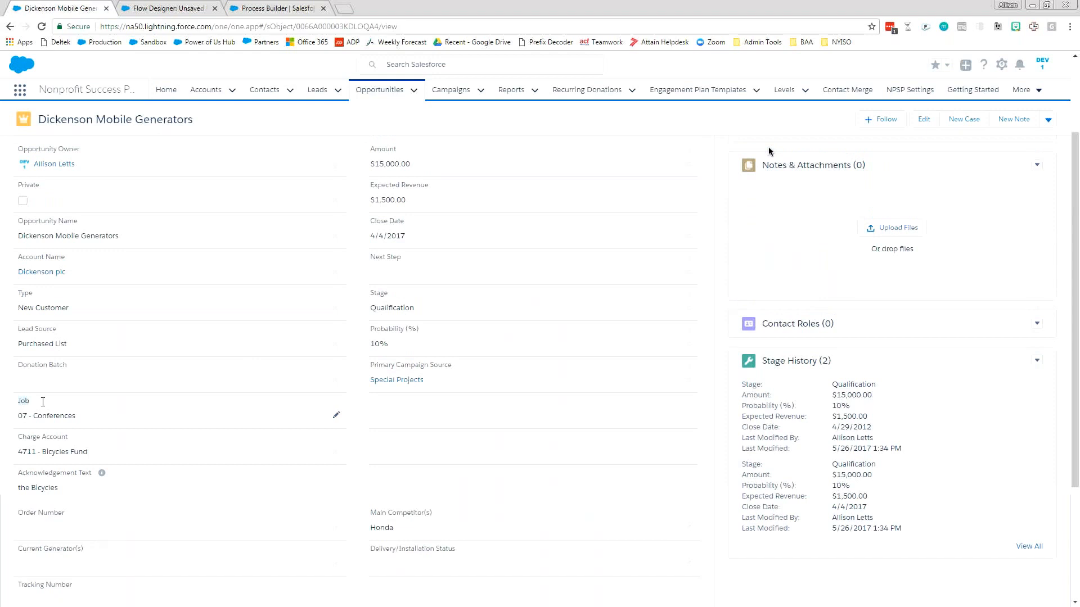
click(19, 417)
drag(83, 491, 31, 487)
click(21, 491)
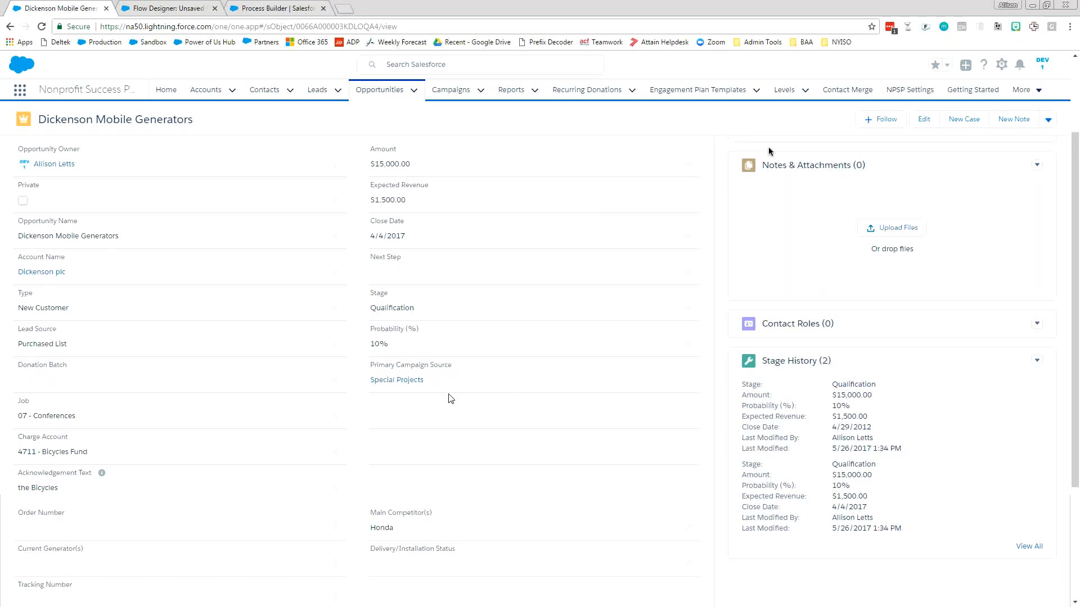
Review the Launch Set Acknowledgement Text process's Opportunity trigger and its "Charge Code isn't blank" criteria, including the advanced option.
click(157, 13)
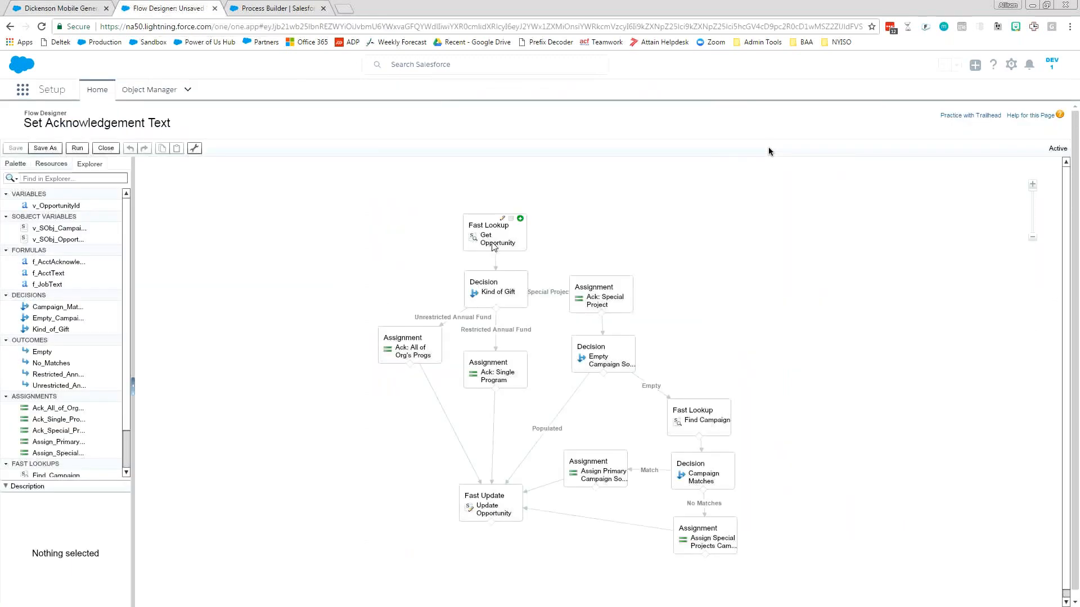
click(281, 10)
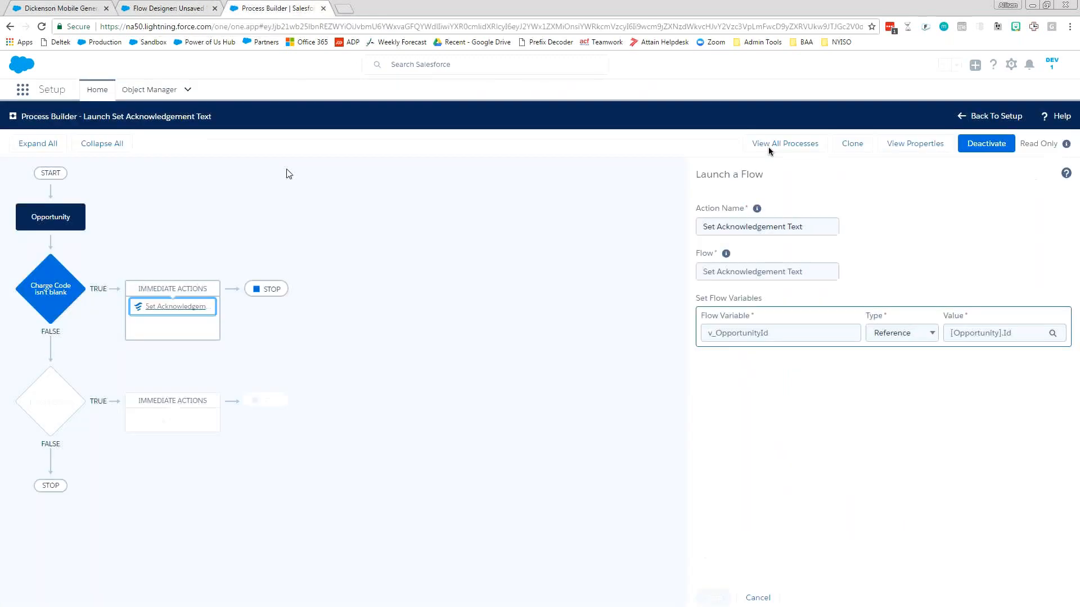
click(51, 225)
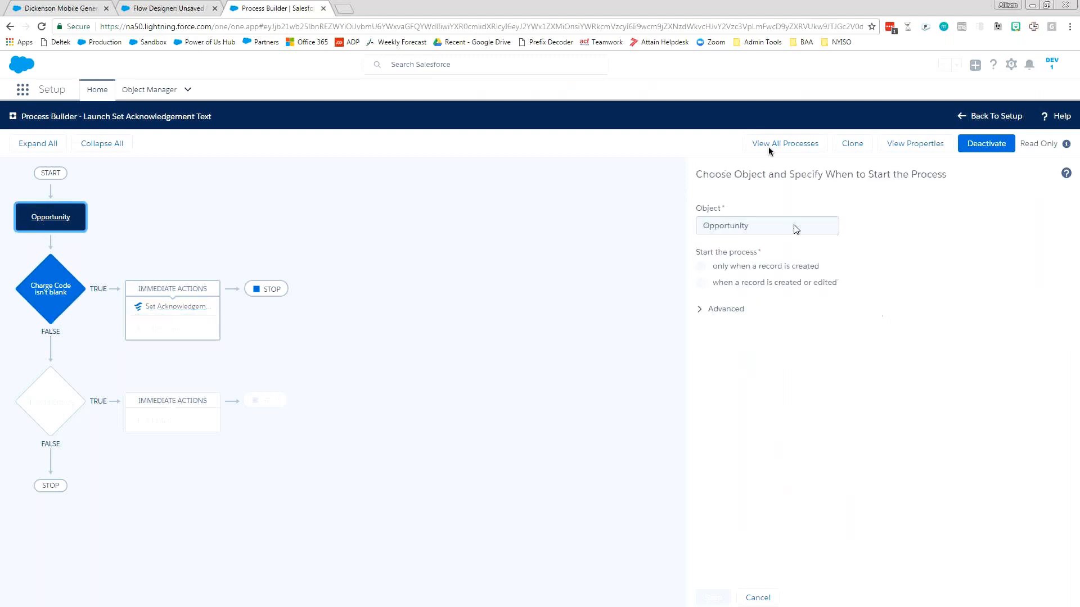
click(52, 290)
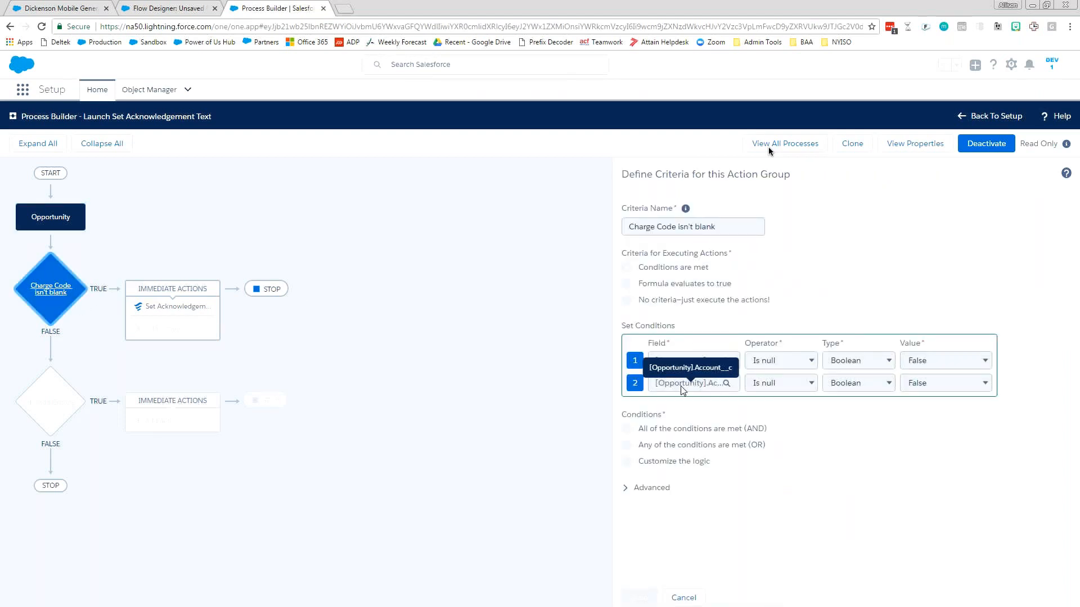
click(645, 492)
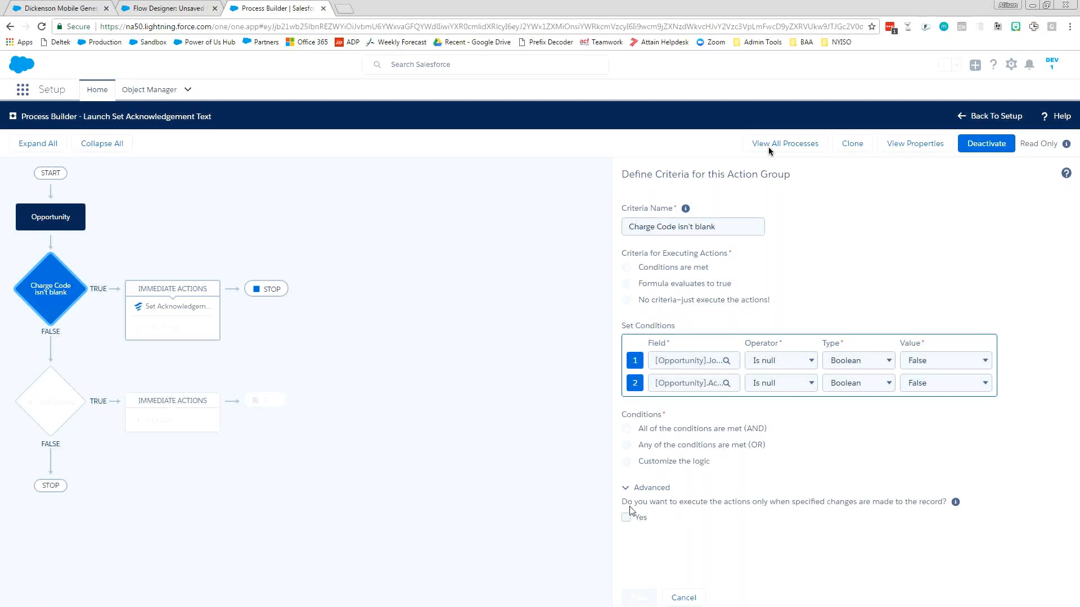
Examine the flow variable set by the process's Set Acknowledgement Text action, and return to the Set Acknowledgement Text flow designer.
click(150, 313)
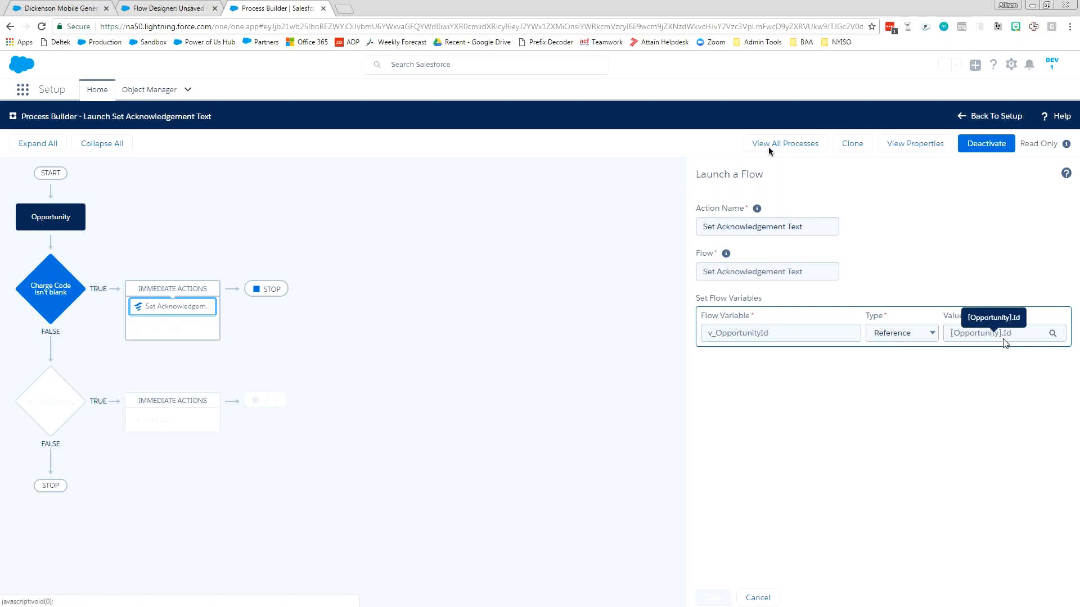
click(48, 215)
click(166, 8)
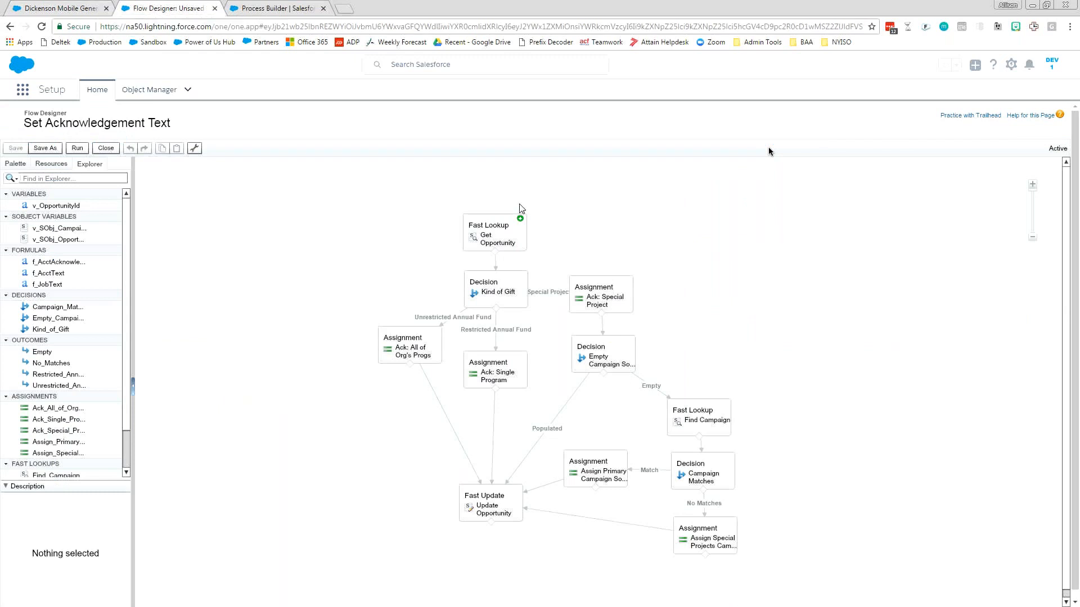
Open the Get Opportunity fast lookup and examine its filter matching the Id field to {!v_OpportunityId}.
click(491, 236)
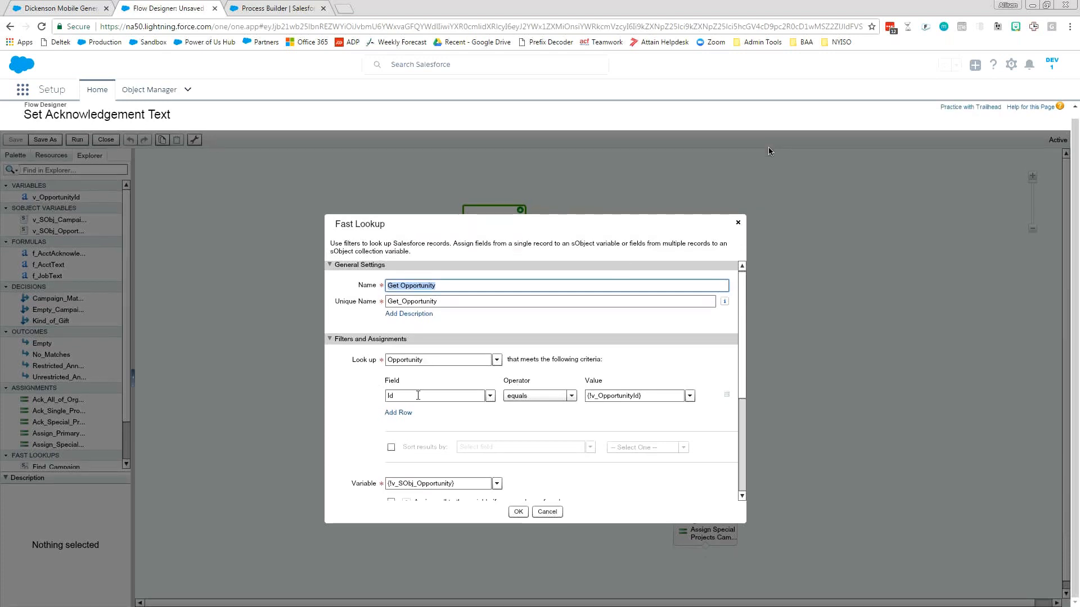
click(414, 395)
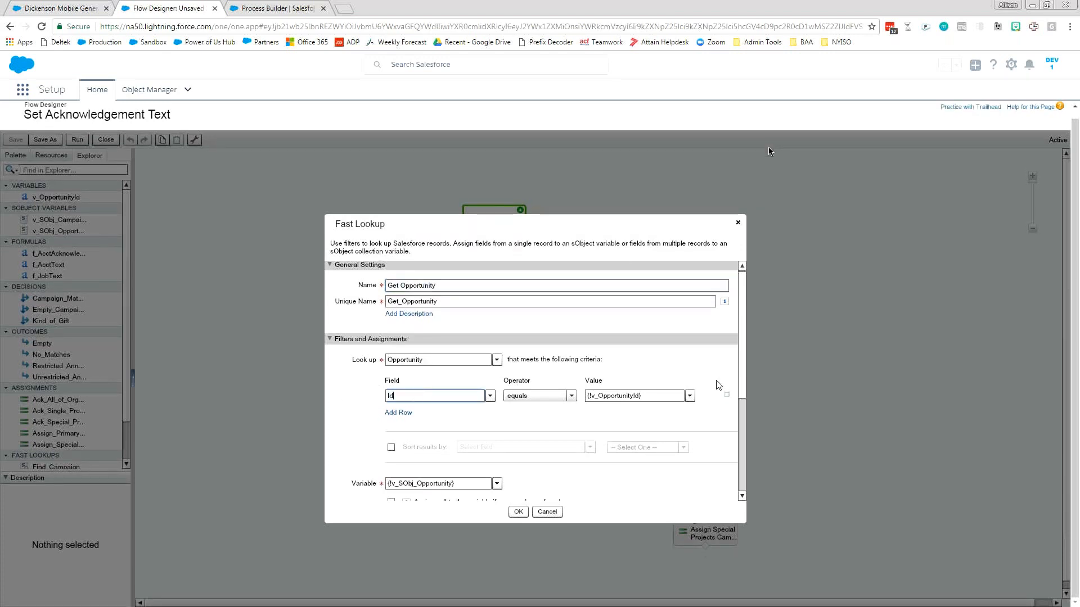
click(671, 394)
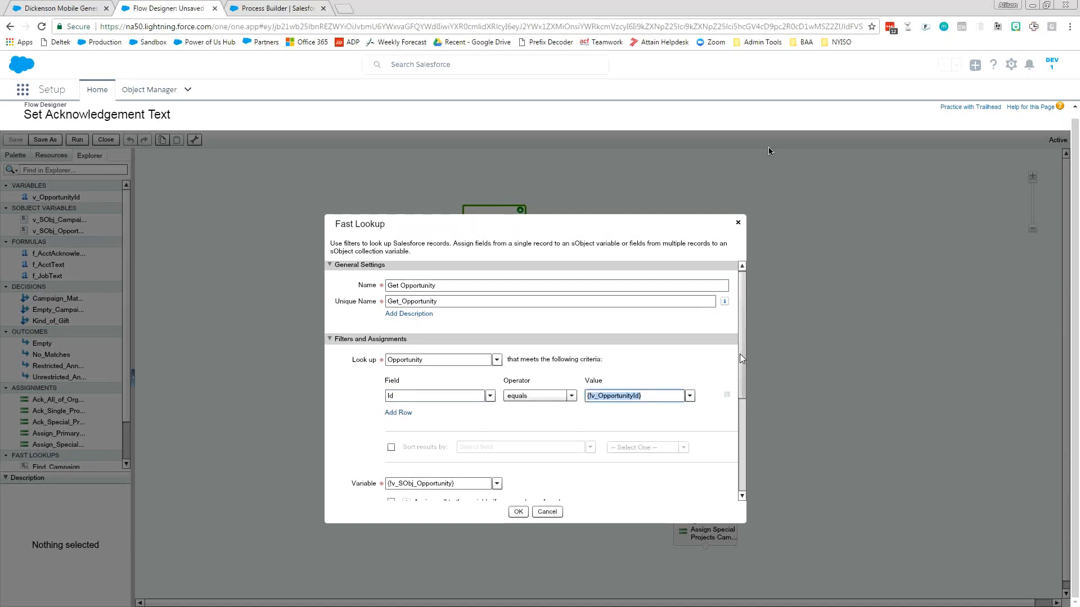
Review the {!v_SObj_Opportunity} variable and the fields the Get Opportunity lookup stores in it, and close the lookup.
scroll(741, 358, down, 3)
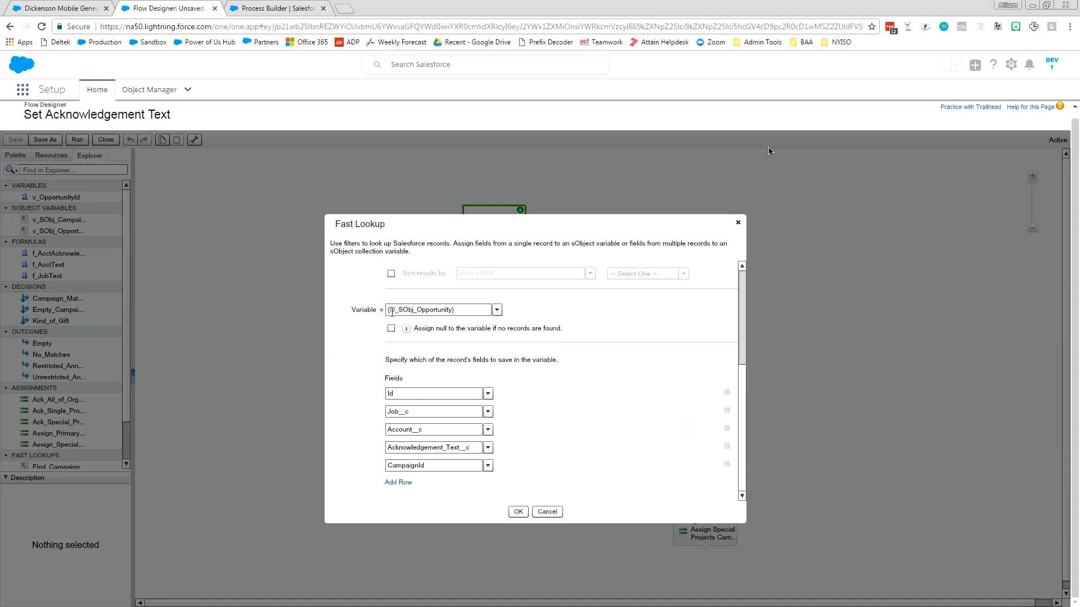
click(401, 313)
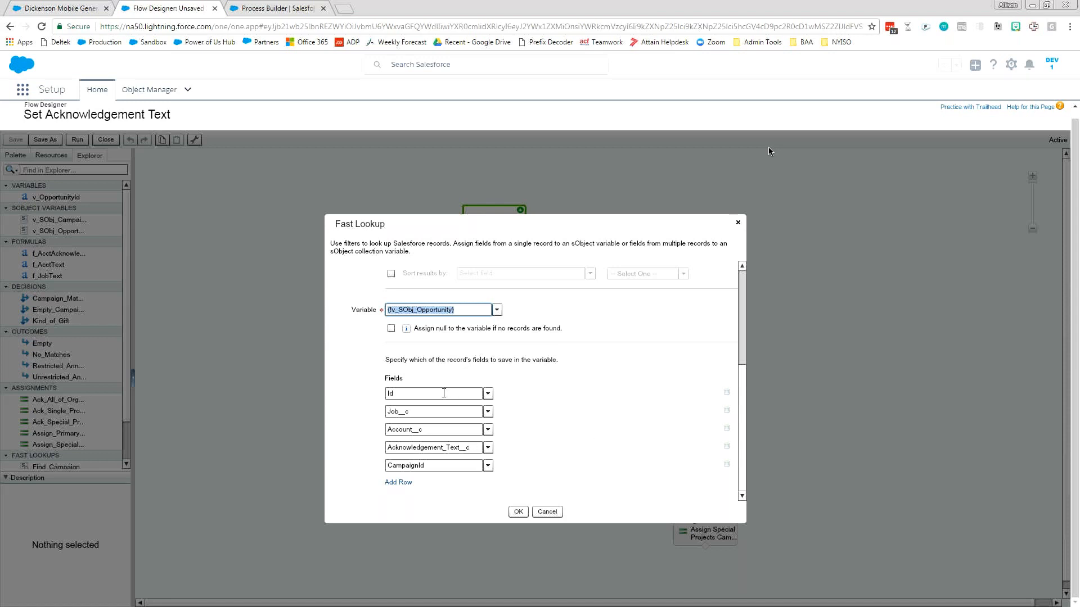
click(442, 393)
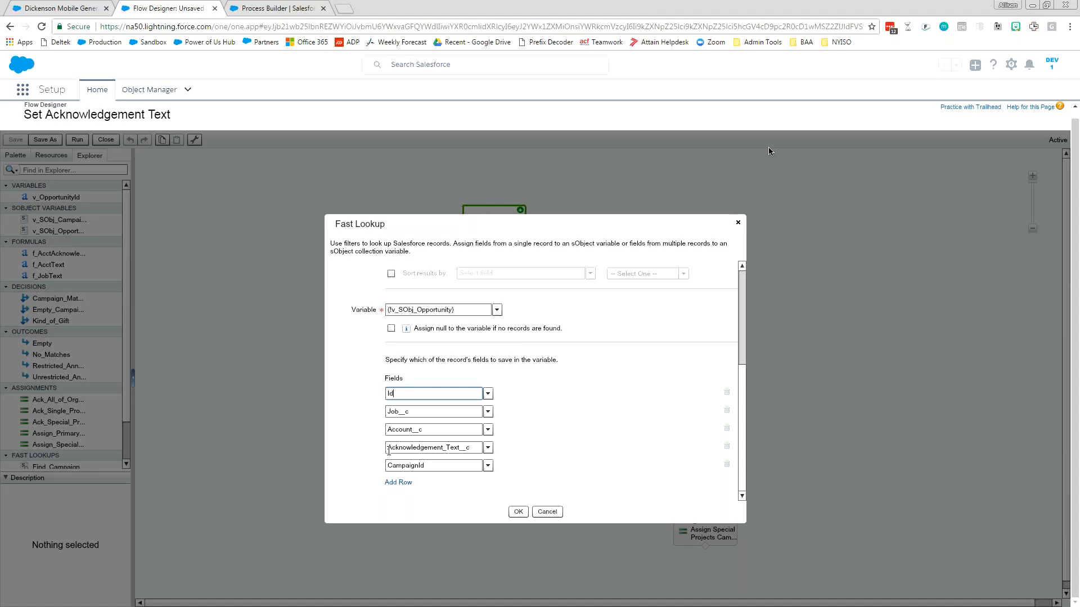
click(388, 450)
click(436, 467)
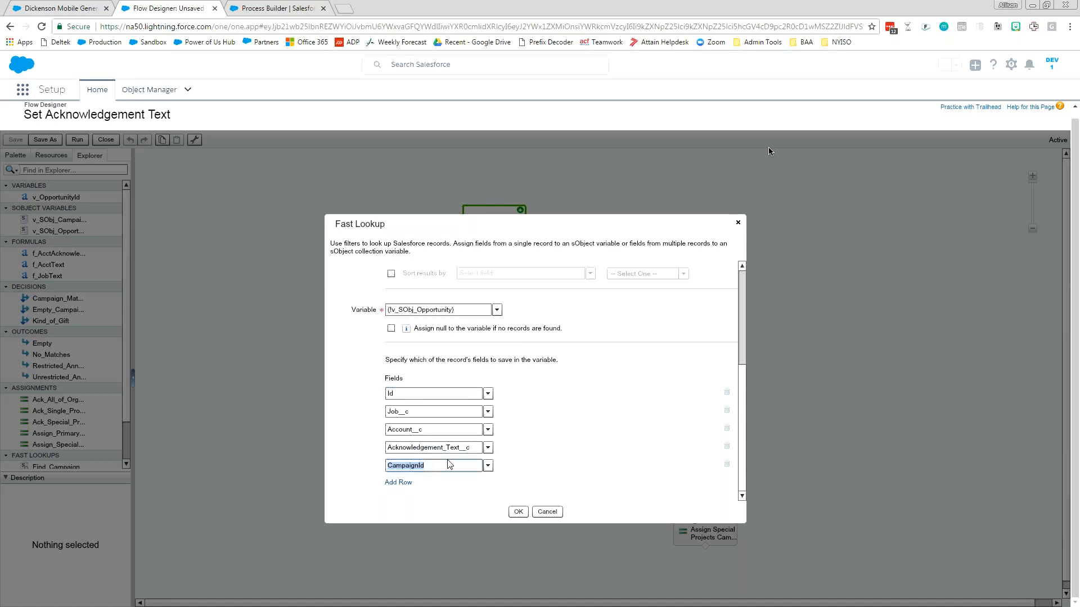
click(517, 512)
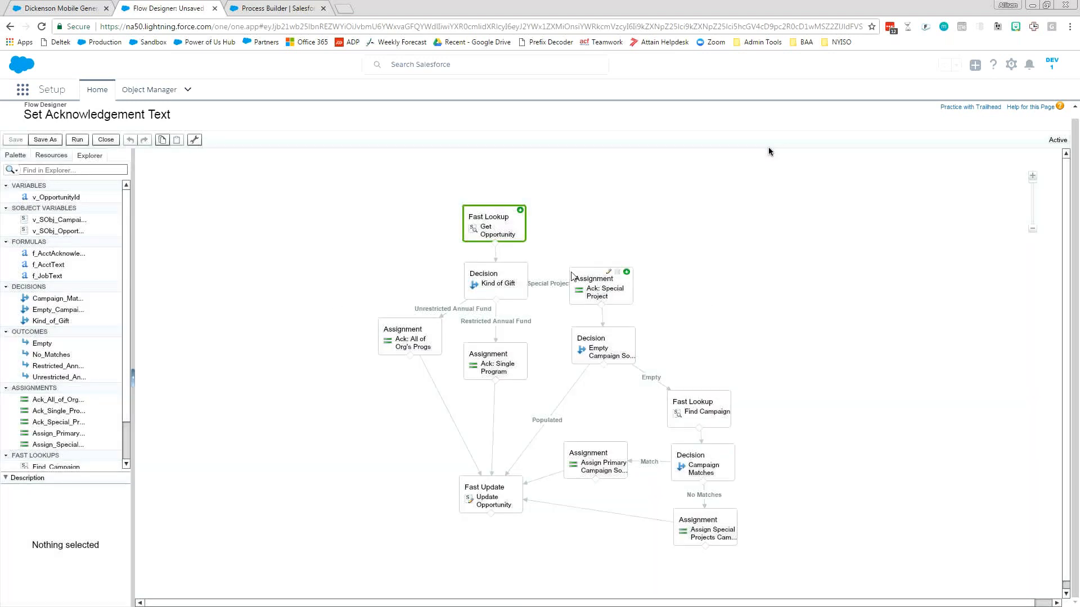
Open the Kind of Gift decision and examine the Restricted Annual Fund outcome's conditions, highlighting the 06 - Development and 4310 - Annual Fund values.
click(507, 296)
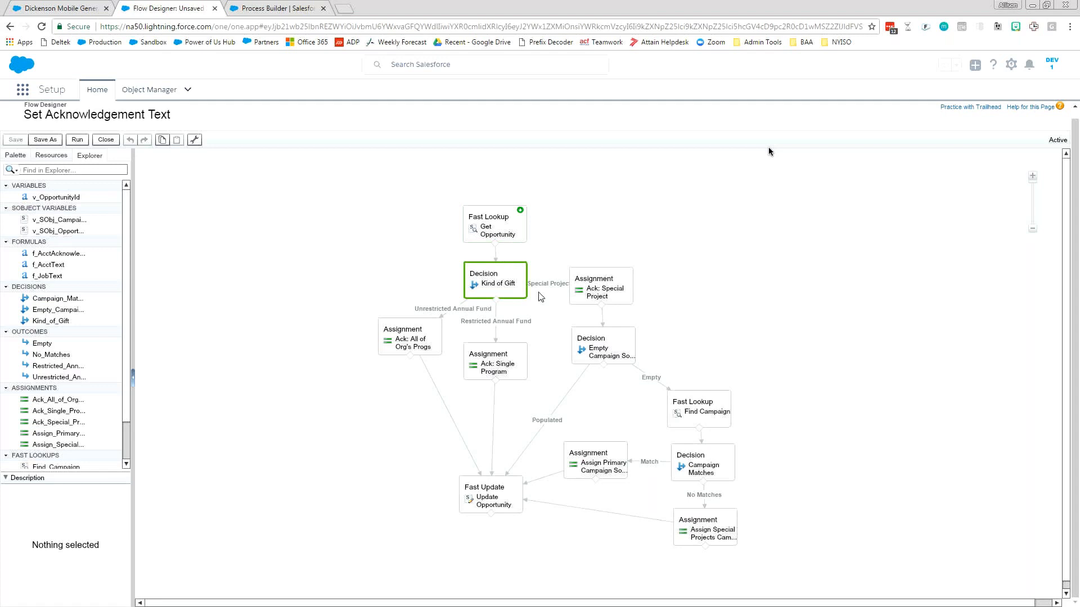
double_click(509, 284)
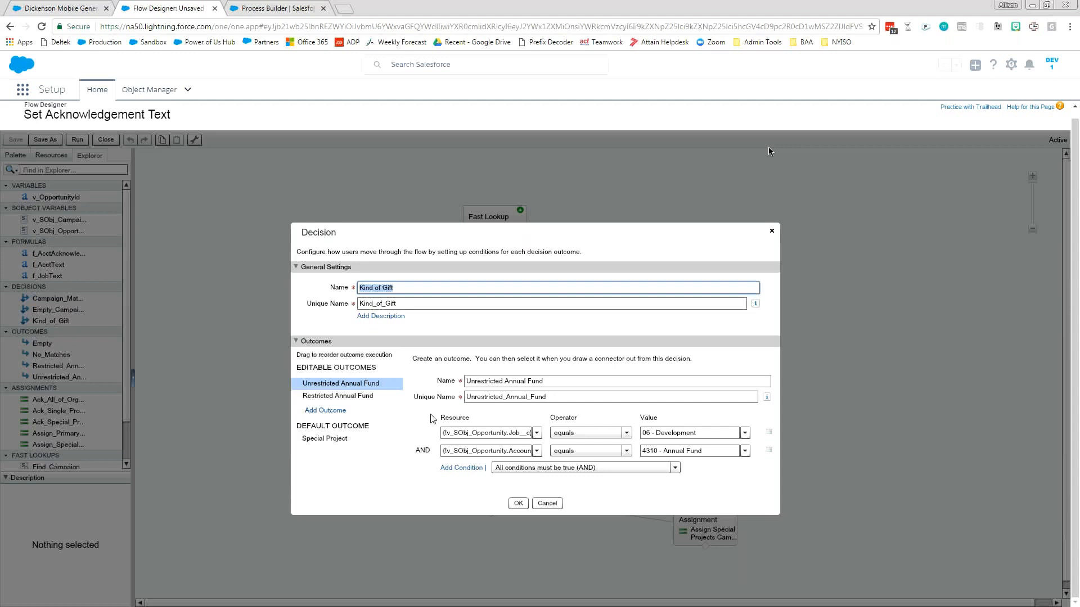
click(383, 397)
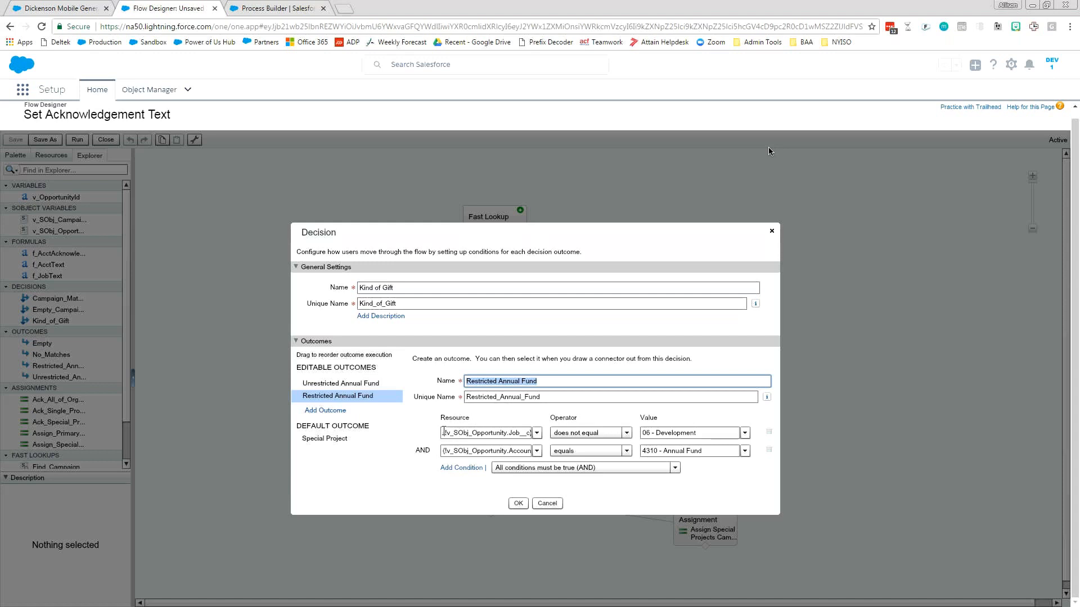
drag(444, 432, 573, 432)
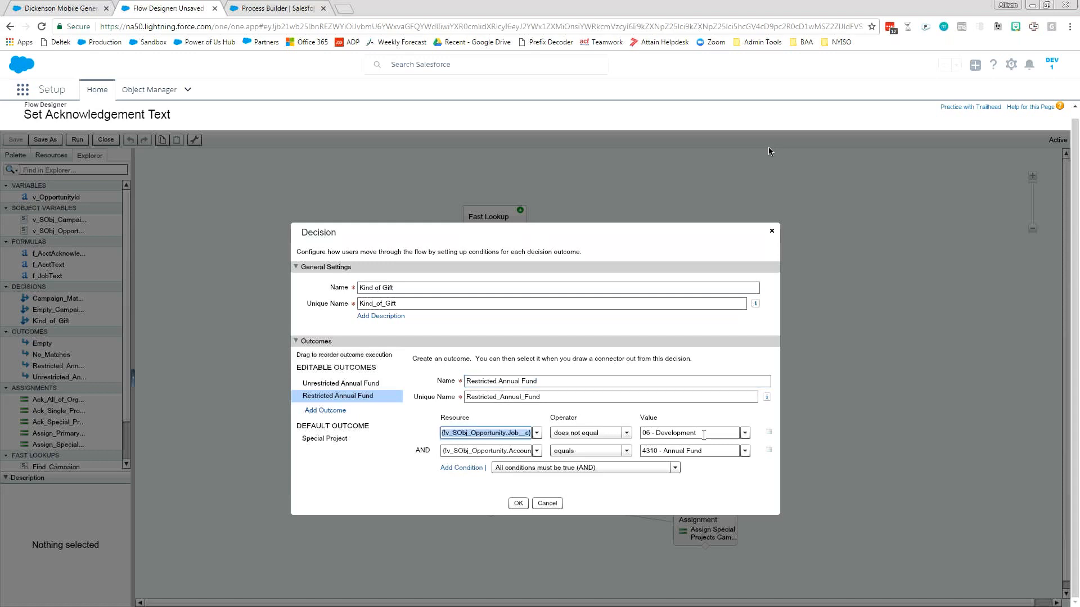
drag(706, 435, 626, 436)
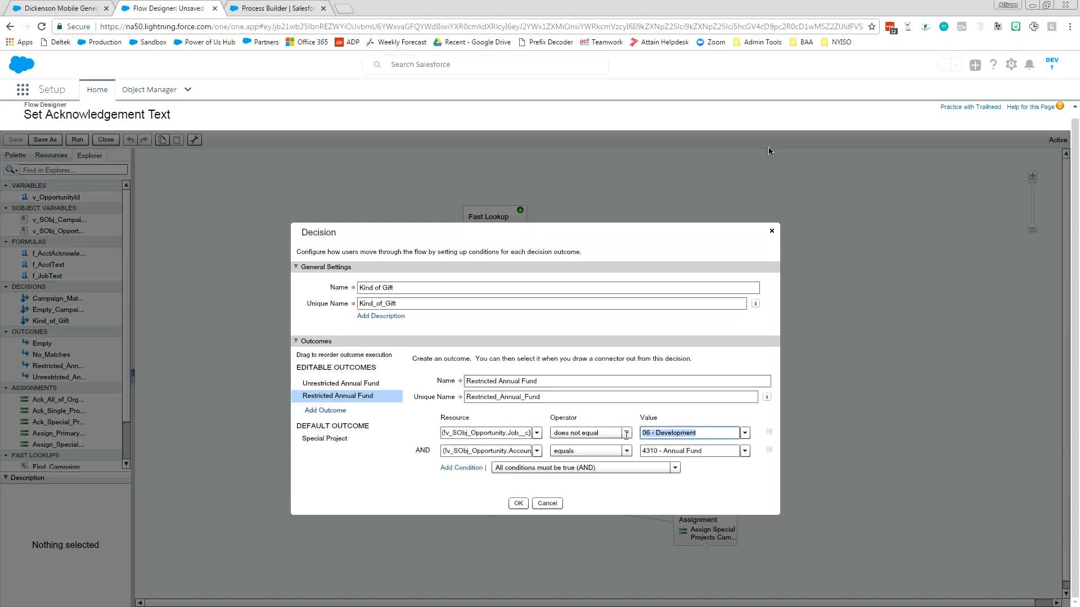
click(468, 452)
drag(712, 451, 641, 452)
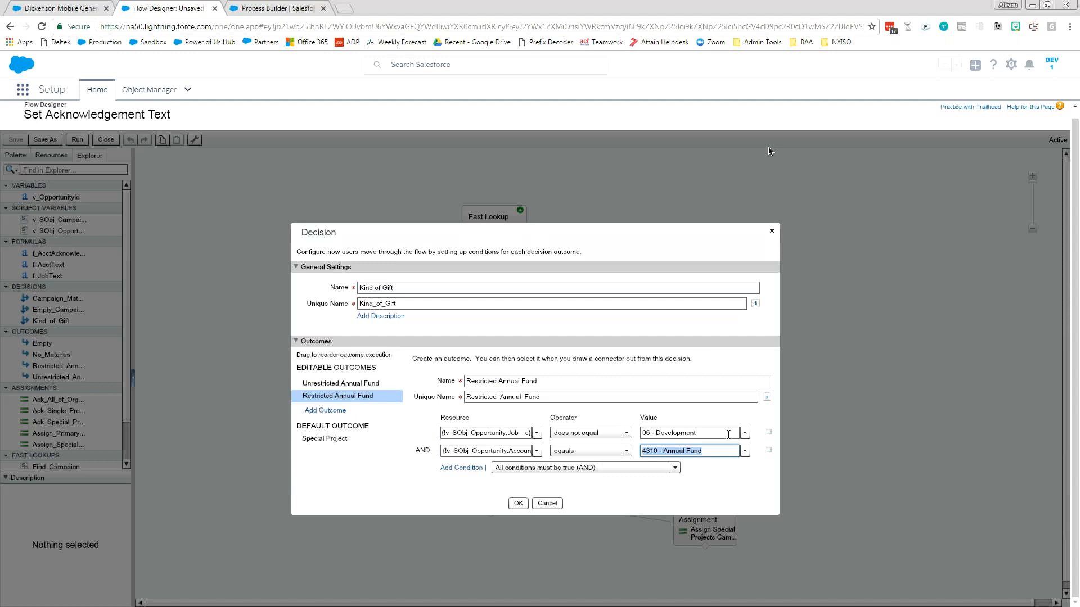
Highlight 06 - Development in the Restricted Annual Fund outcome and look through the Job picklist values available for that condition.
drag(728, 435, 641, 434)
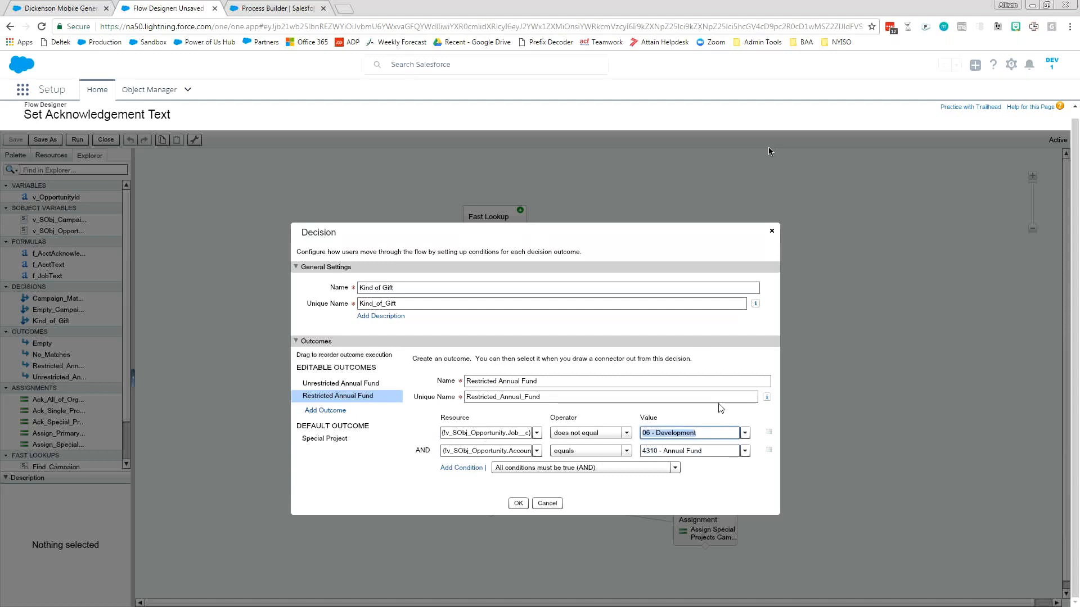
click(744, 433)
click(647, 511)
scroll(725, 497, down, 2)
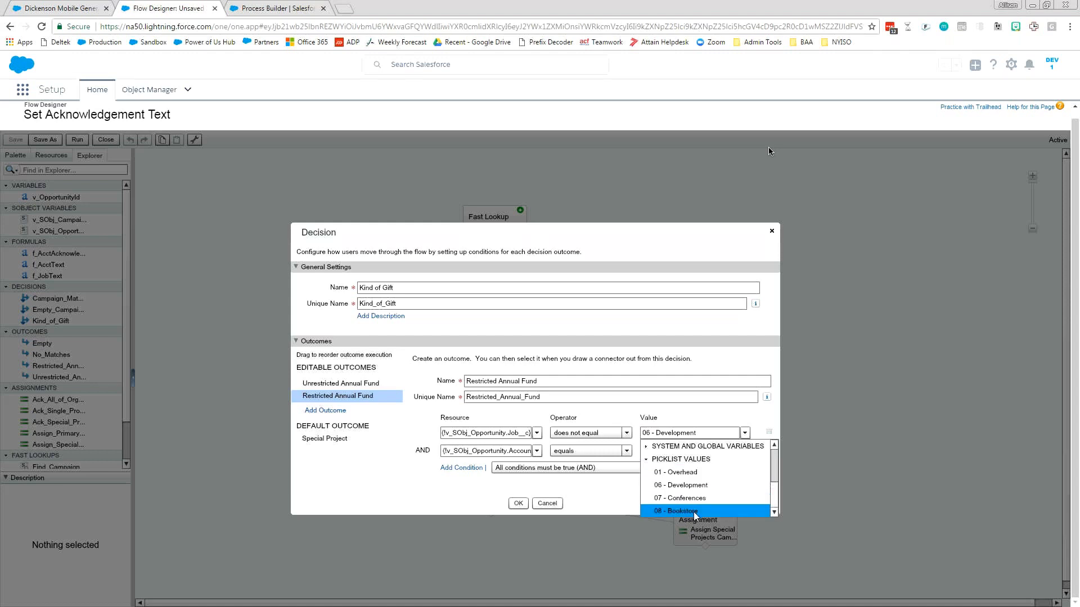
click(622, 498)
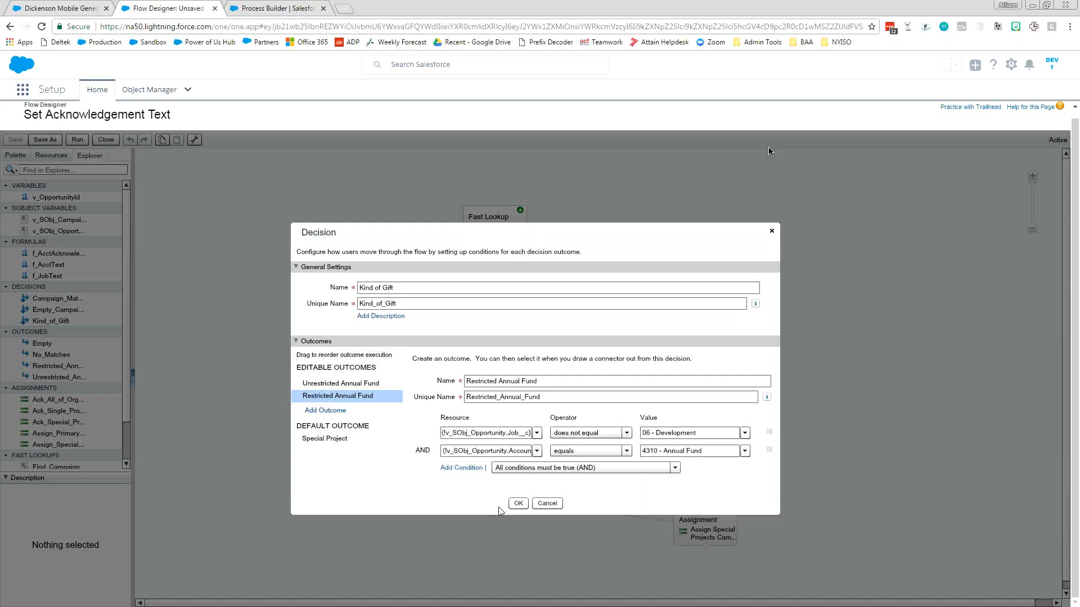
Review the Special Project default outcome and compare the Unrestricted and Restricted Annual Fund outcomes, and close the Kind of Gift decision.
click(335, 438)
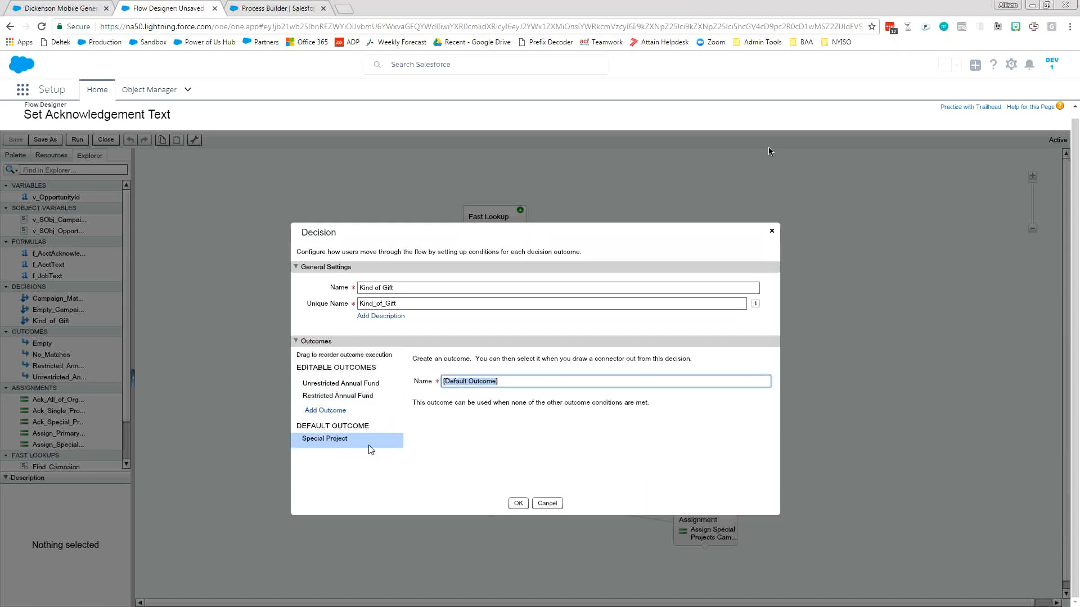
click(371, 384)
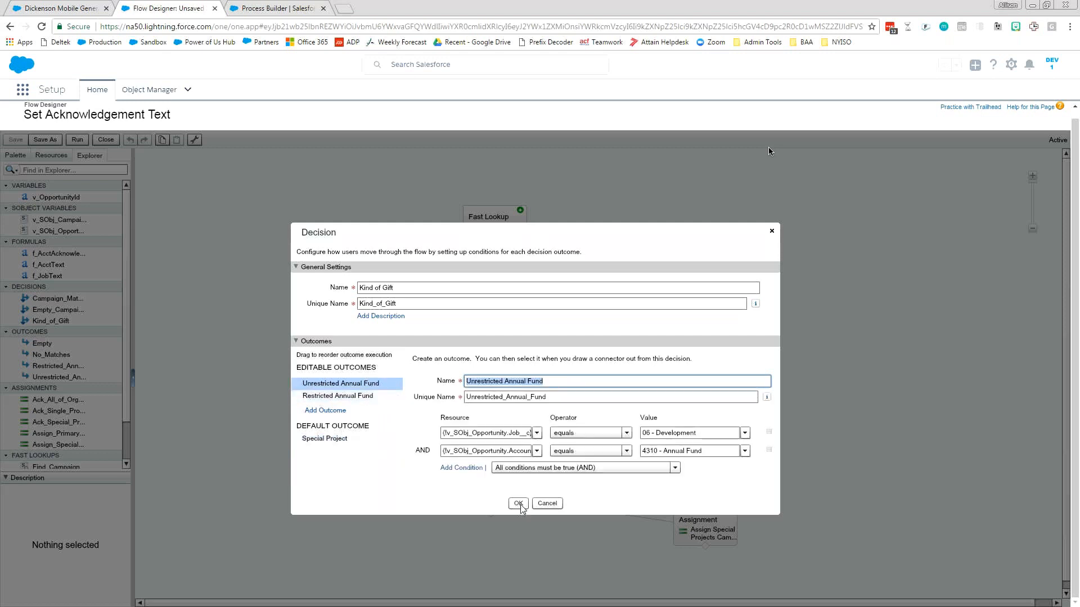
click(358, 396)
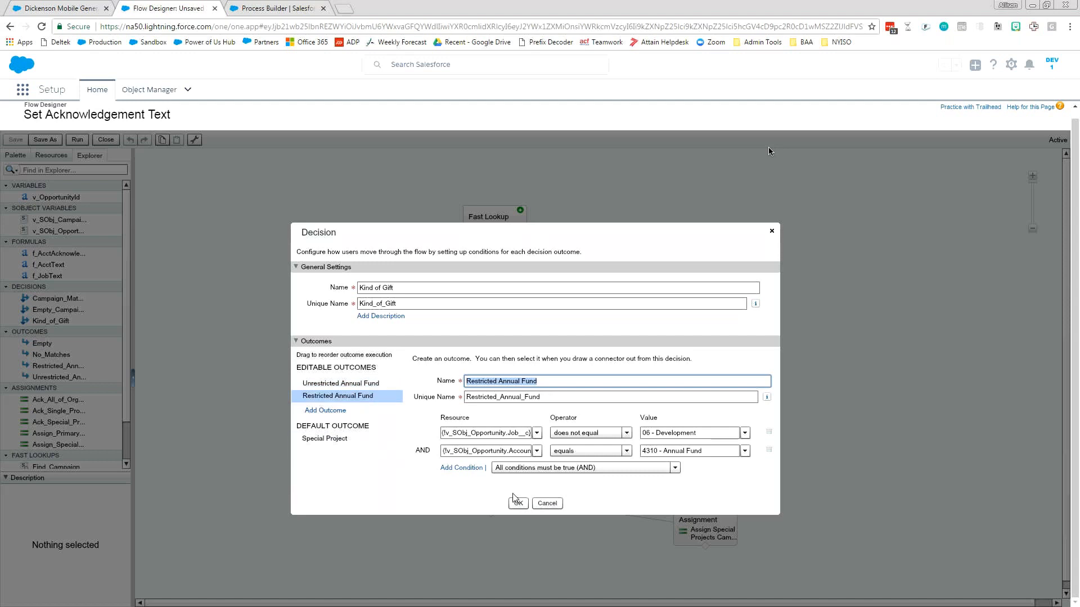
click(516, 502)
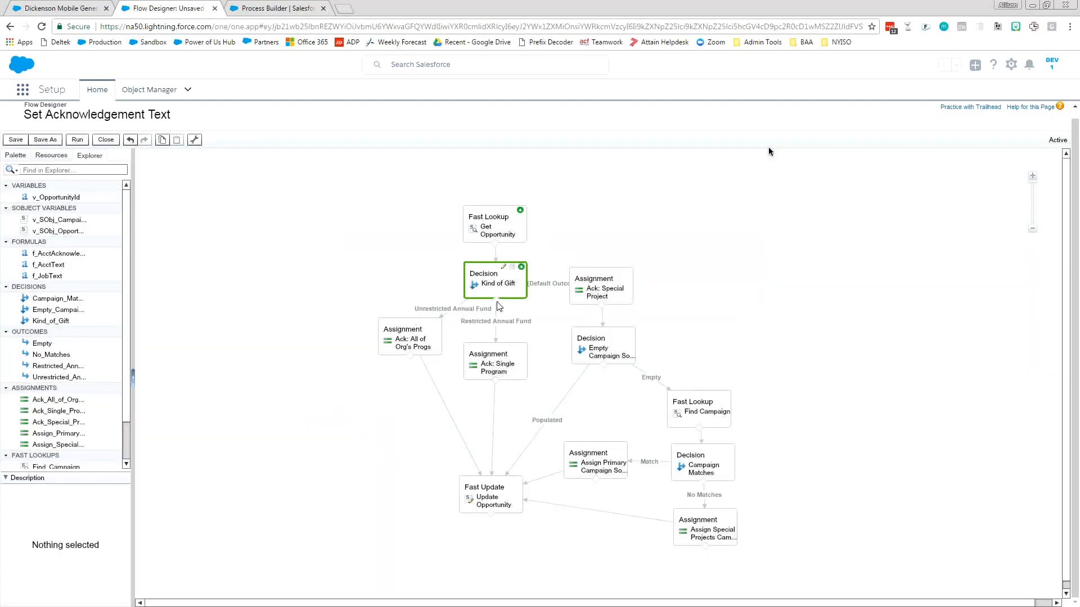
Look over the resource types that can be created in the flow, and open the existing f_JobText formula.
click(51, 156)
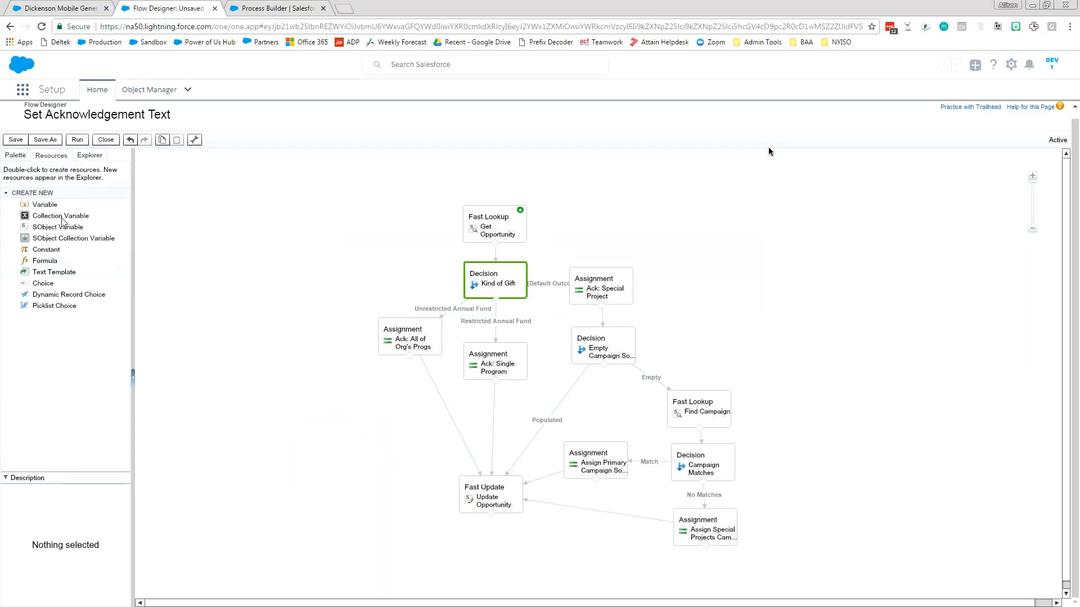
click(89, 156)
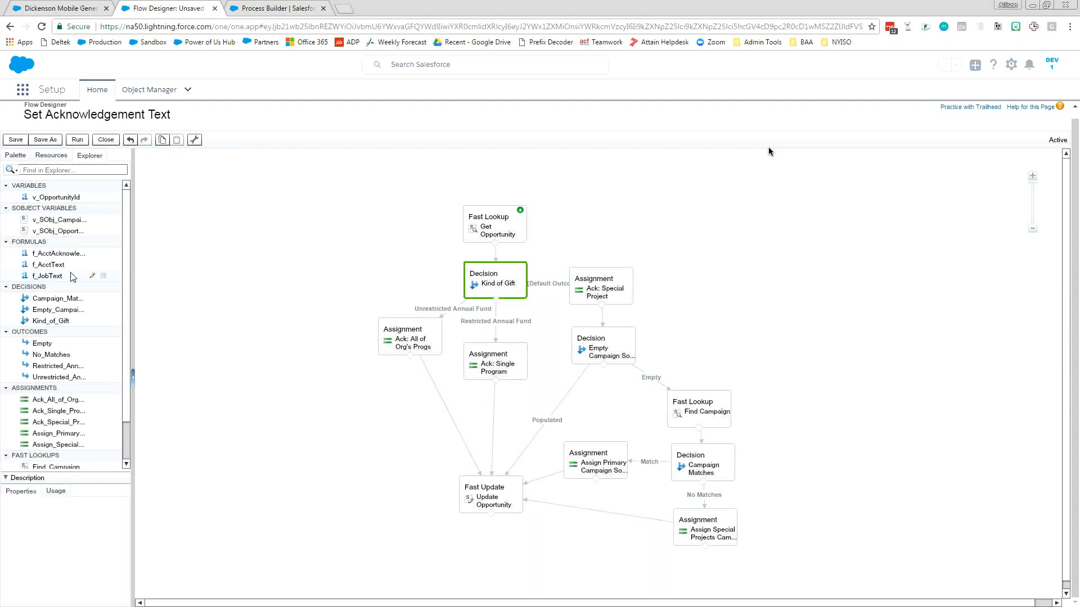
click(92, 275)
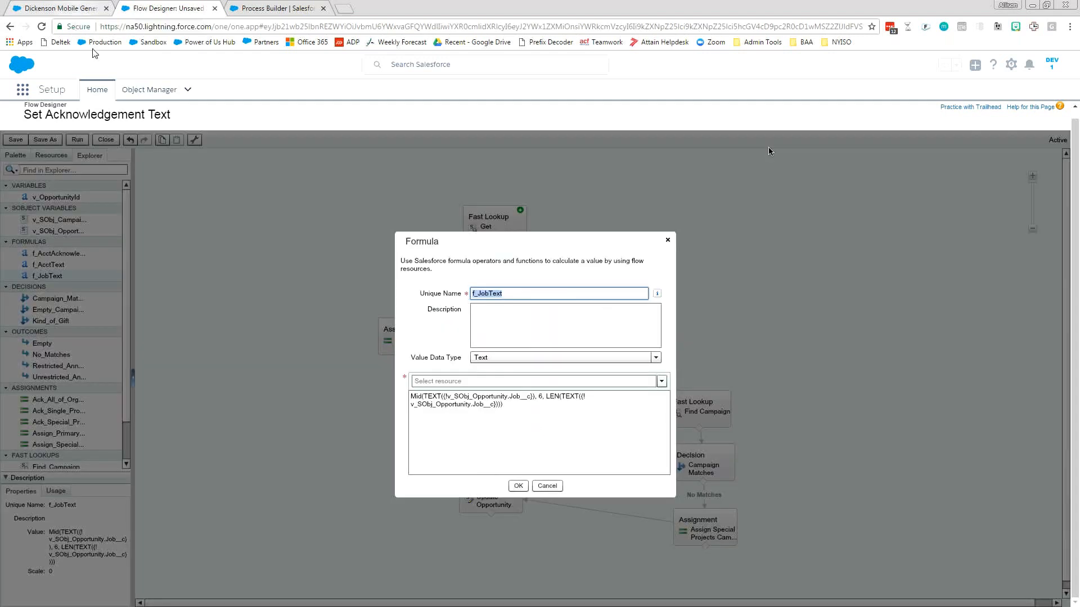
Highlight the number and name parts of the Job value on the Dickenson Mobile Generators opportunity, and return to the f_JobText formula.
click(72, 8)
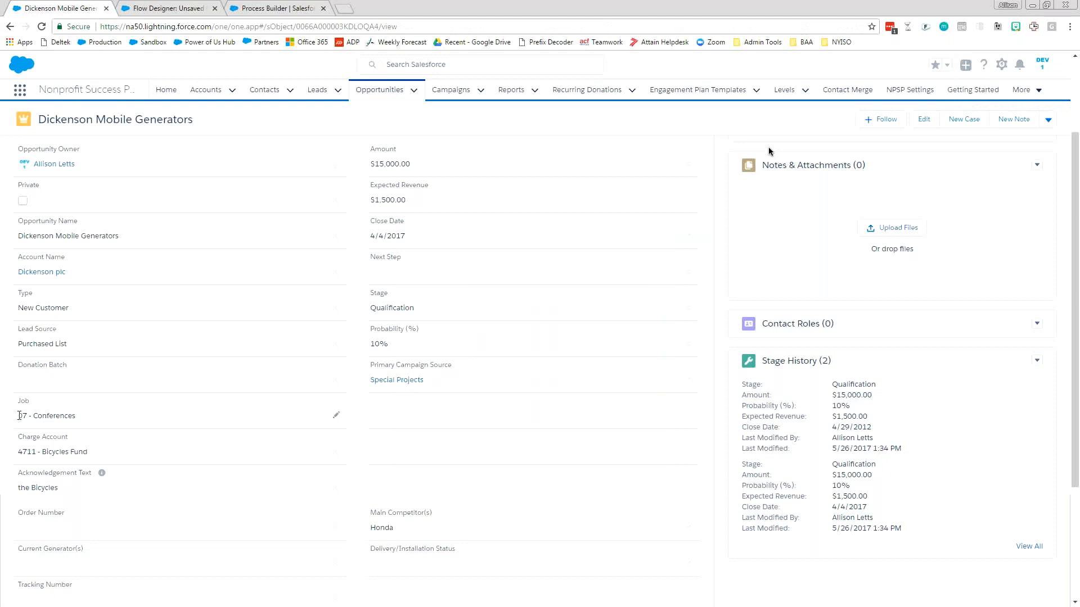
drag(20, 416, 25, 416)
drag(22, 419, 117, 422)
double_click(35, 420)
click(172, 8)
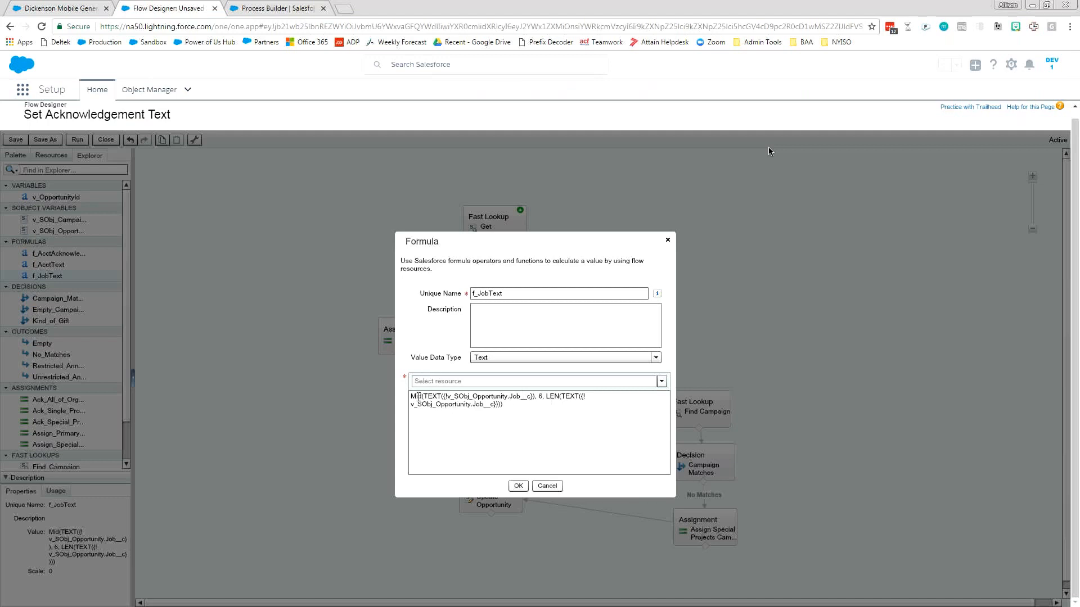
Examine the f_JobText formula's Mid function and start position 6 against the opportunity's Job value, and close the formula.
drag(411, 395, 544, 395)
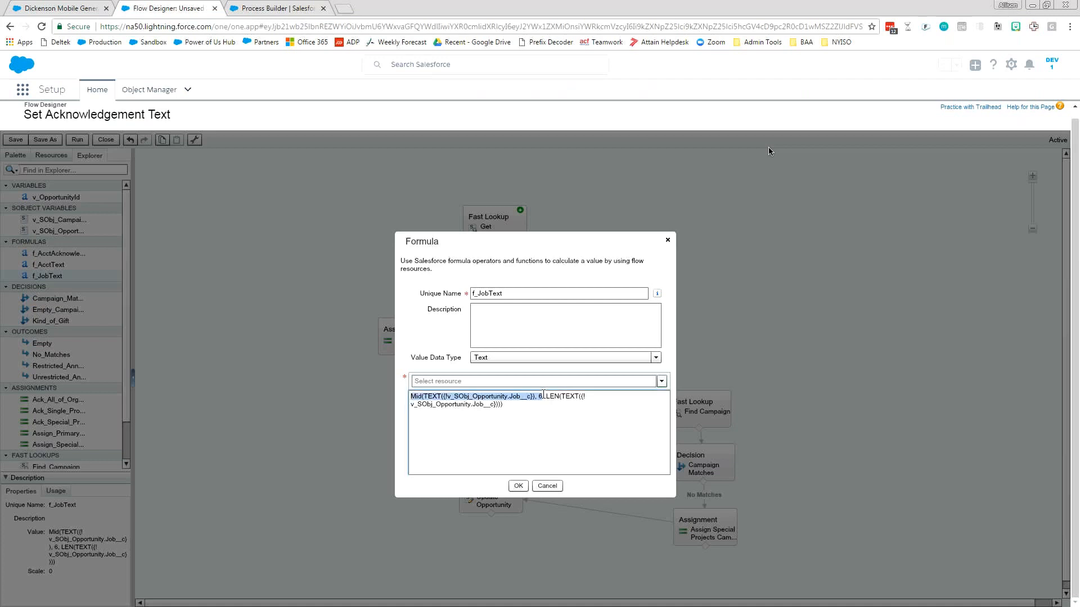
click(71, 13)
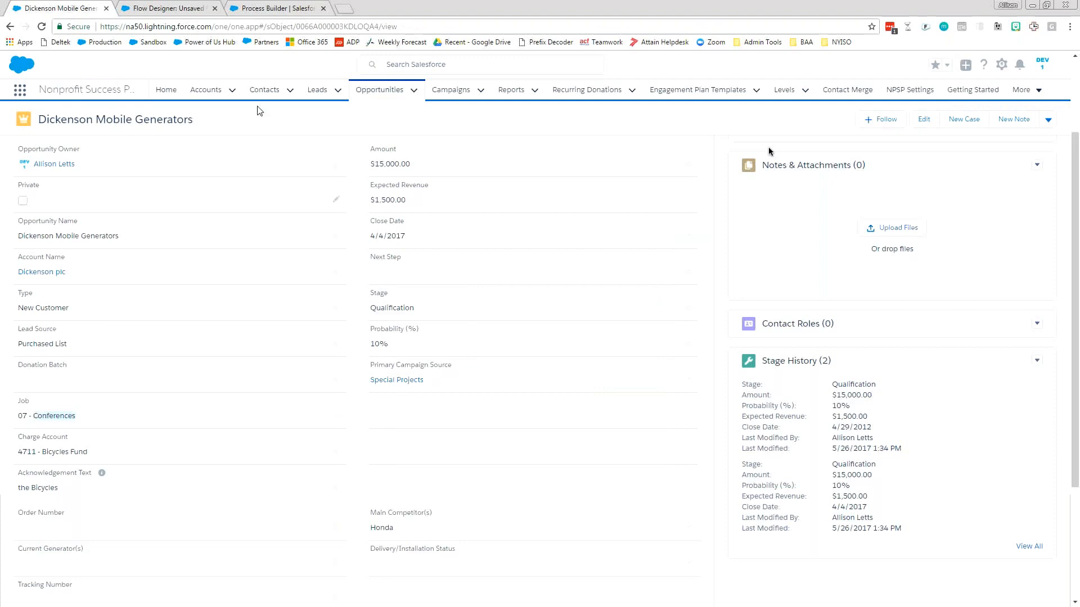
click(160, 12)
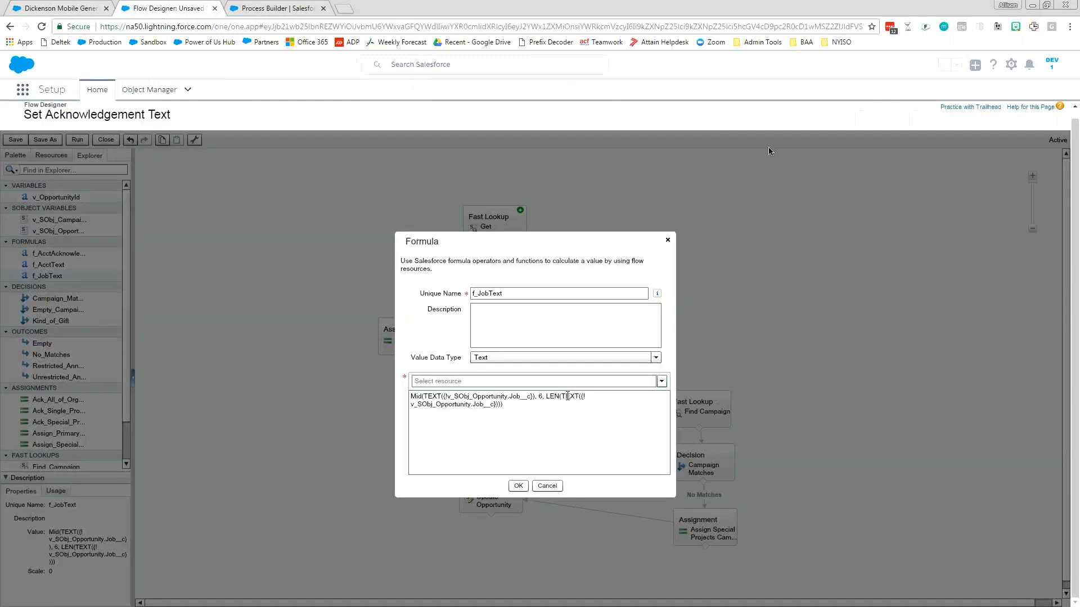
click(517, 486)
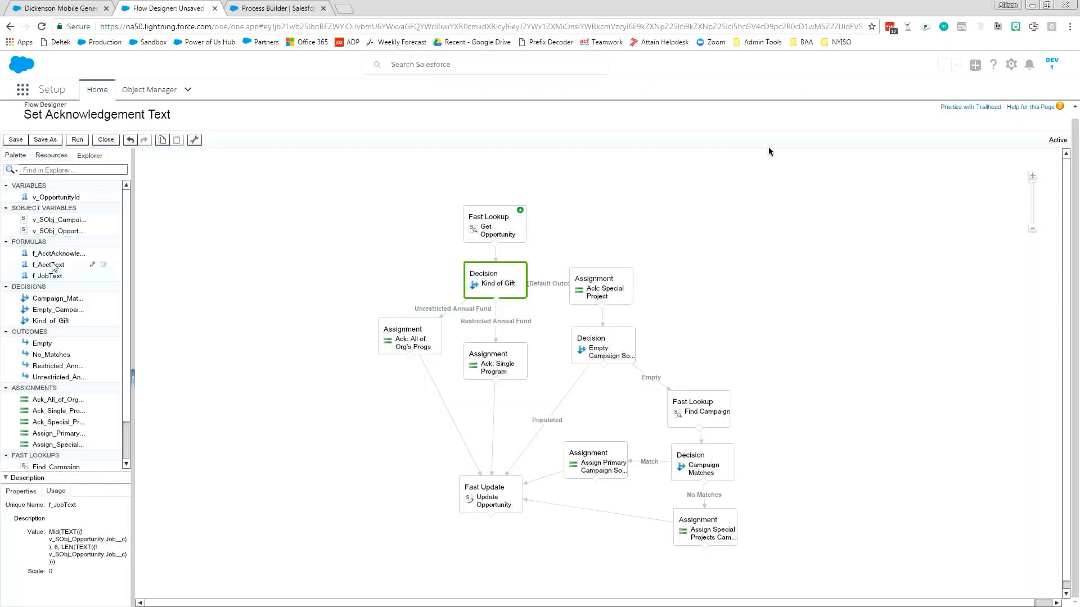
Open the f_AcctText formula, examine its start position 8 and LEN expression, and close it.
click(54, 267)
double_click(54, 268)
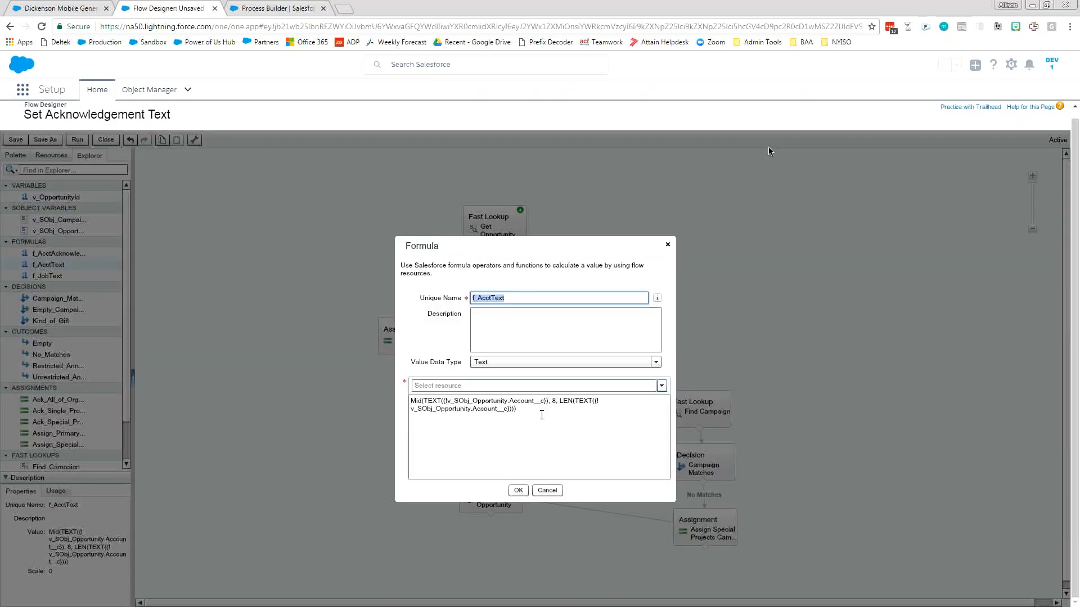
drag(541, 415, 552, 401)
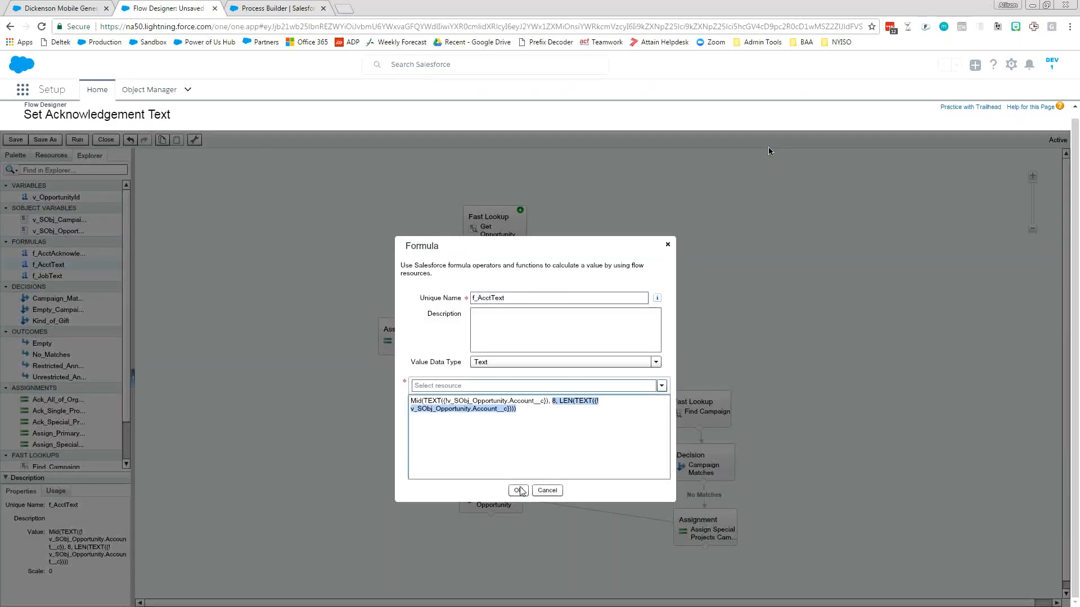
click(519, 490)
Open the f_AcctAcknowledgement formula, examine the "the " text placed before {!f_AcctText}, and close it.
click(67, 255)
double_click(69, 256)
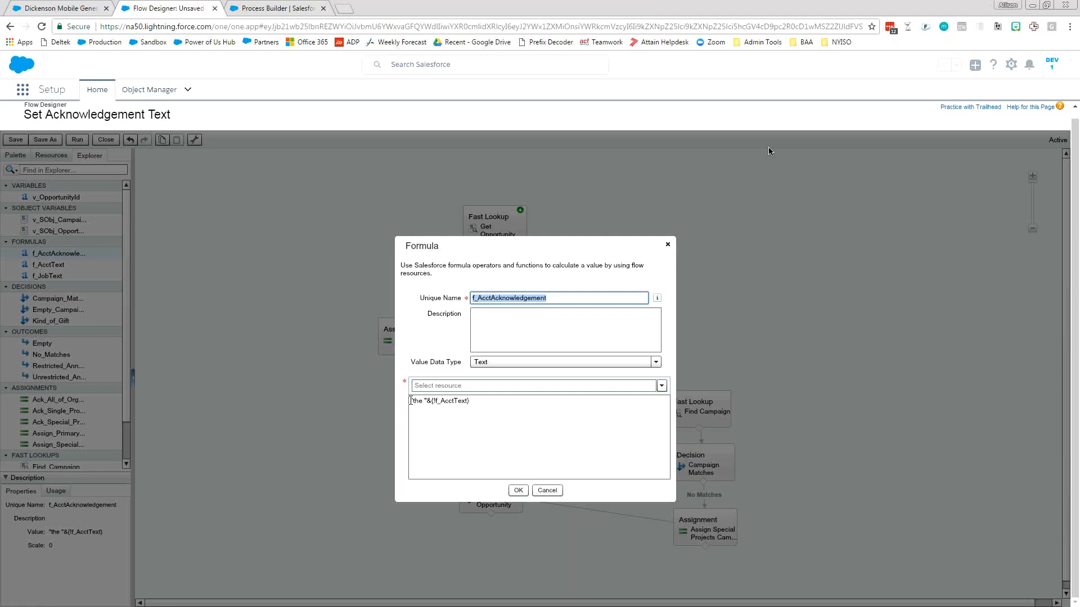
drag(411, 400, 428, 405)
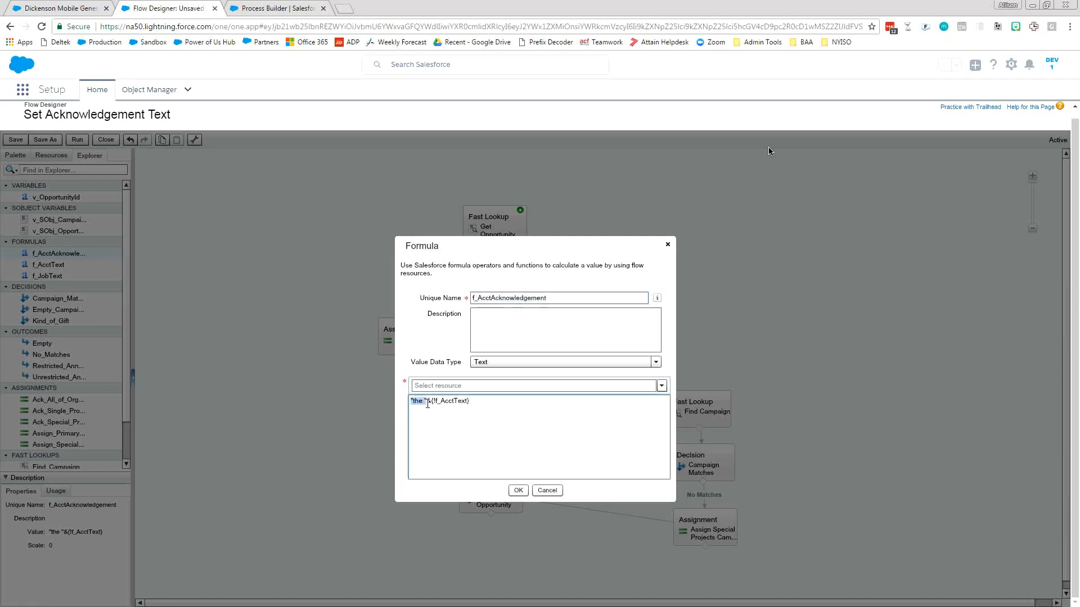
click(428, 405)
click(518, 491)
Examine the Ack: Special Project assignment alongside the opportunity's Charge Account and Acknowledgement Text, and close the assignment.
mouse_move(593, 298)
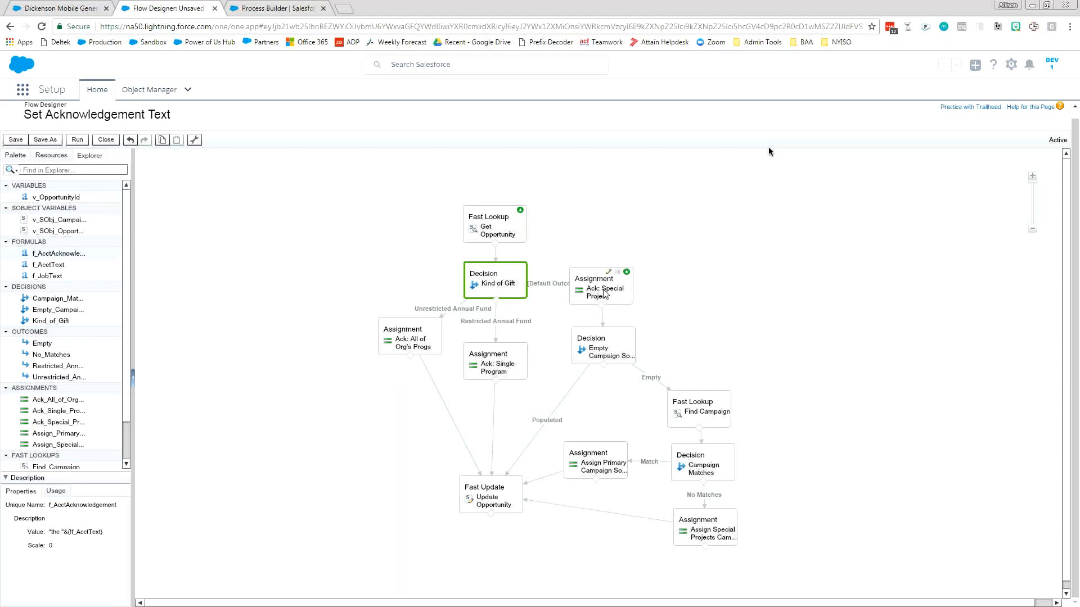
double_click(604, 293)
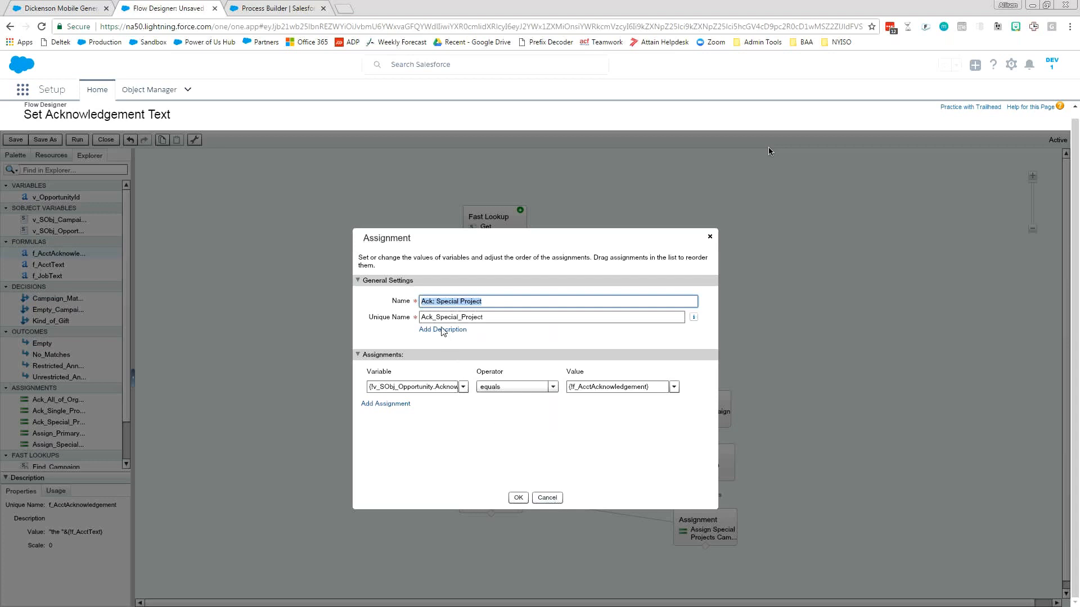
click(51, 7)
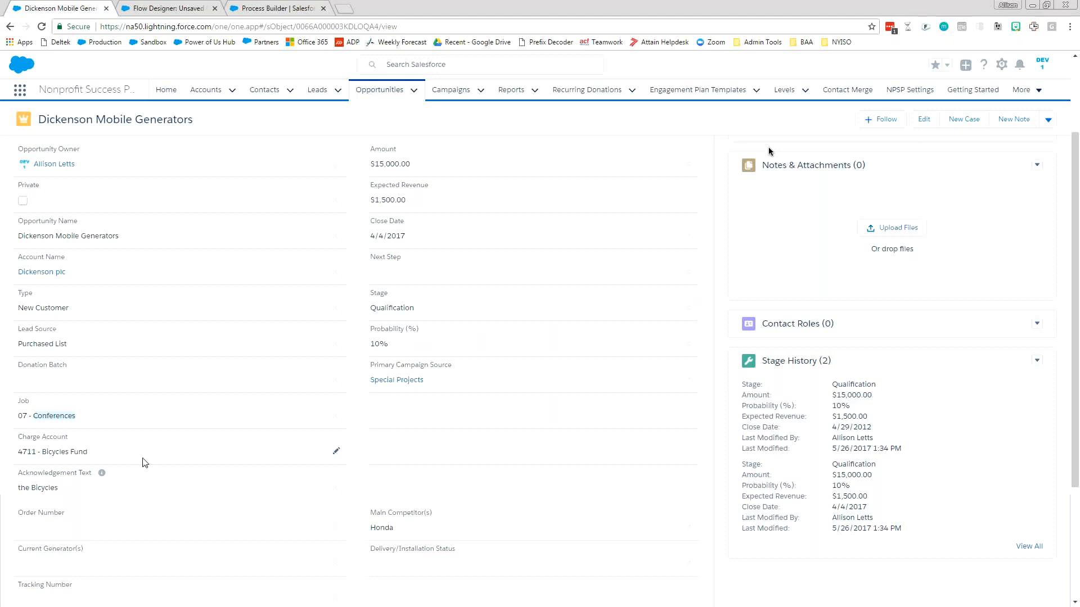
click(163, 8)
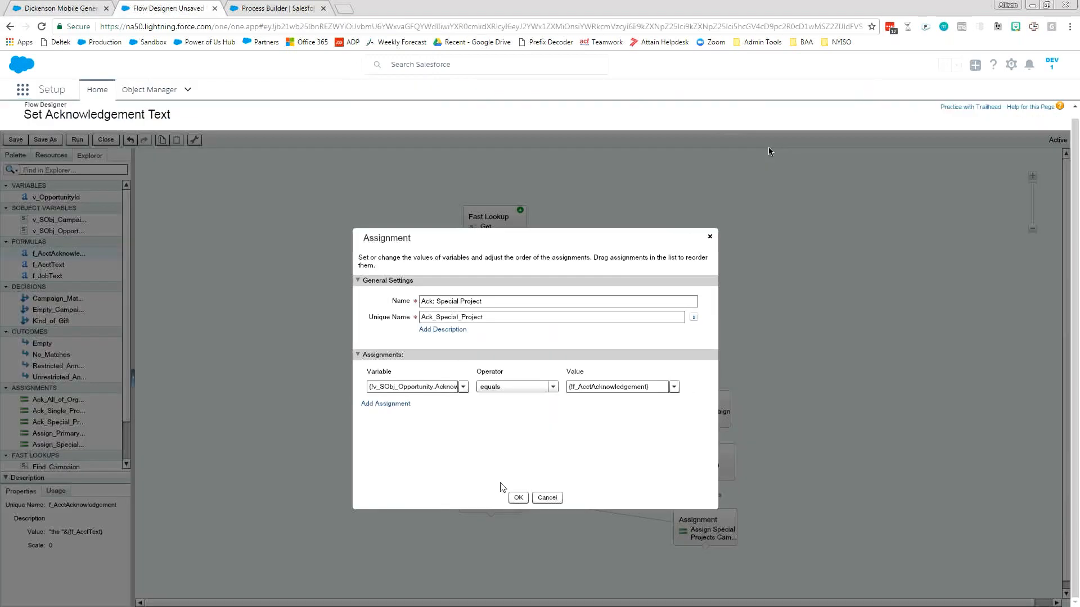
click(545, 499)
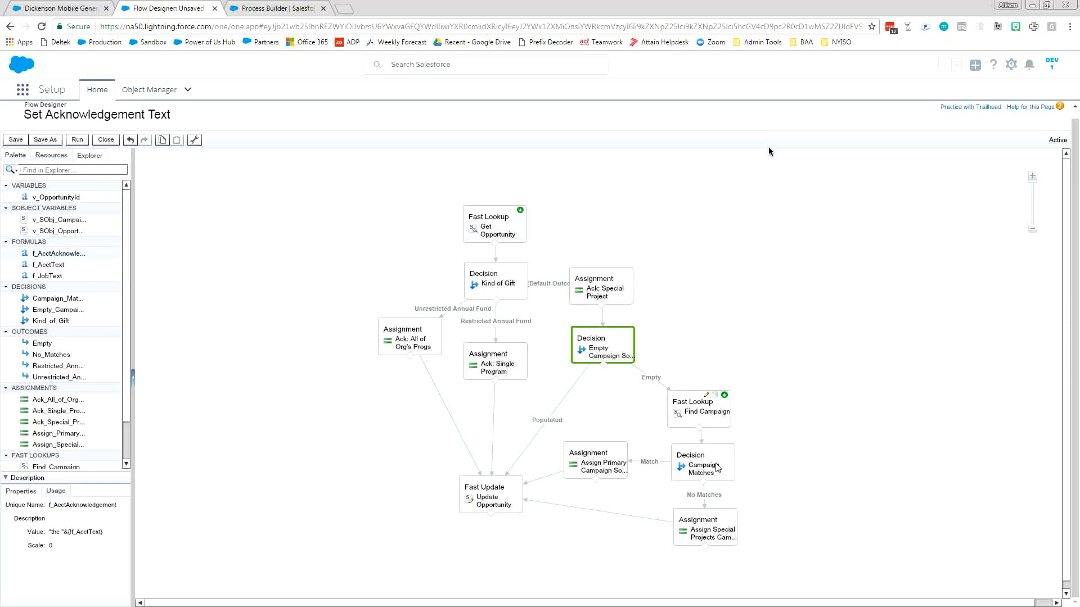
Clear the opportunity's Primary Campaign Source, set Charge Account to 4911 - Hospitality Suite Fund, save, and check the campaign source and acknowledgement text.
click(73, 14)
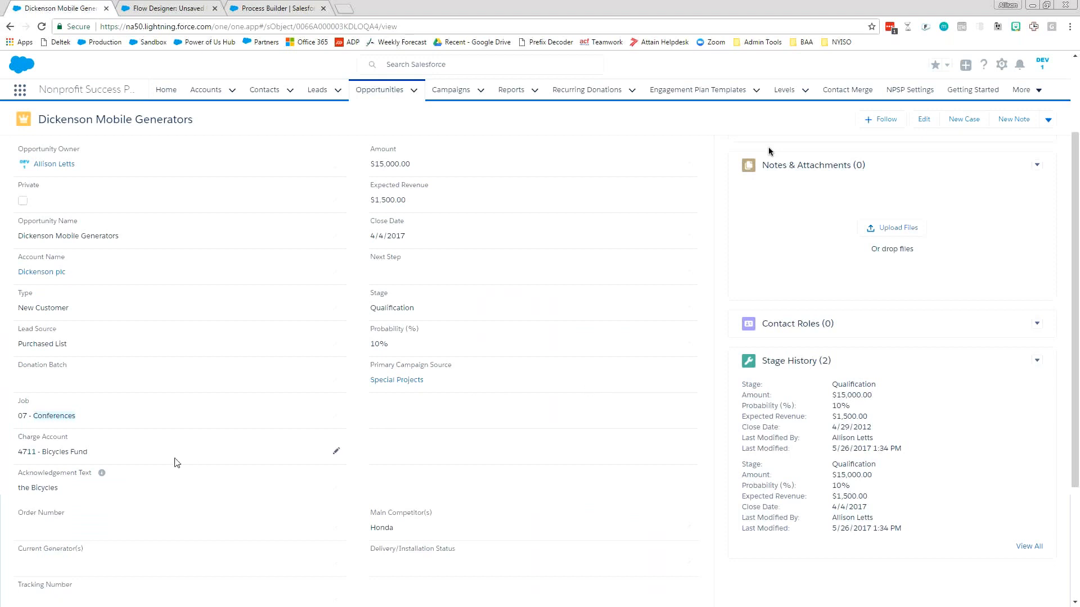
double_click(496, 386)
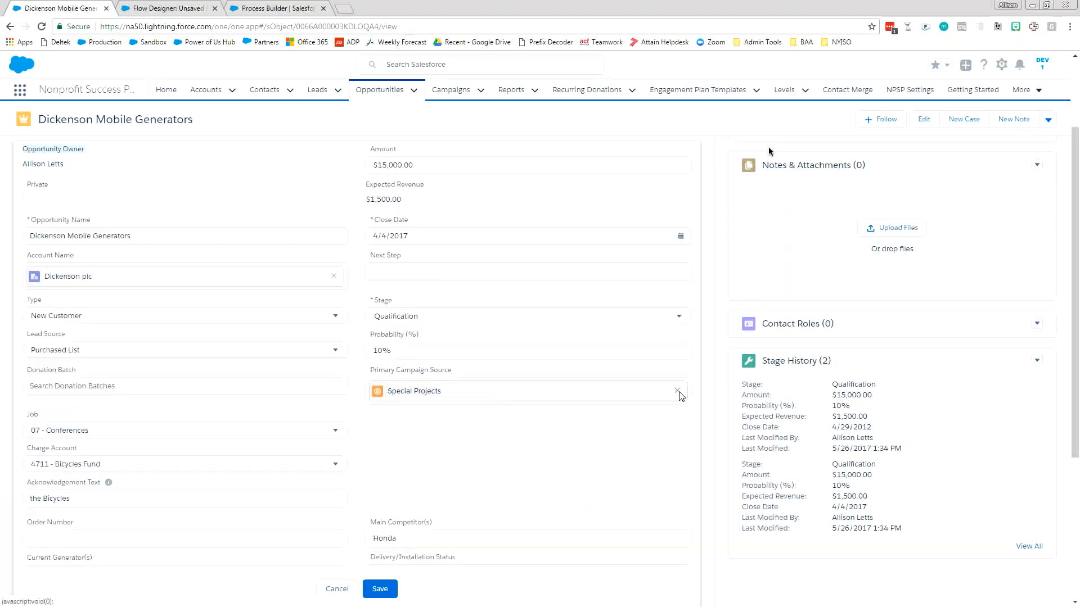
click(677, 392)
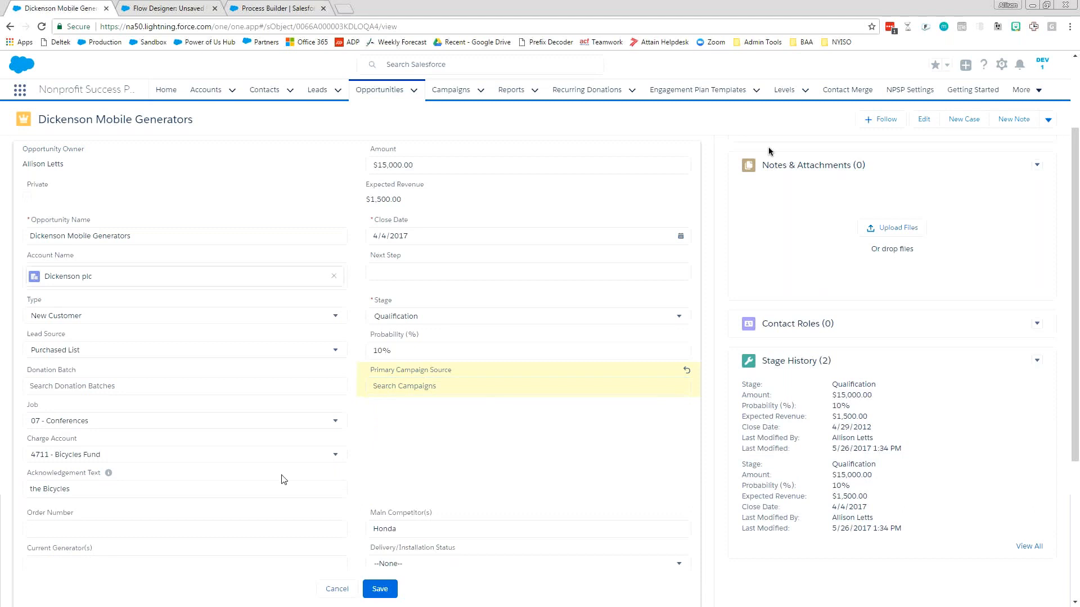
click(248, 459)
click(194, 517)
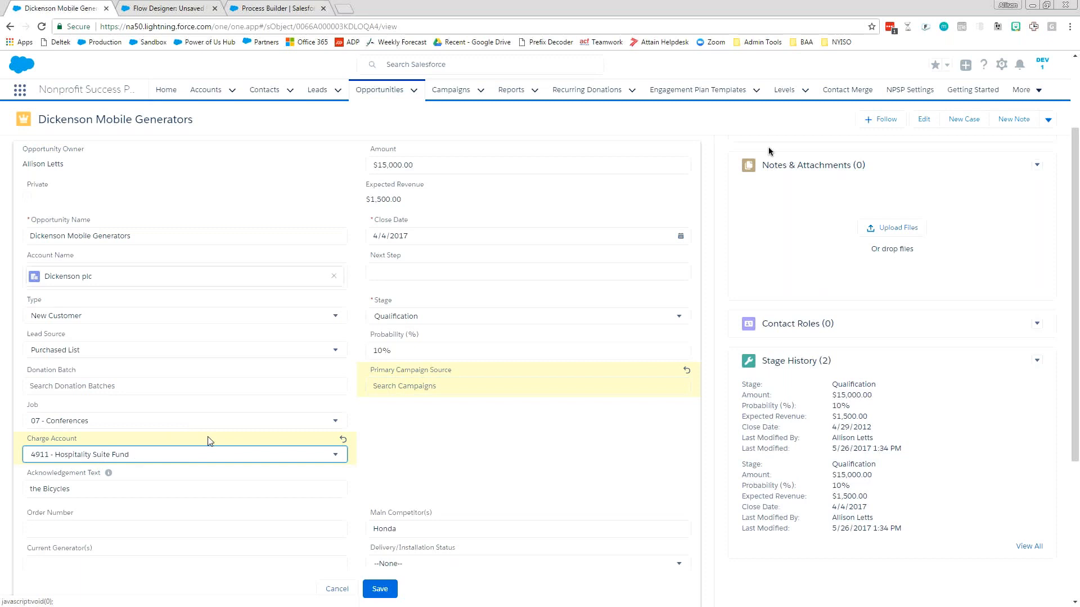
click(383, 593)
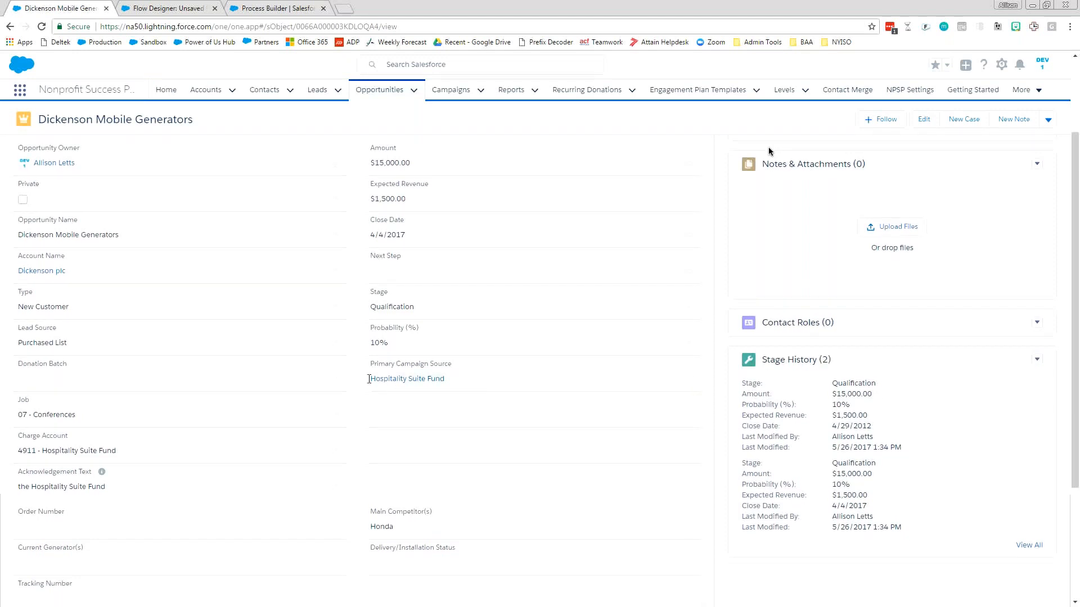
mouse_move(382, 383)
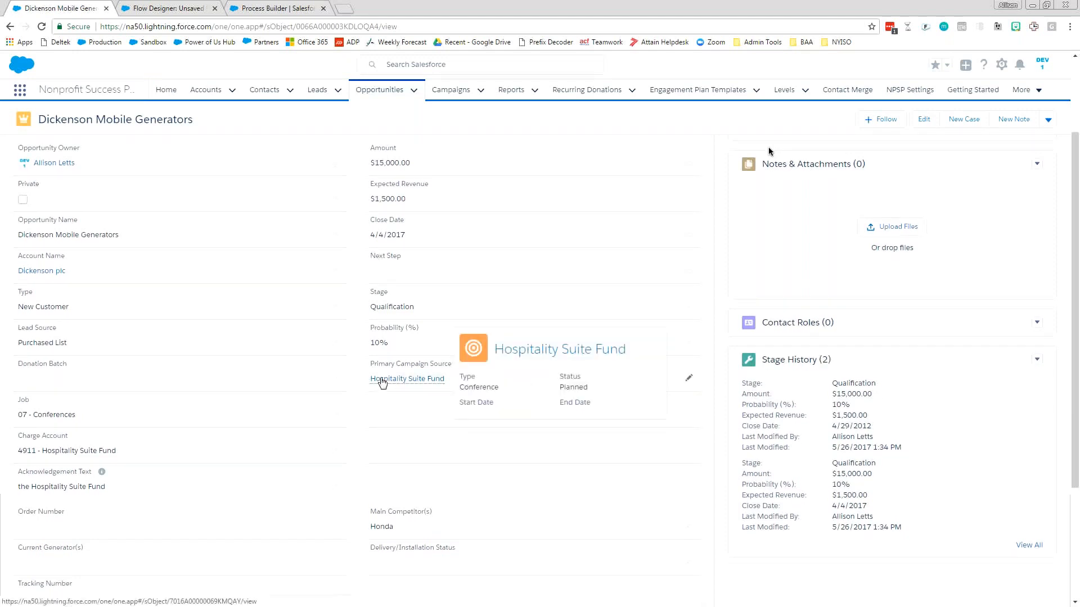
drag(153, 487, 1, 489)
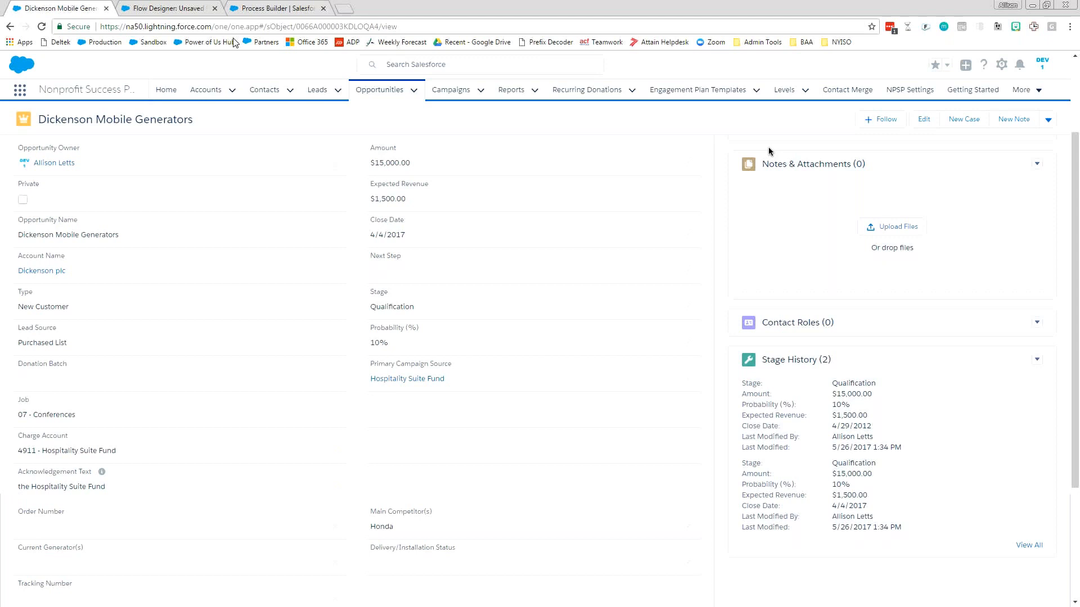
Return to the Set Acknowledgement Text flow, examine the Empty and Populated outcomes of the Empty Campaign Source? decision, and close it.
click(168, 8)
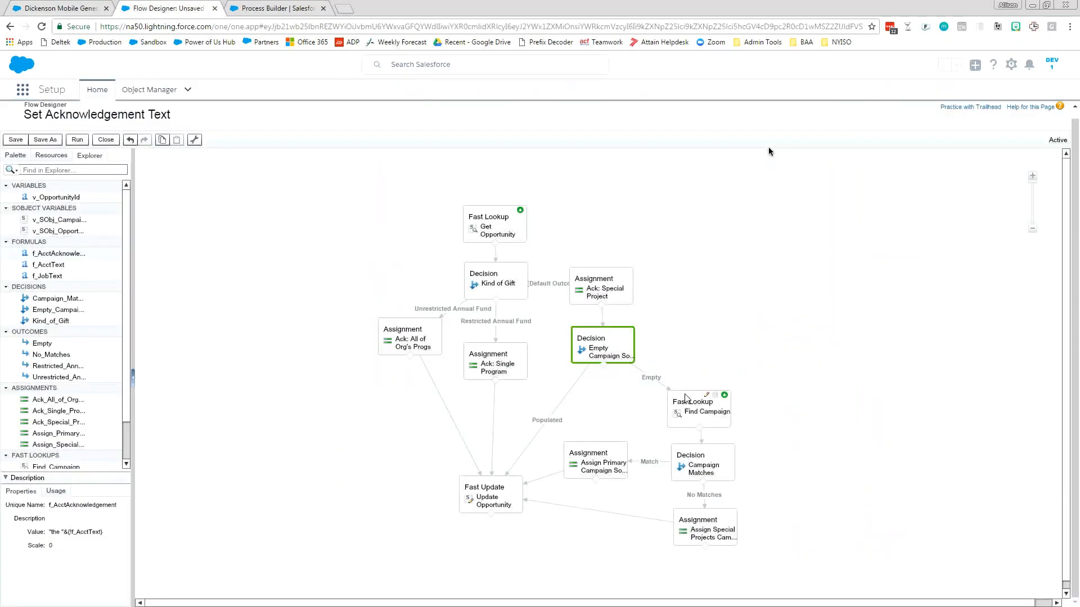
double_click(633, 354)
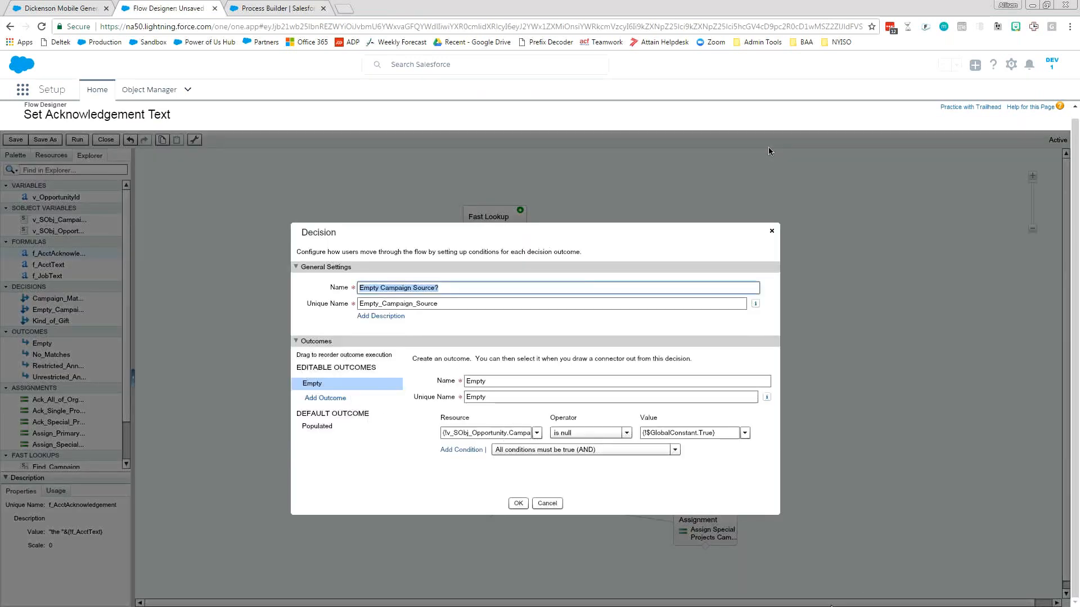
click(316, 426)
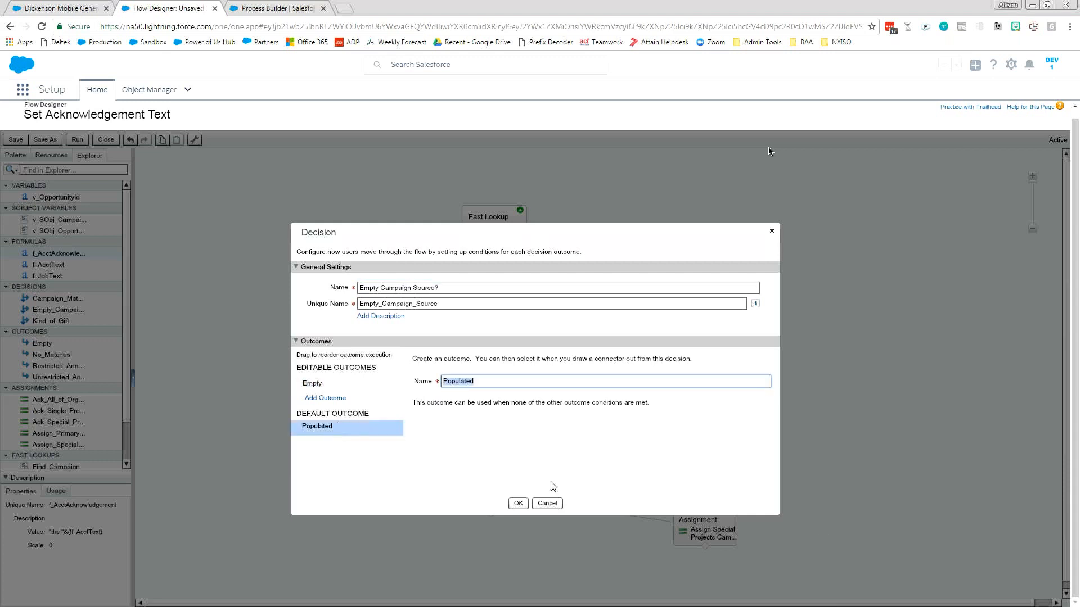
click(518, 503)
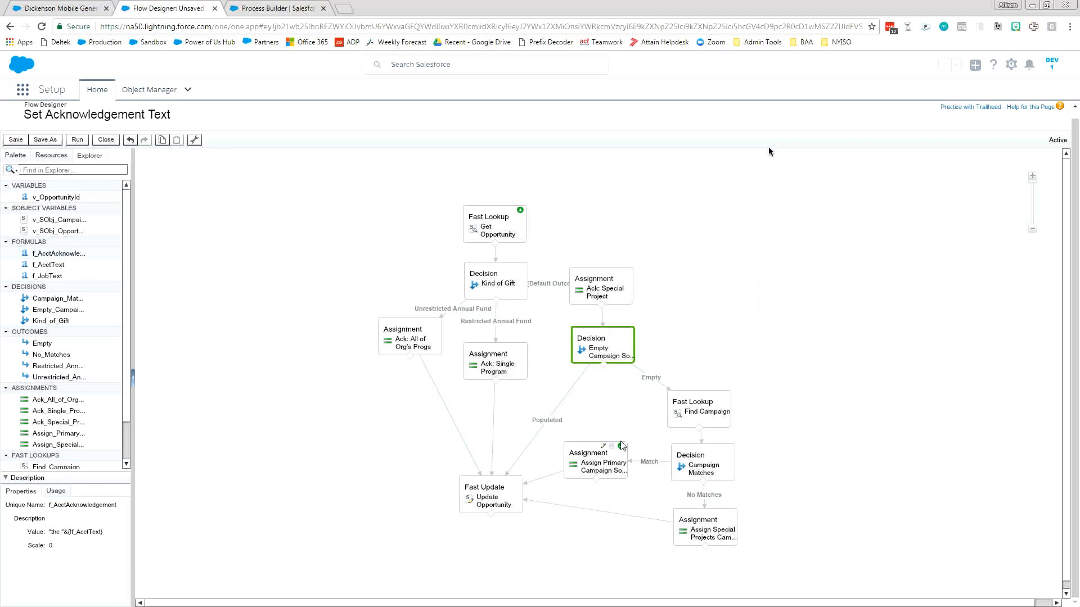
Open the Find Campaign fast lookup, examine its filter criteria, sort order, target variable and saved Id field, and close it.
click(691, 420)
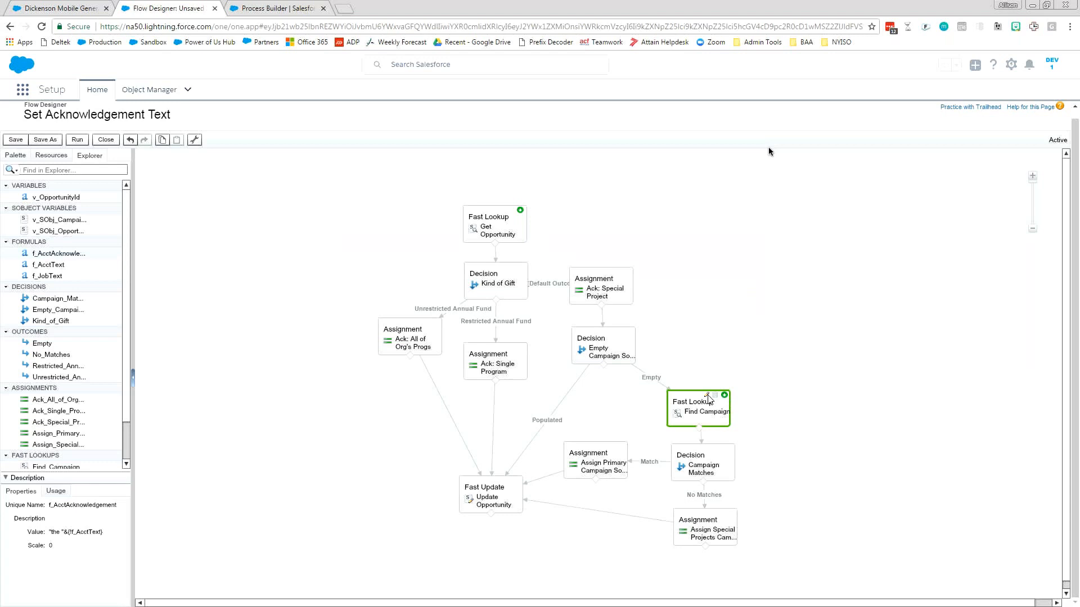
double_click(709, 413)
drag(738, 388, 743, 321)
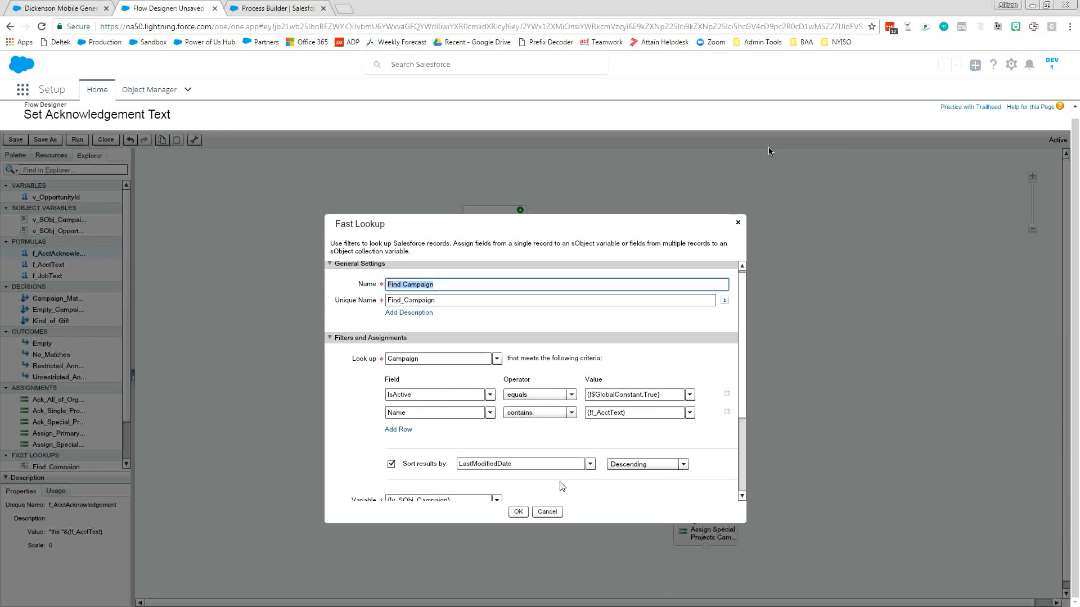
drag(742, 385, 741, 432)
drag(743, 387, 742, 417)
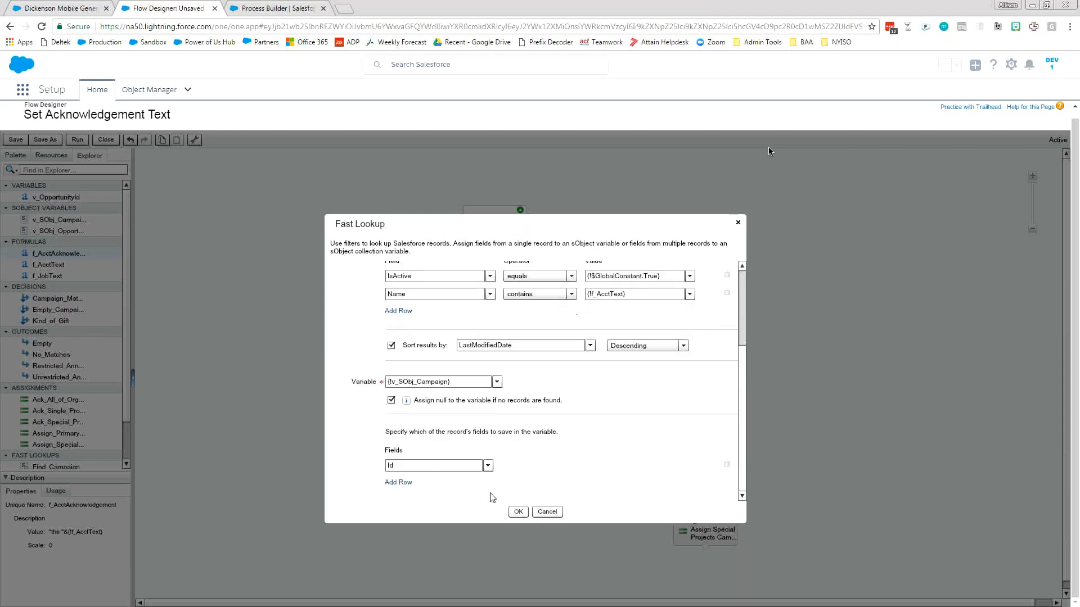
drag(428, 467, 356, 469)
click(509, 512)
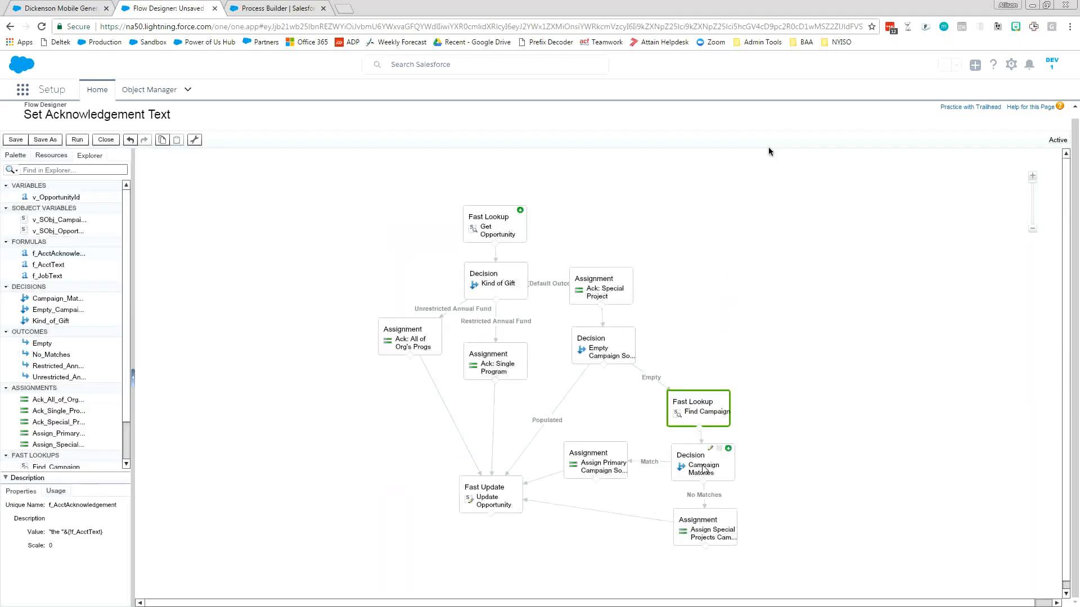
Open the Campaign Matches decision, examine its No Matches condition and default Match outcome, and close it.
double_click(704, 469)
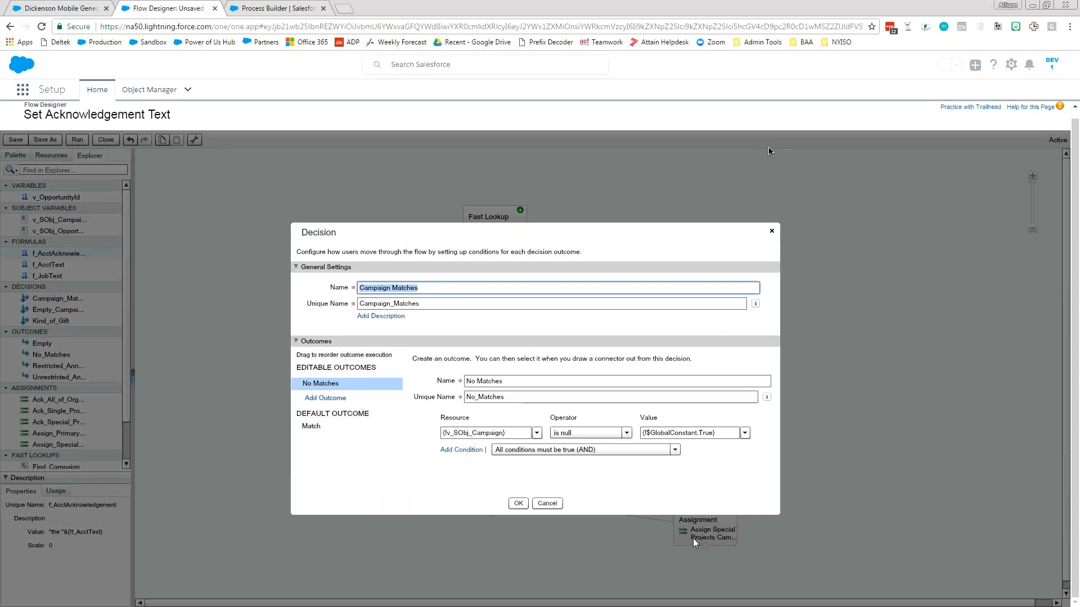
click(316, 426)
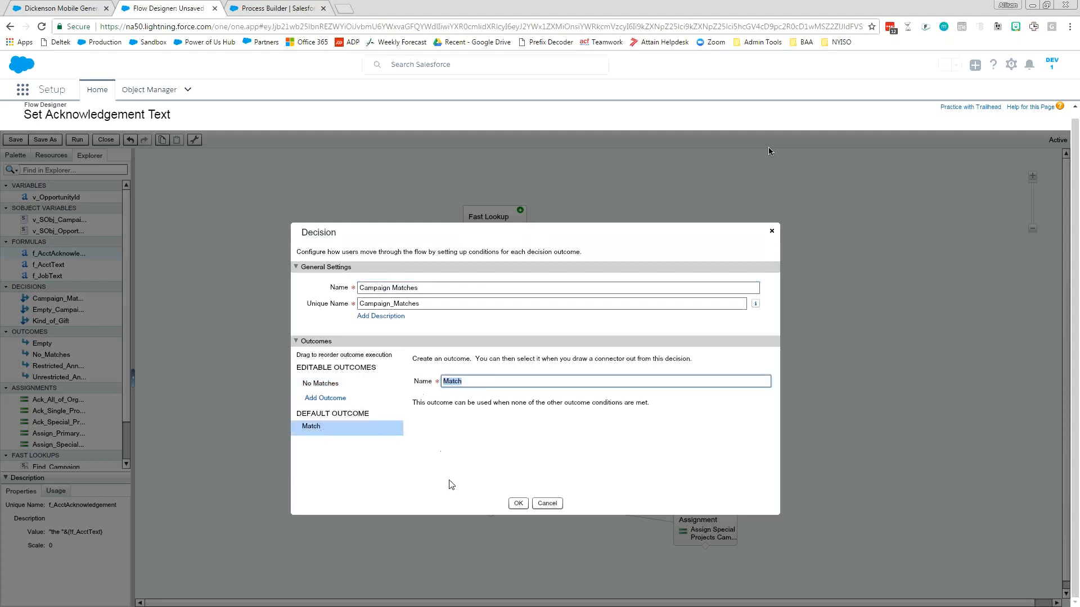
click(517, 503)
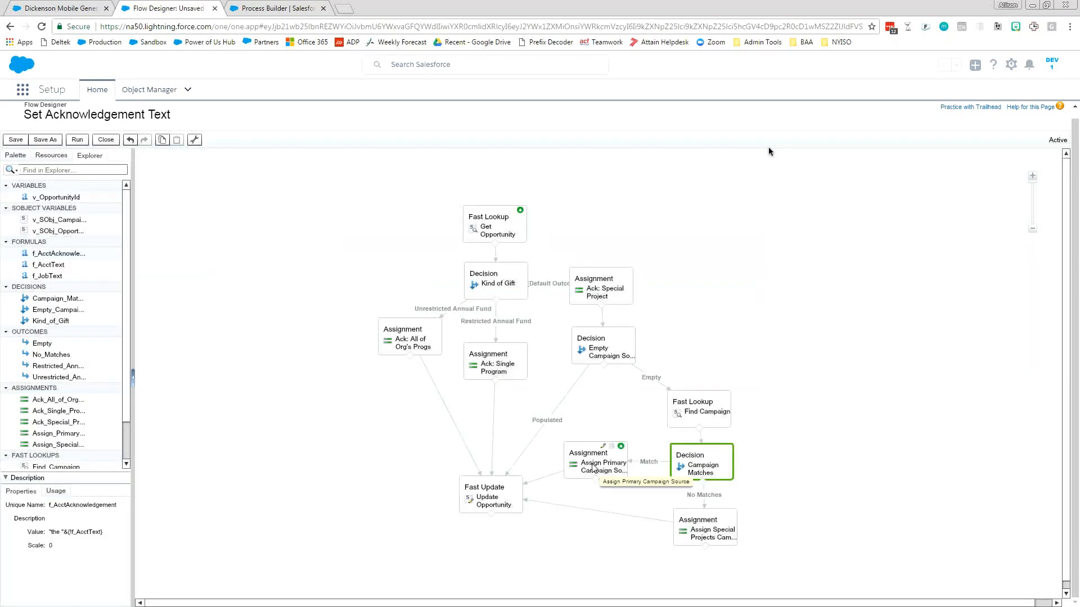
Open the Assign Primary Campaign Source assignment, examine the campaign Id value assigned to the opportunity, and close it.
click(592, 472)
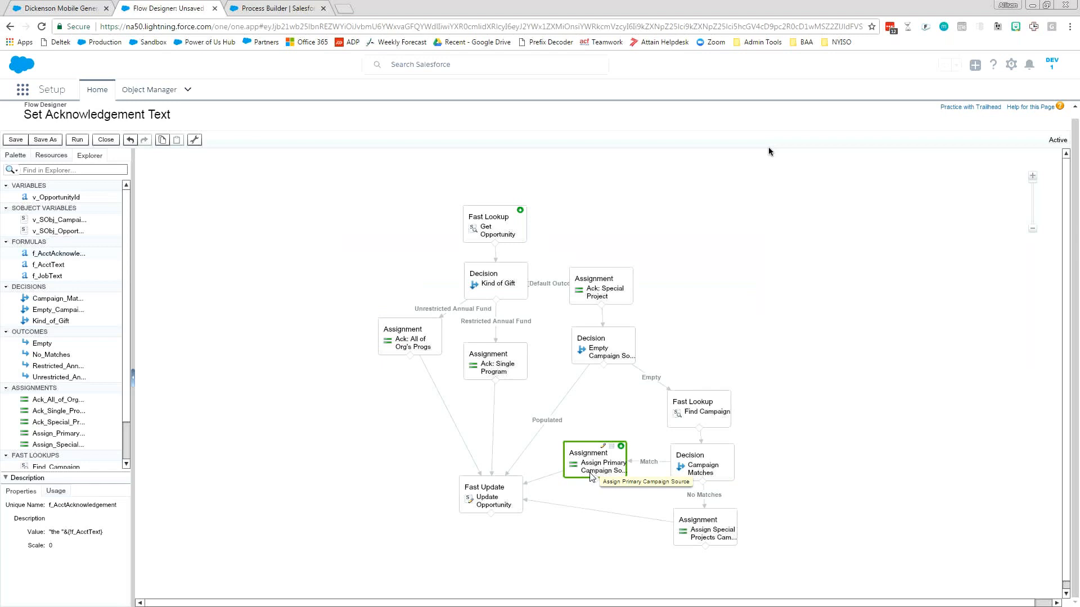
double_click(591, 474)
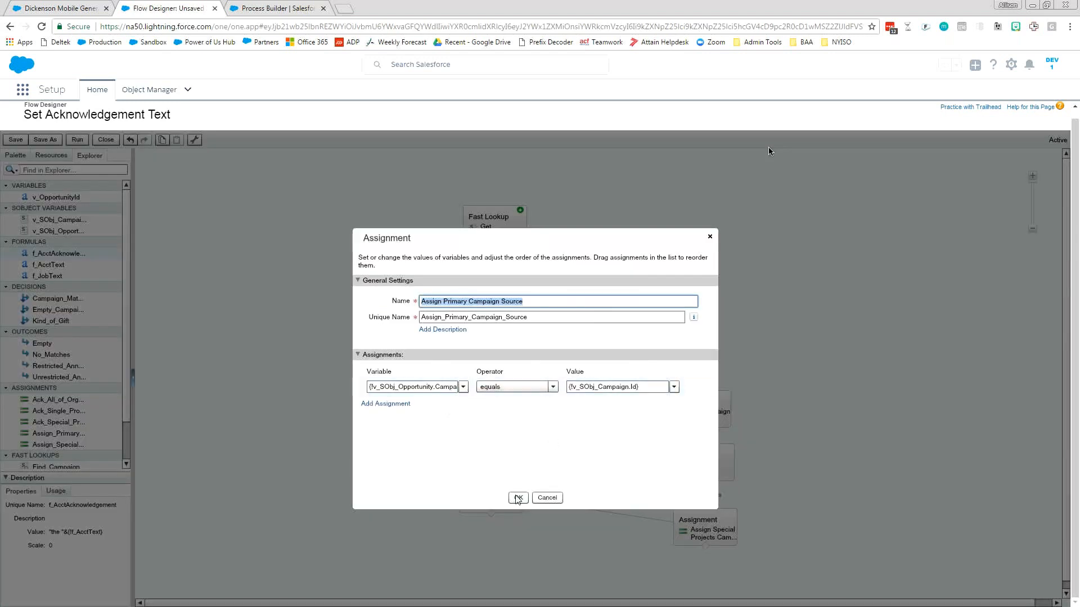
click(571, 386)
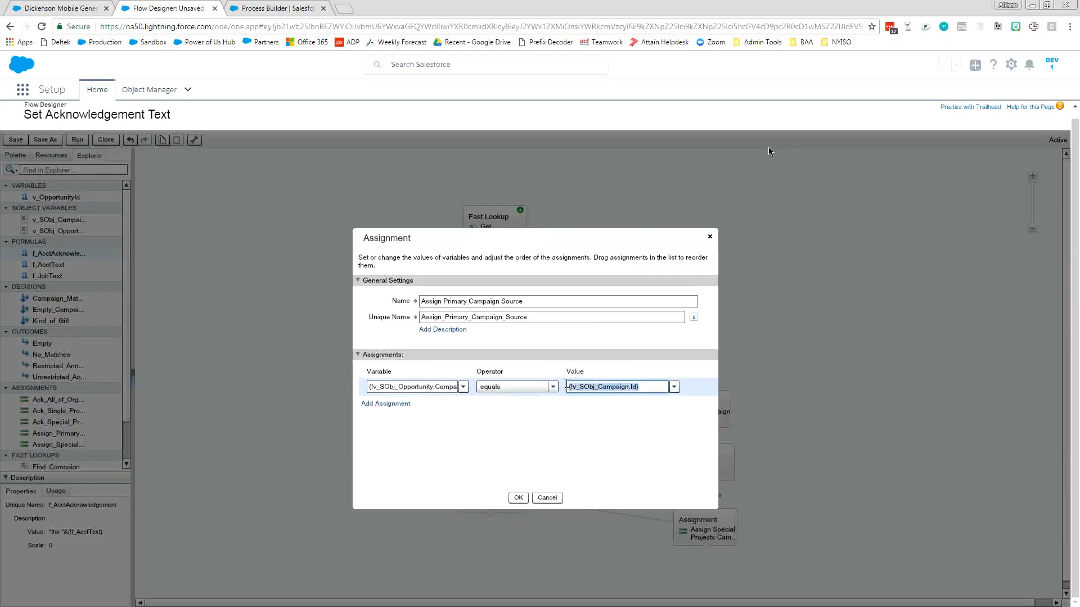
click(518, 498)
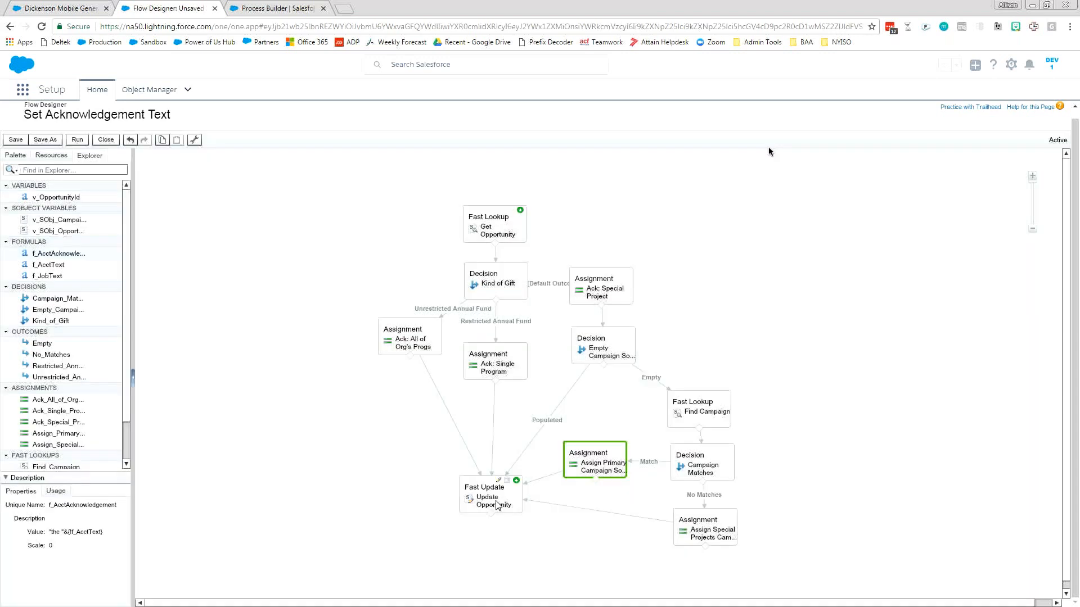
Move the Ack: Special Project assignment slightly farther away from the Kind of Gift decision on the flow canvas.
click(495, 500)
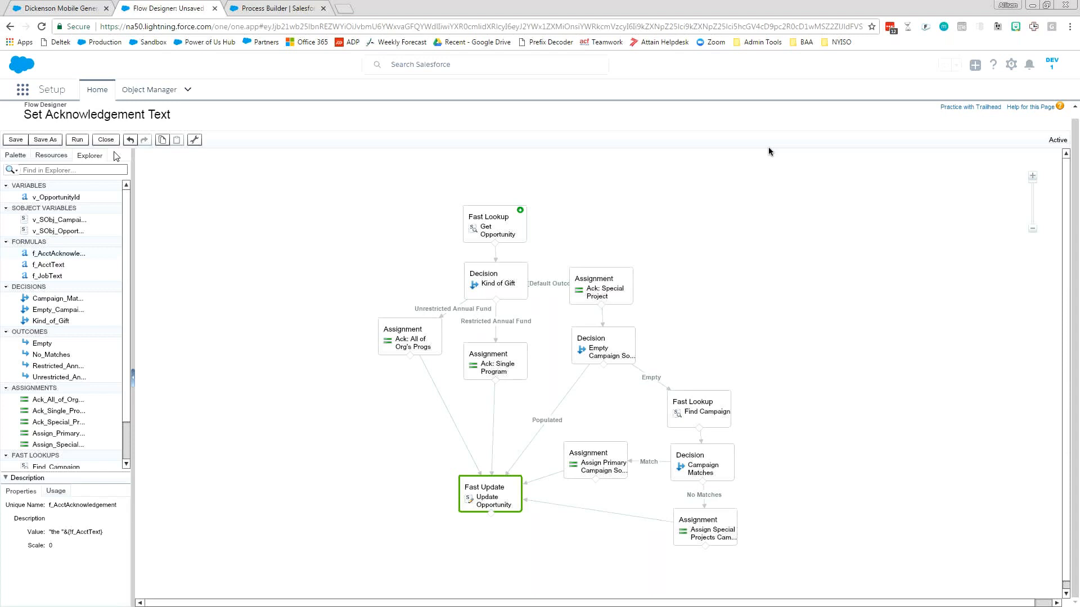
click(251, 398)
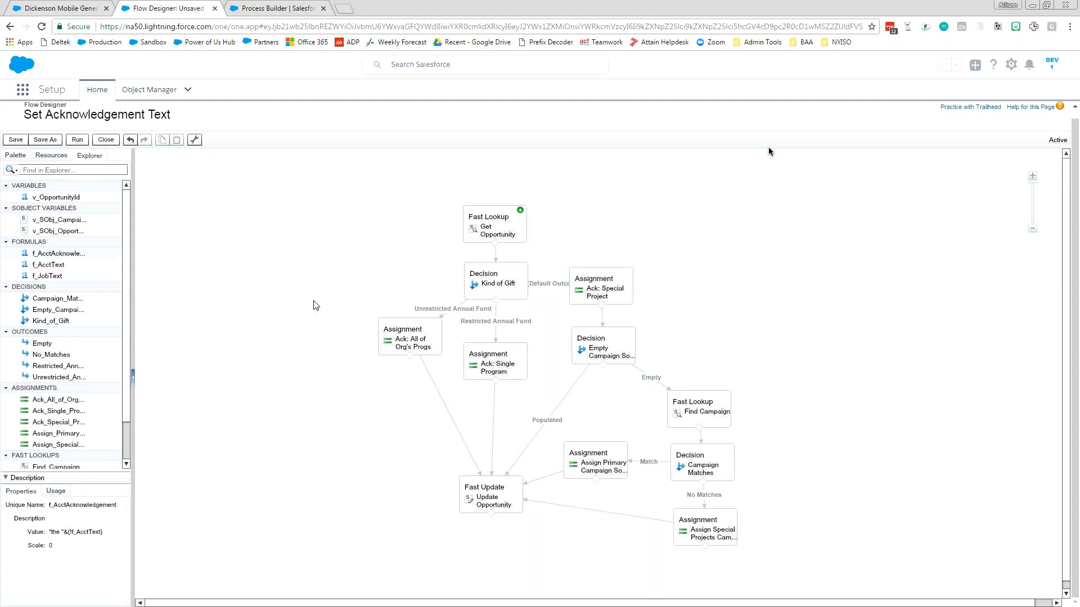
drag(595, 293, 608, 295)
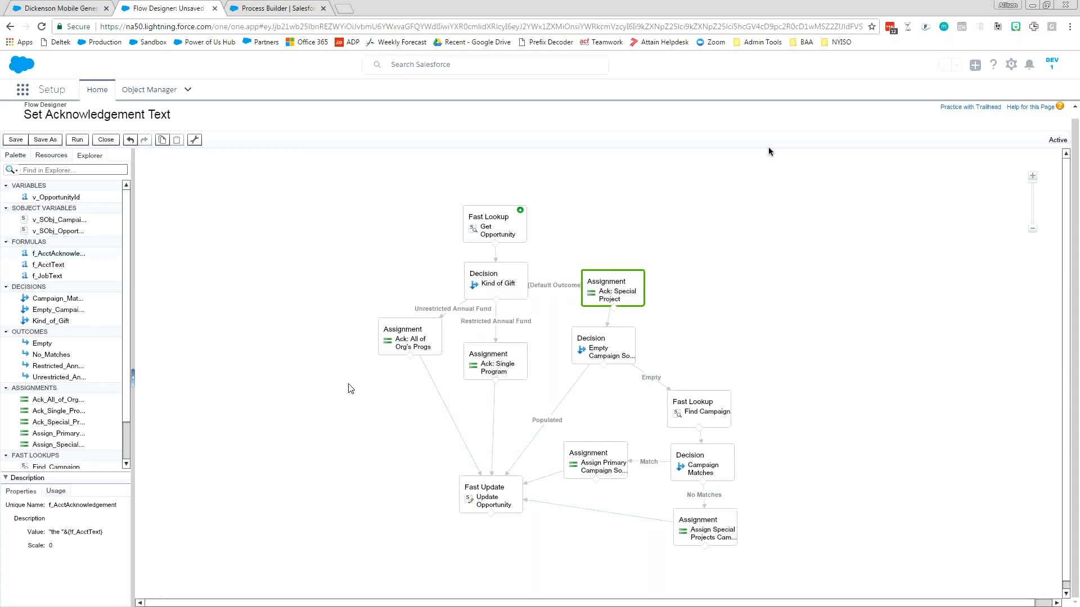
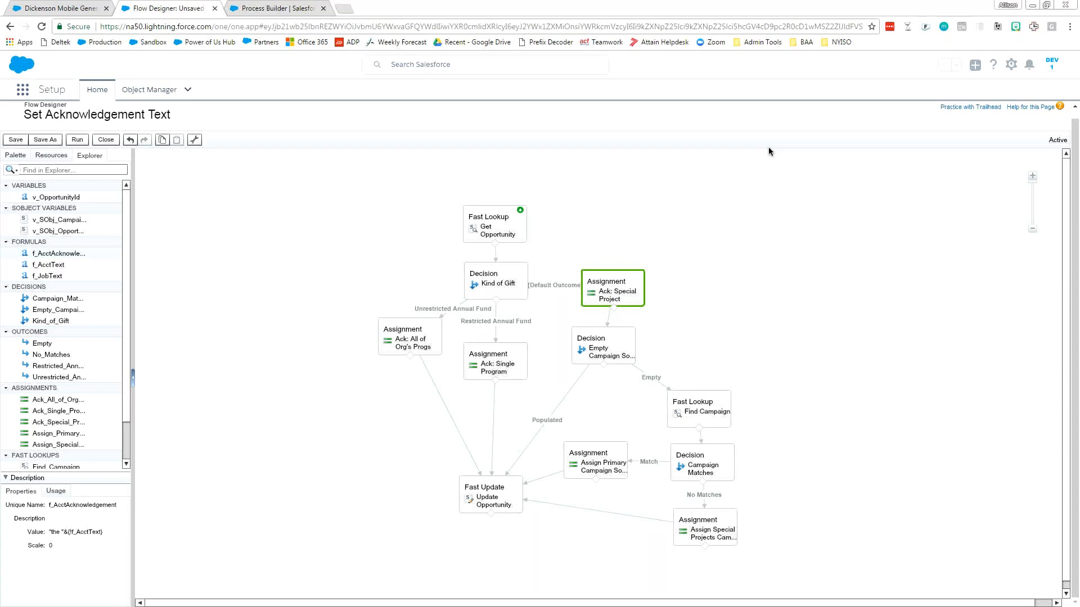
Review the Find Campaign fast lookup again, including its filters, LastModifiedDate sorting, v_SObj_Campaign variable and saved Id field, and close it.
click(702, 423)
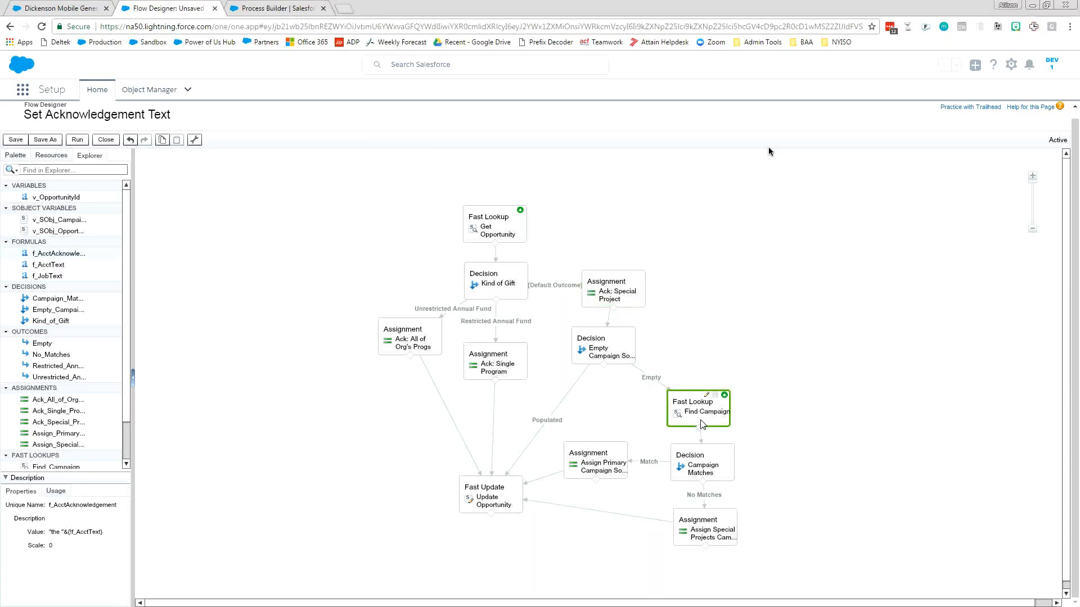
double_click(702, 423)
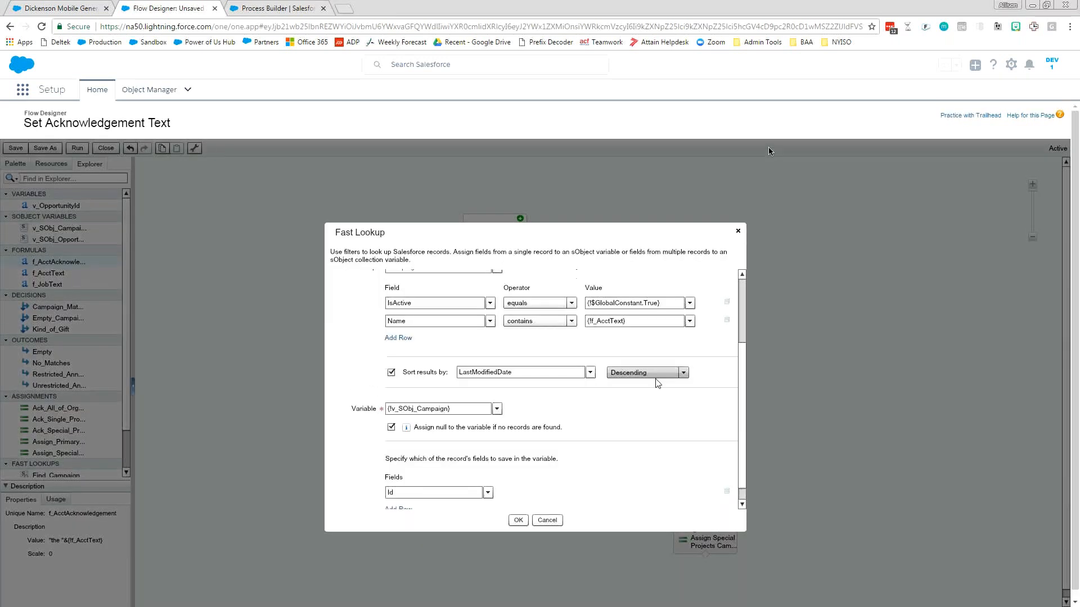
scroll(658, 383, up, 1)
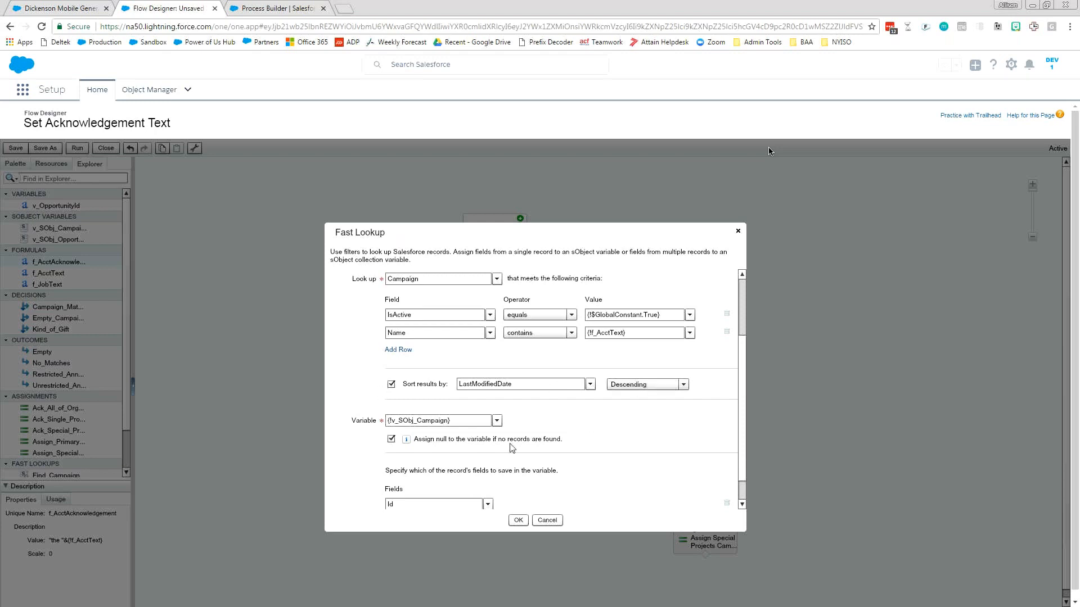
click(454, 425)
triple_click(455, 425)
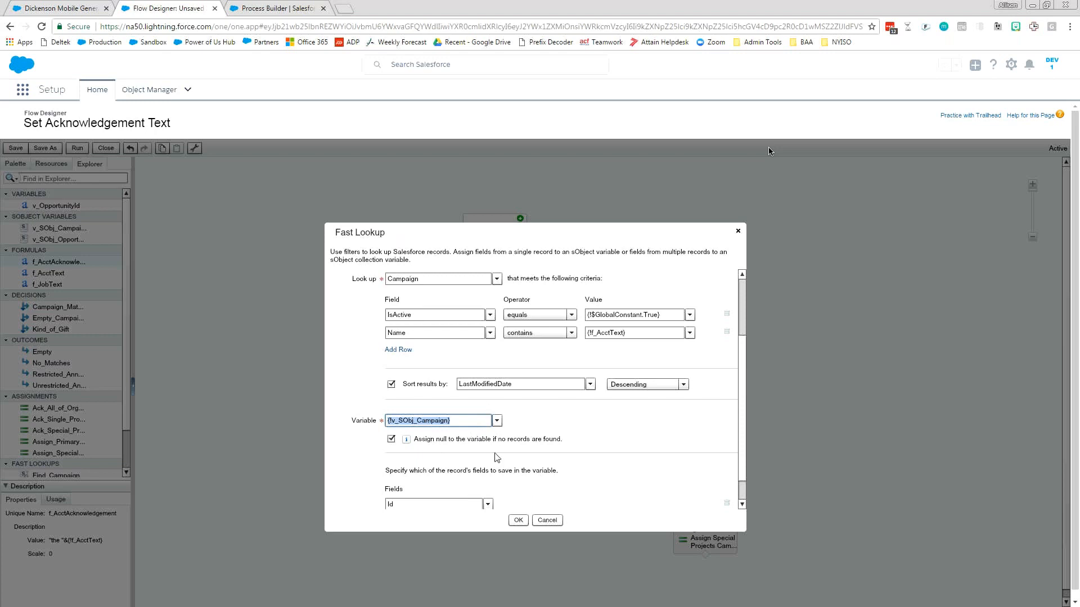
scroll(745, 397, down, 1)
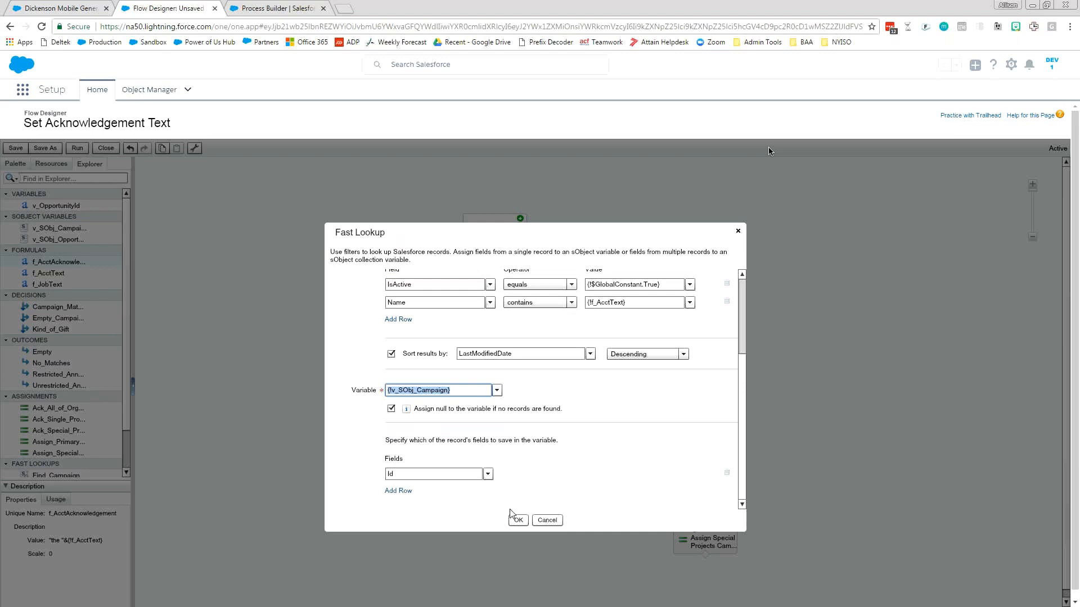
click(517, 522)
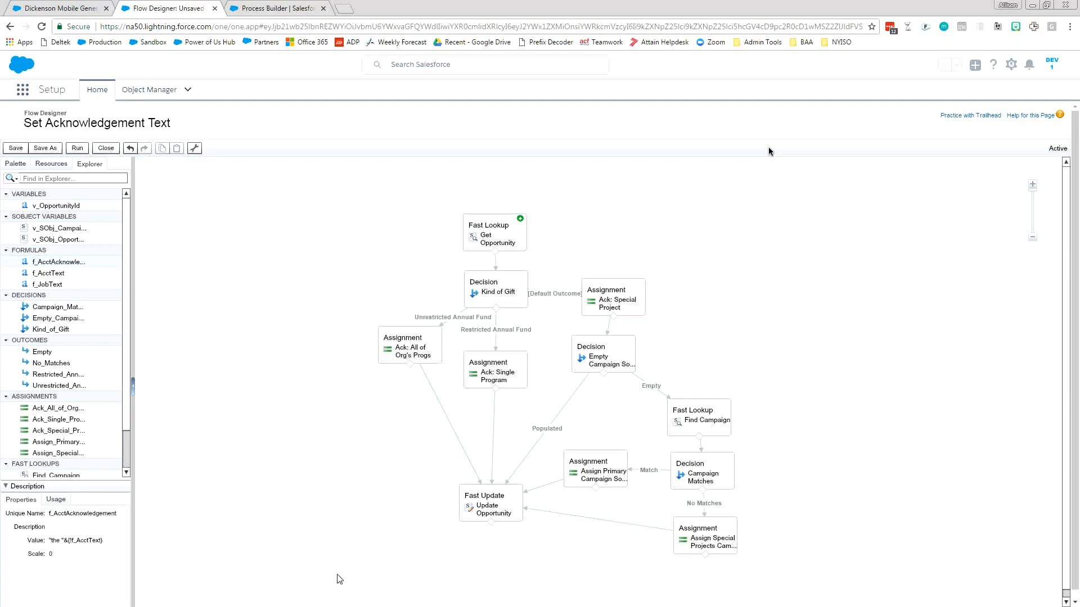
Open the f_AcctAcknowledgement formula, examine how it prefixes "the " to the f_AcctText value, and close it without changes.
click(51, 163)
click(21, 163)
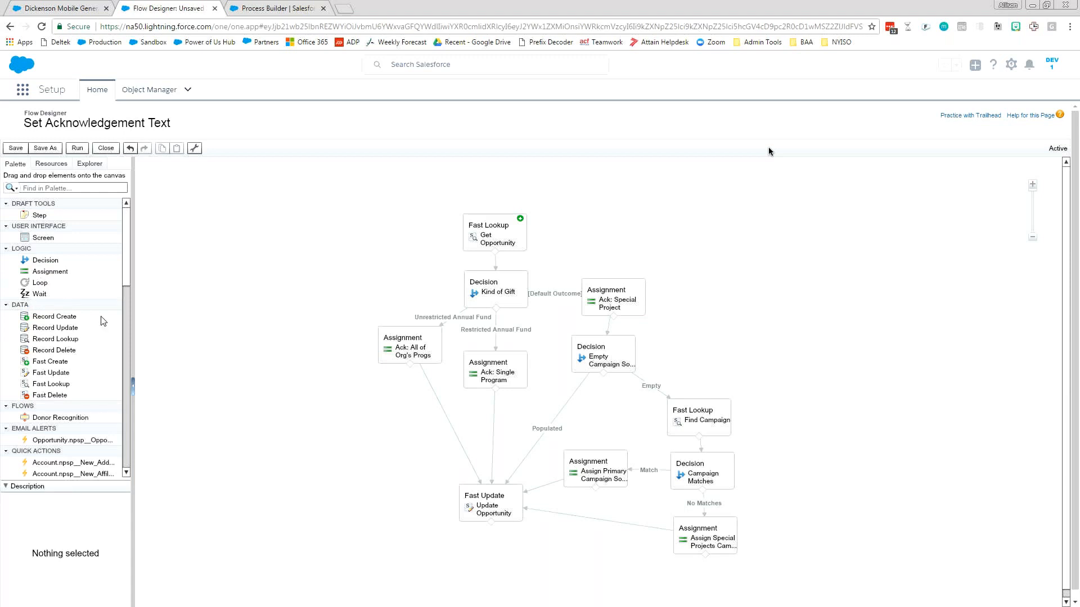
click(89, 163)
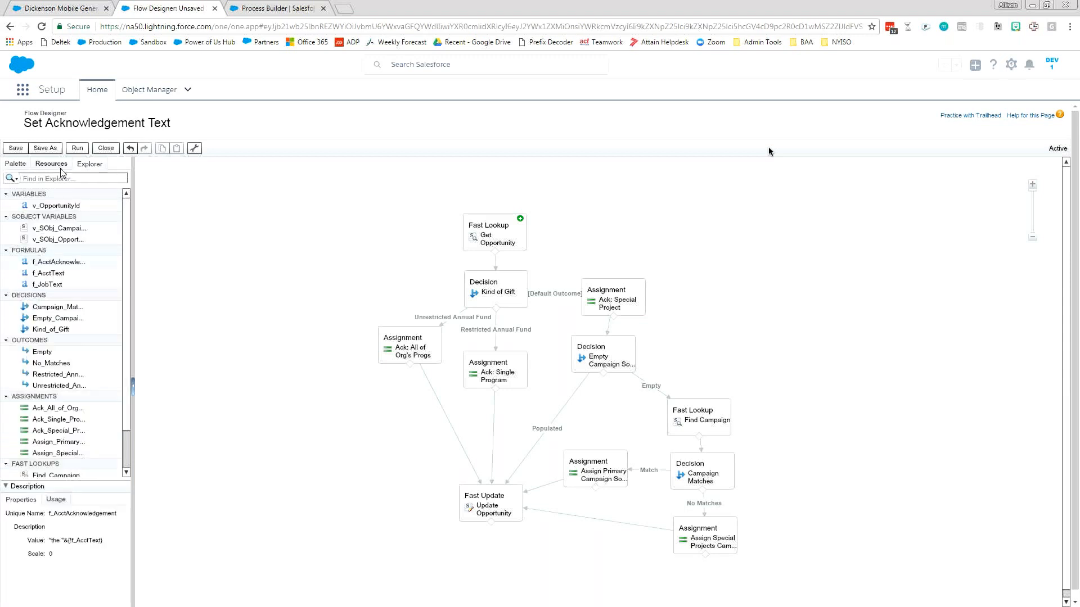
double_click(48, 262)
click(486, 421)
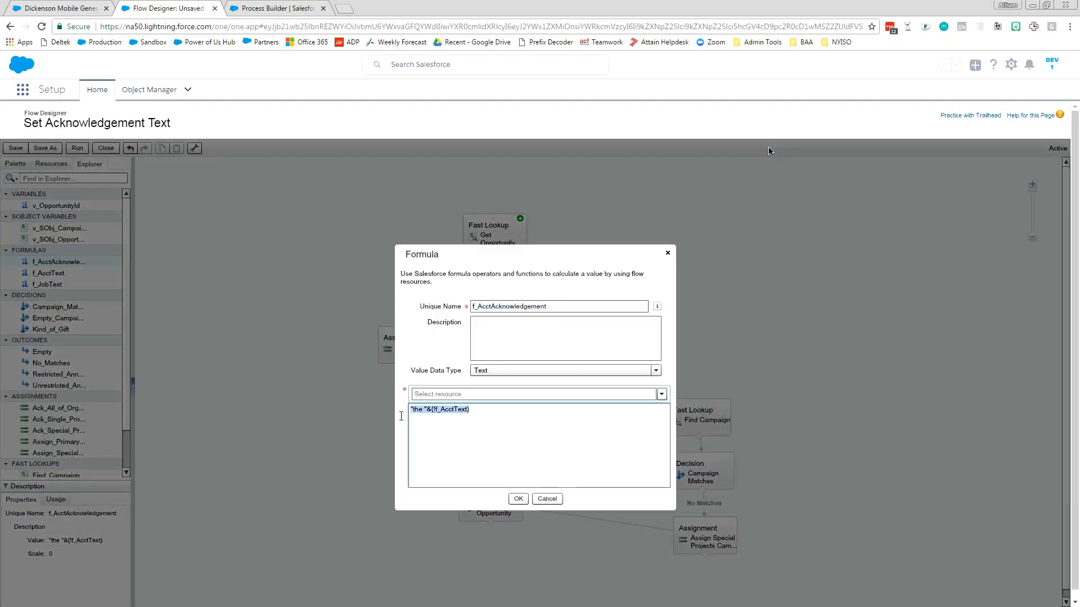
click(425, 411)
drag(412, 408, 427, 410)
click(488, 415)
click(546, 499)
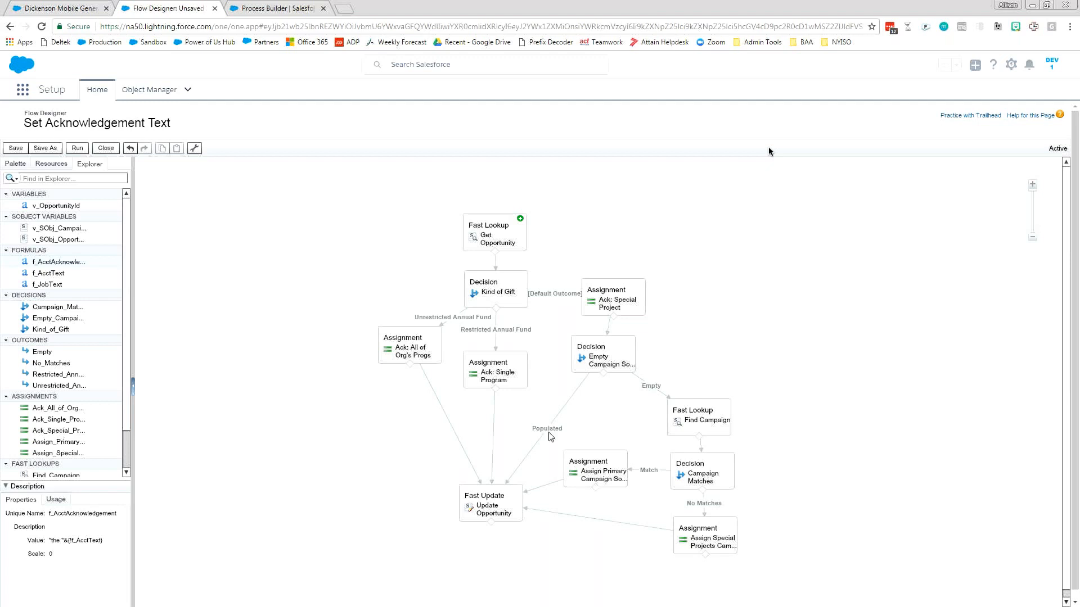
Try adding a Send Email static action to the flow canvas, look over its body and subject inputs, and cancel it.
scroll(124, 349, down, 2)
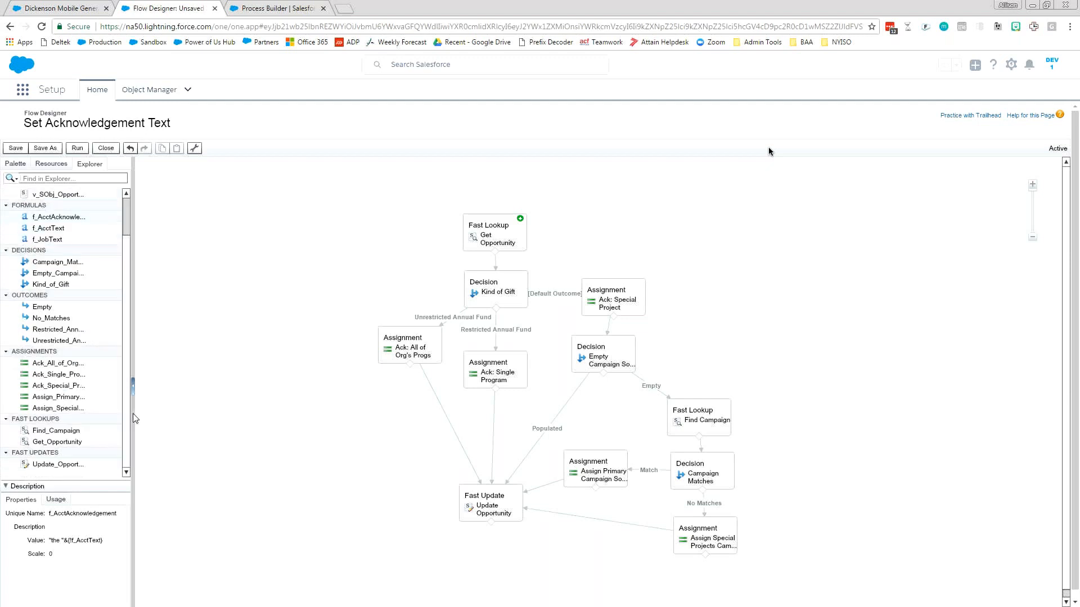
click(15, 163)
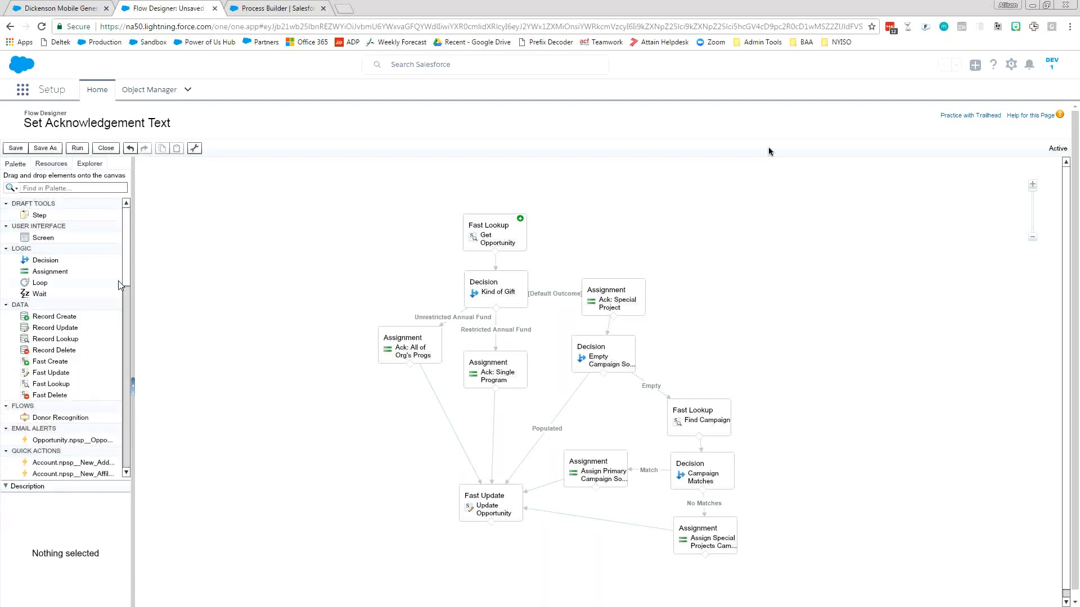
drag(126, 265, 127, 445)
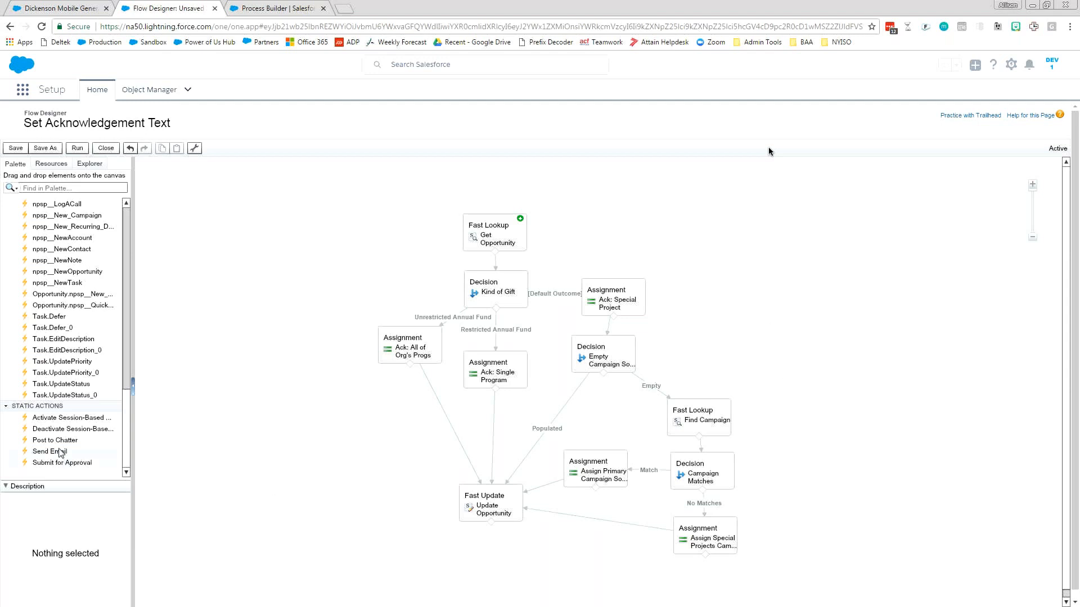
drag(60, 453, 341, 281)
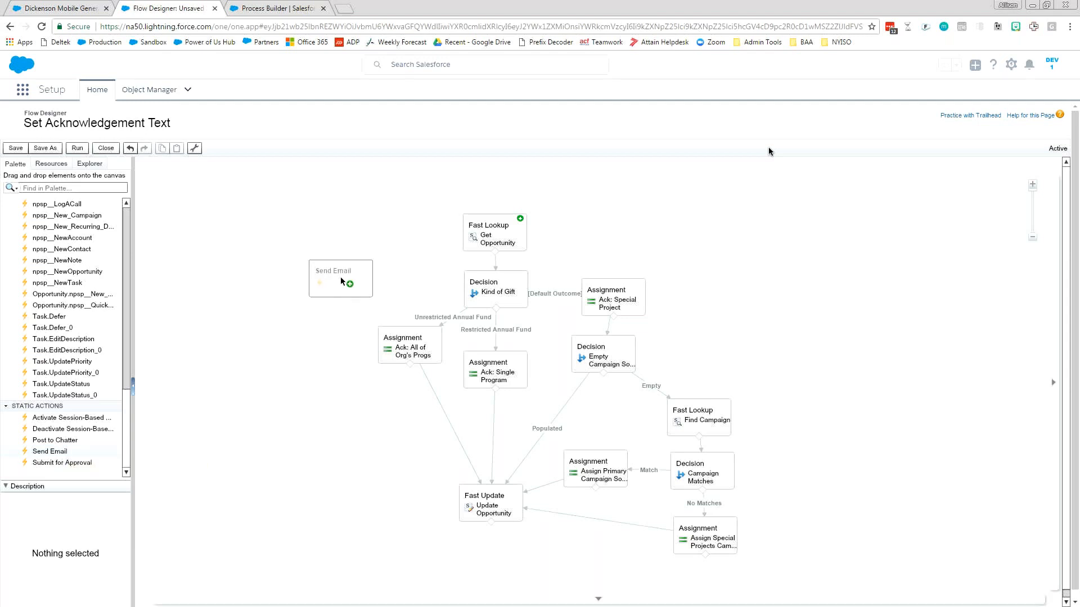
drag(341, 281, 341, 281)
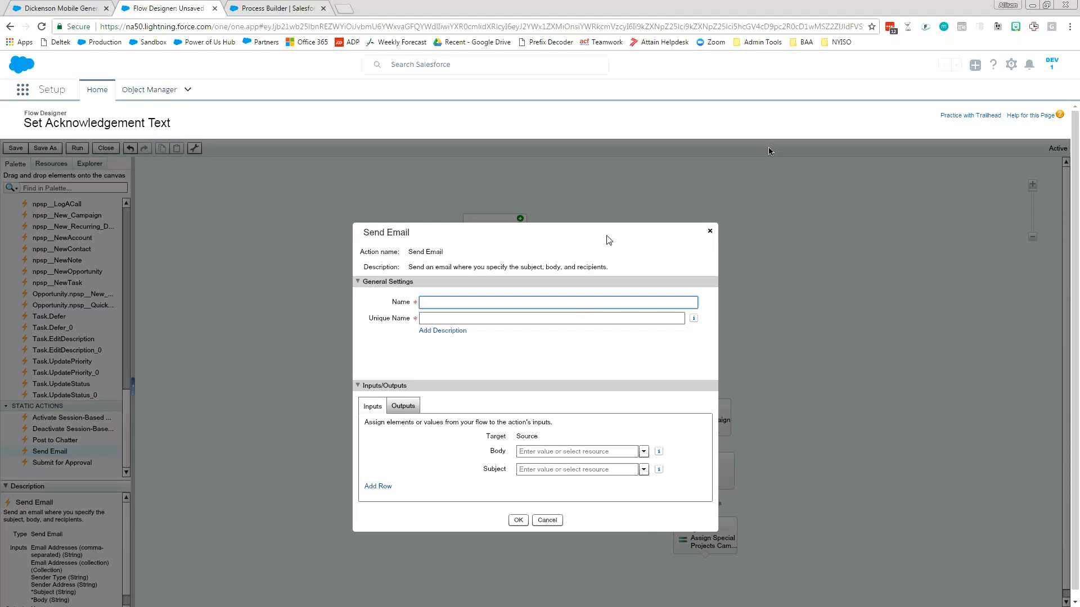
key(Escape)
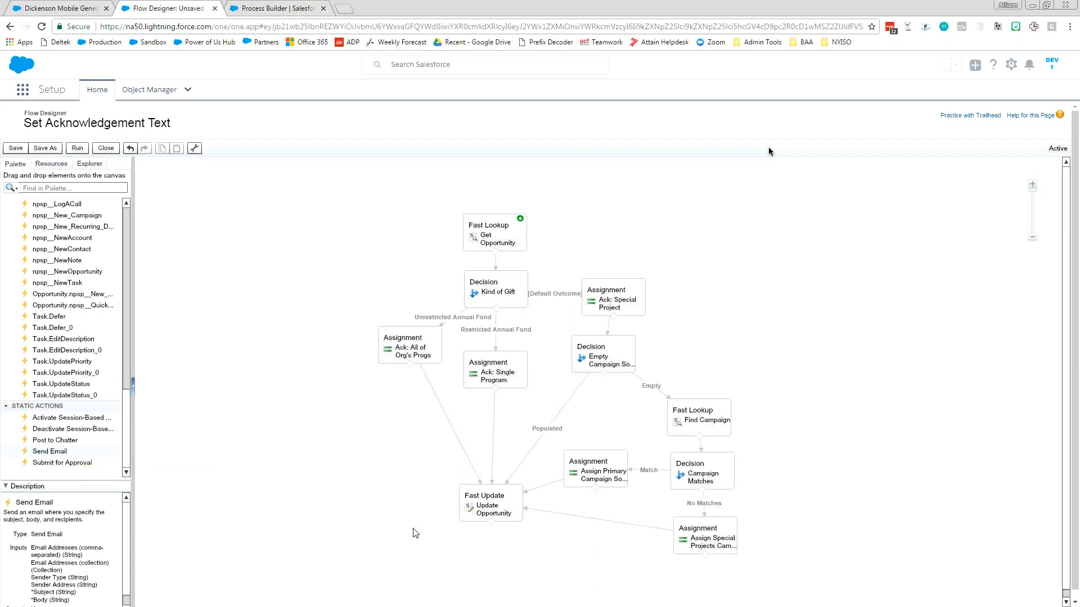
Try adding a Post to Chatter static action below the Update Opportunity element with the message "The ackn", and cancel it.
mouse_move(434, 339)
mouse_move(608, 308)
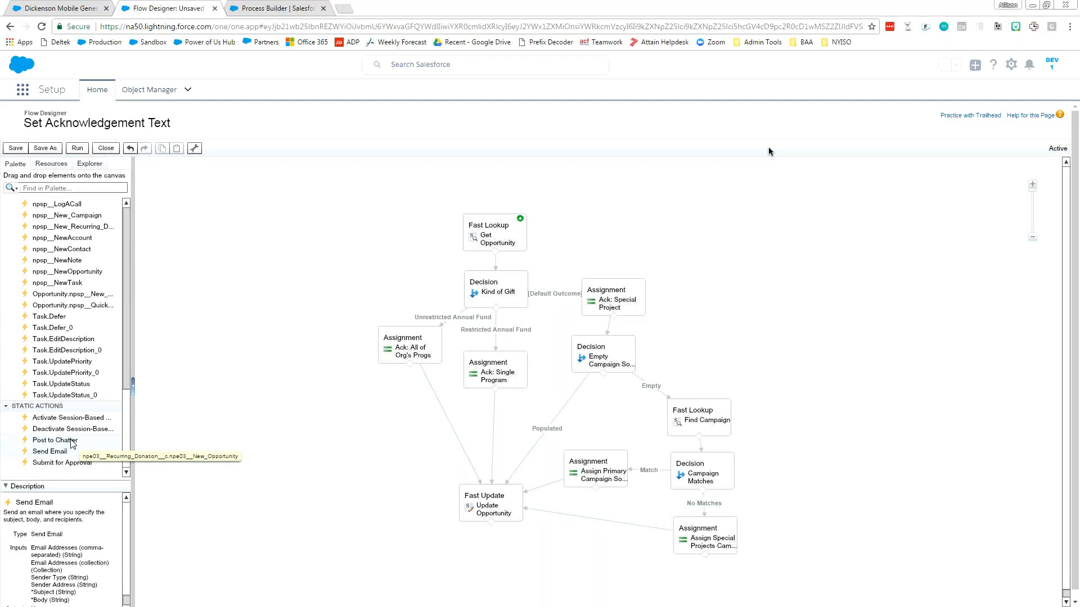
drag(71, 441, 391, 477)
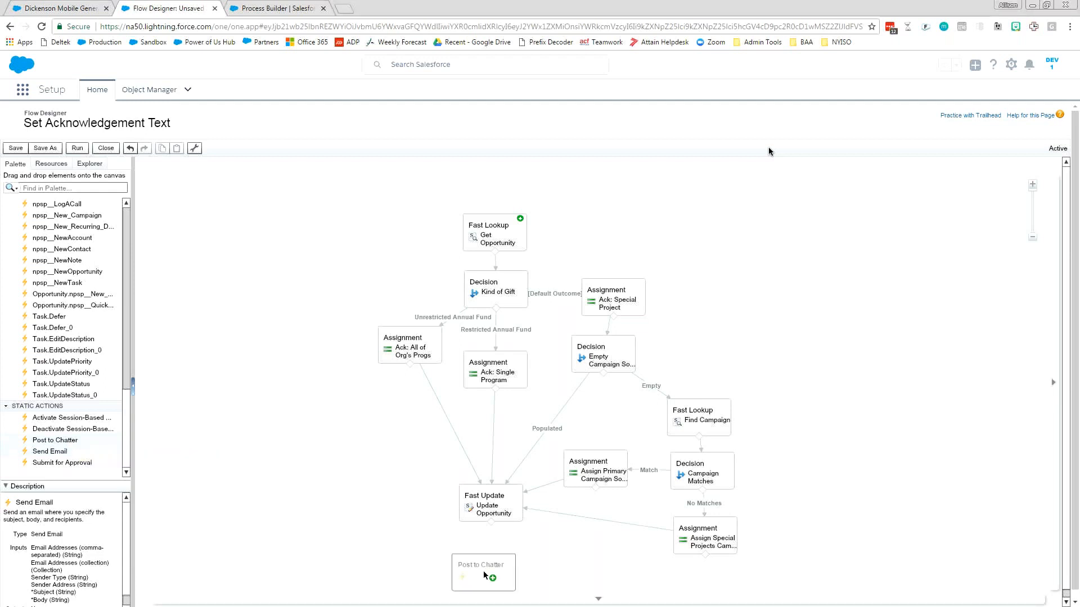
drag(484, 571, 483, 571)
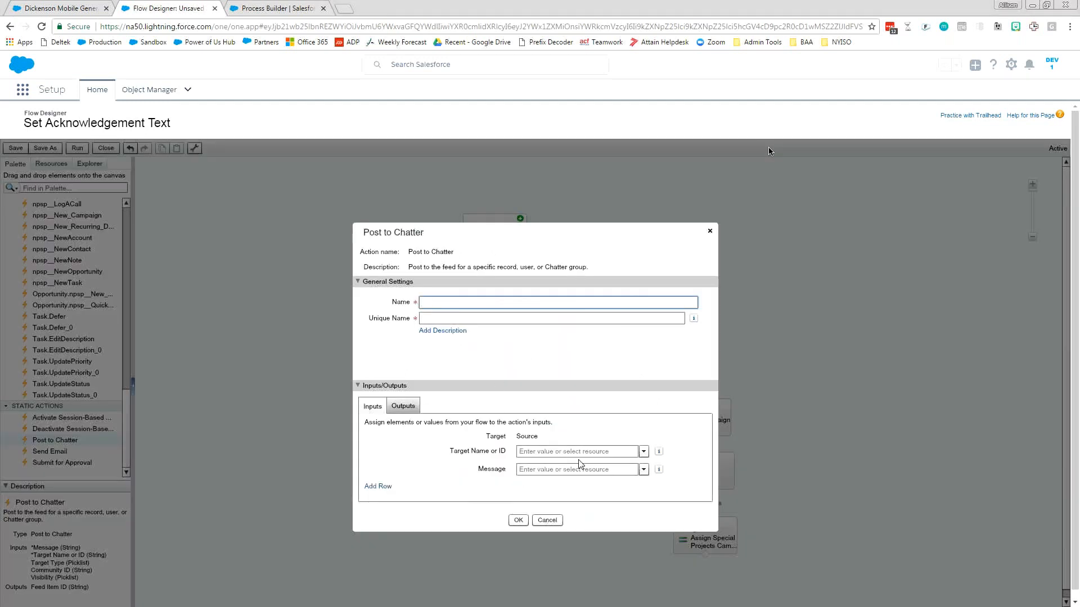
click(560, 471)
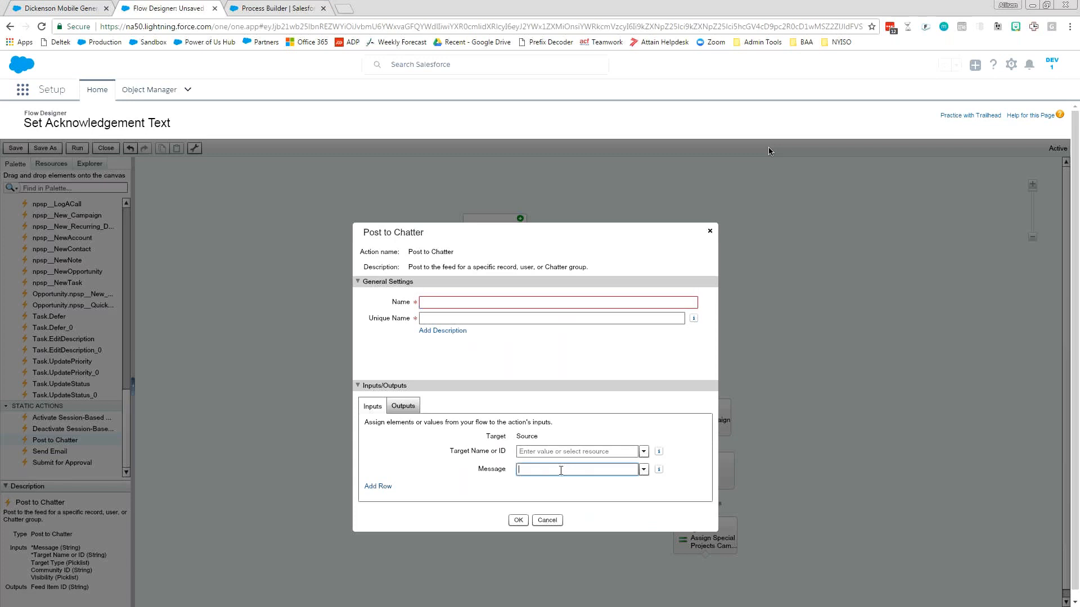
text(The ackn)
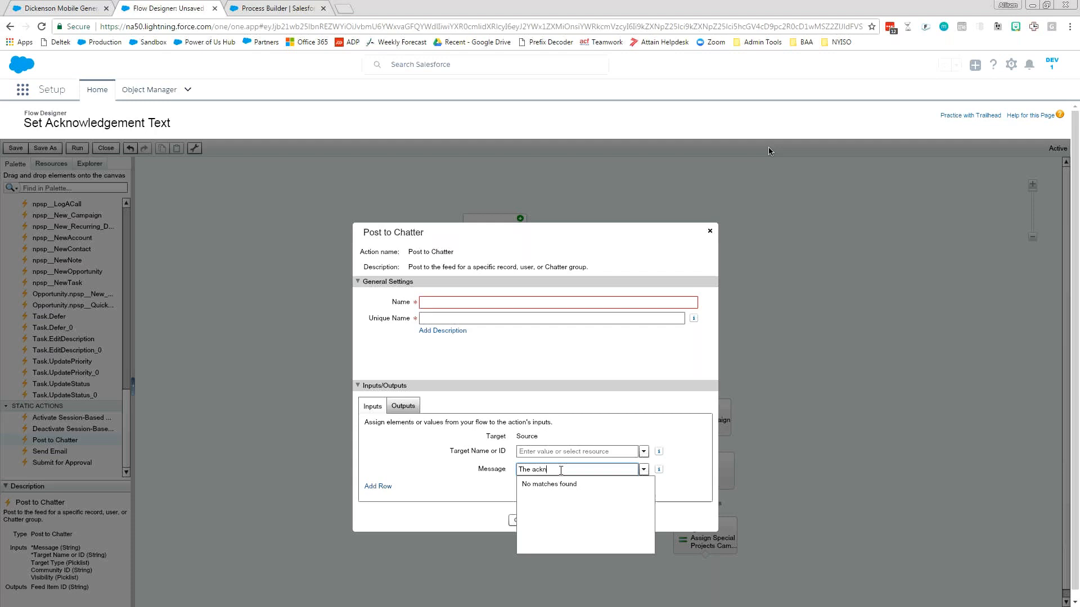
click(431, 474)
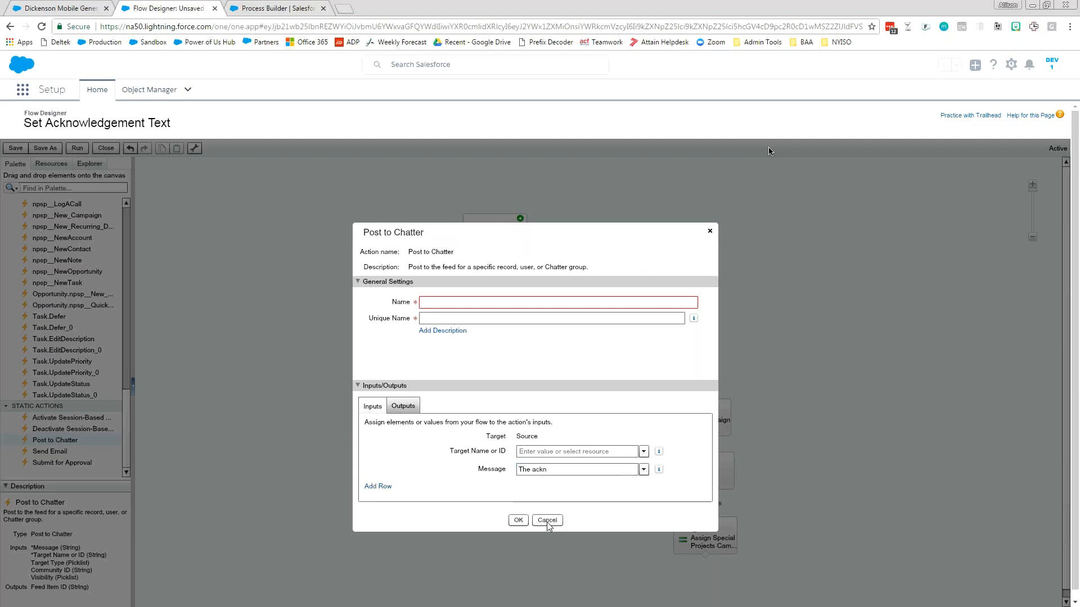
click(546, 520)
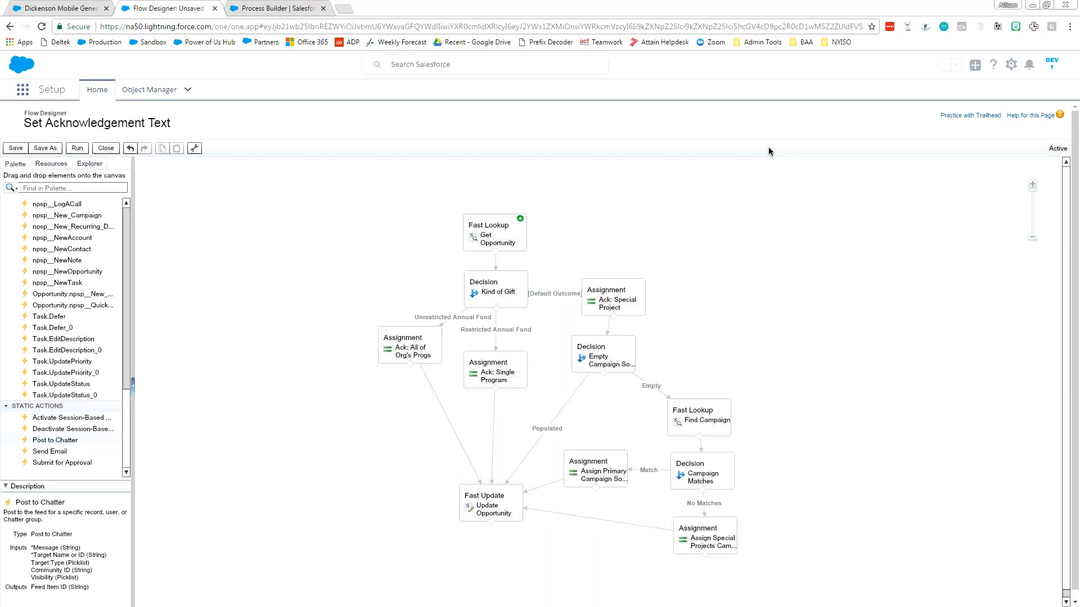
Switch to Process Builder and clone the Launch Set Acknowledgement Text process to get an editable copy.
click(275, 9)
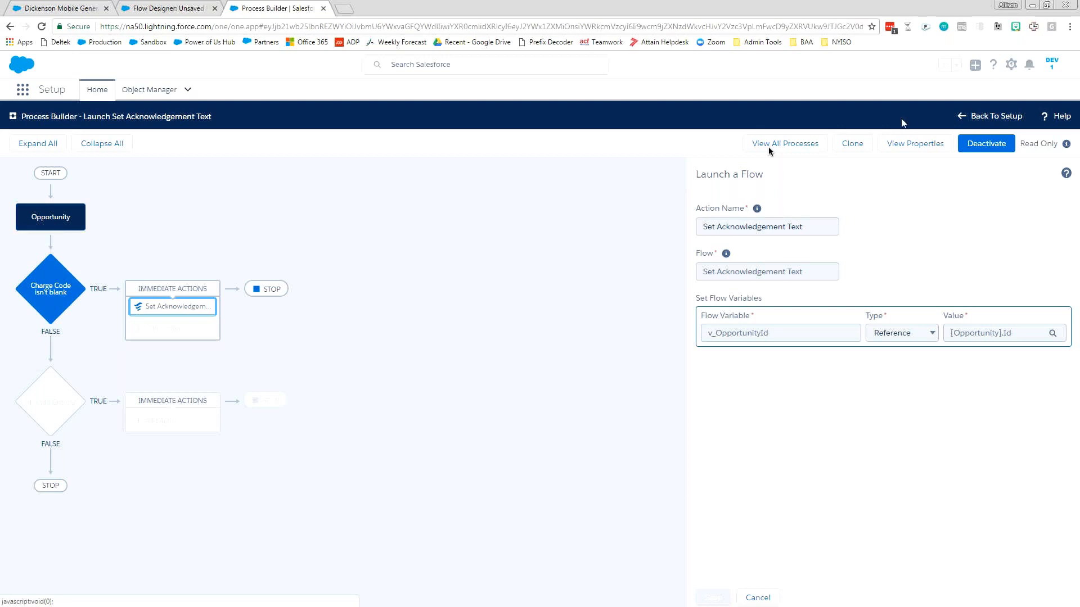
click(854, 150)
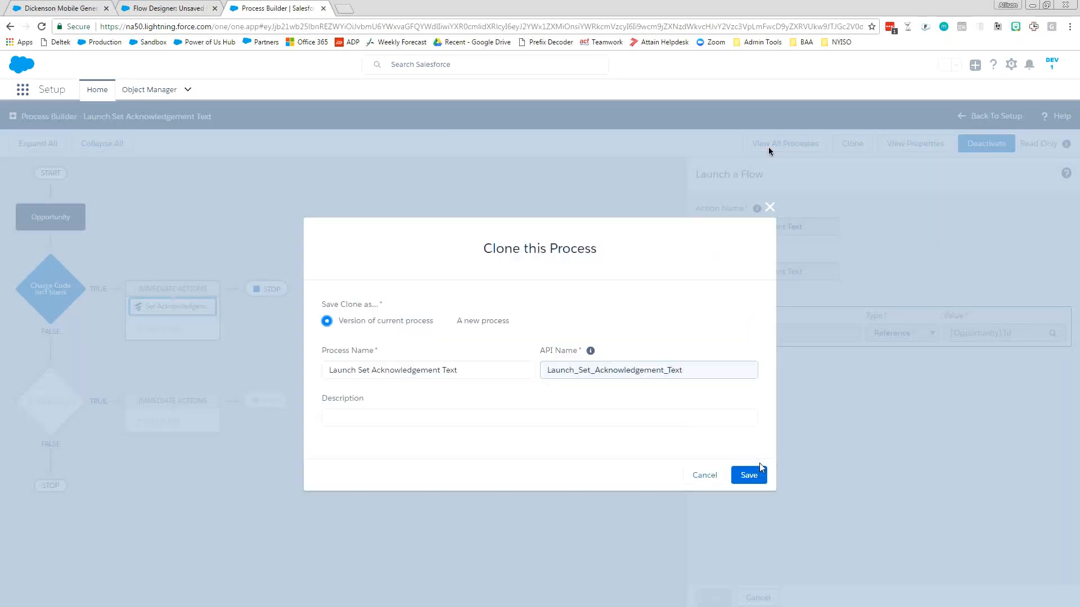
click(760, 468)
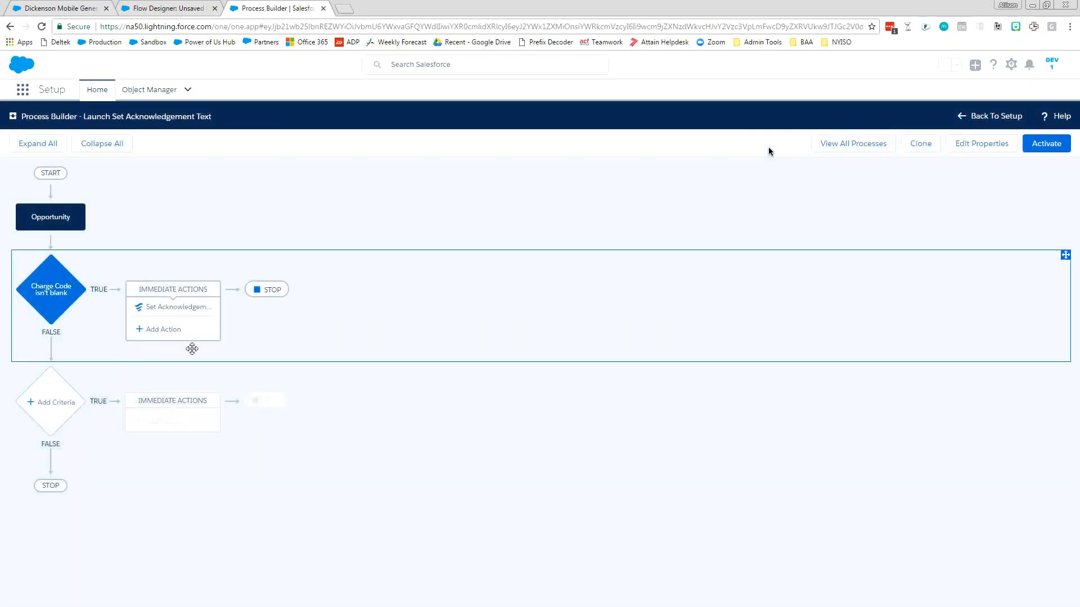
Examine the process's Opportunity start settings with the advanced recursion option, and the Charge Code isn't blank criteria.
click(59, 223)
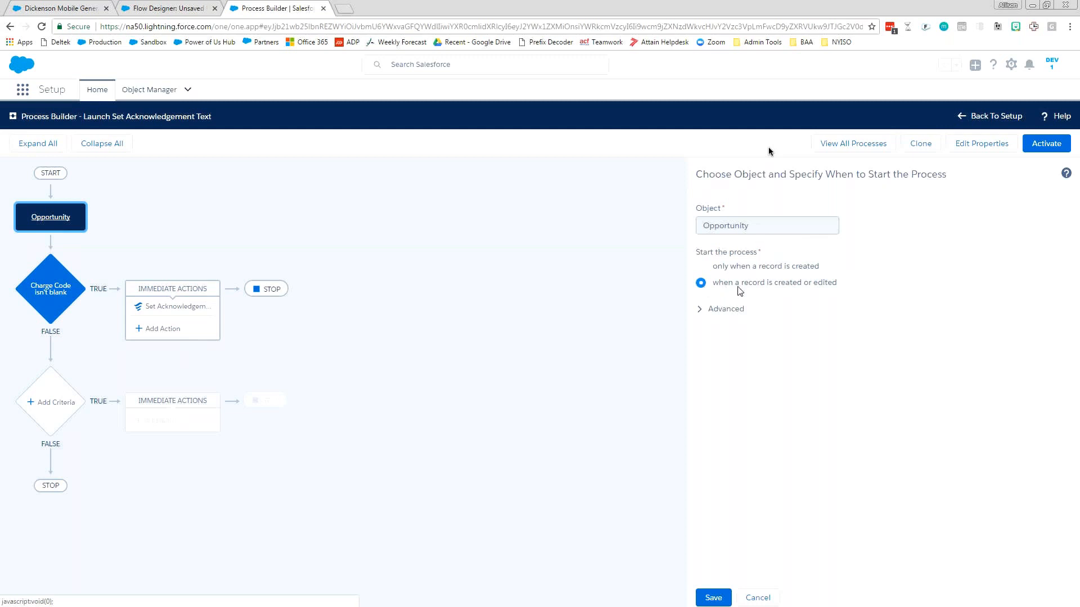
click(692, 308)
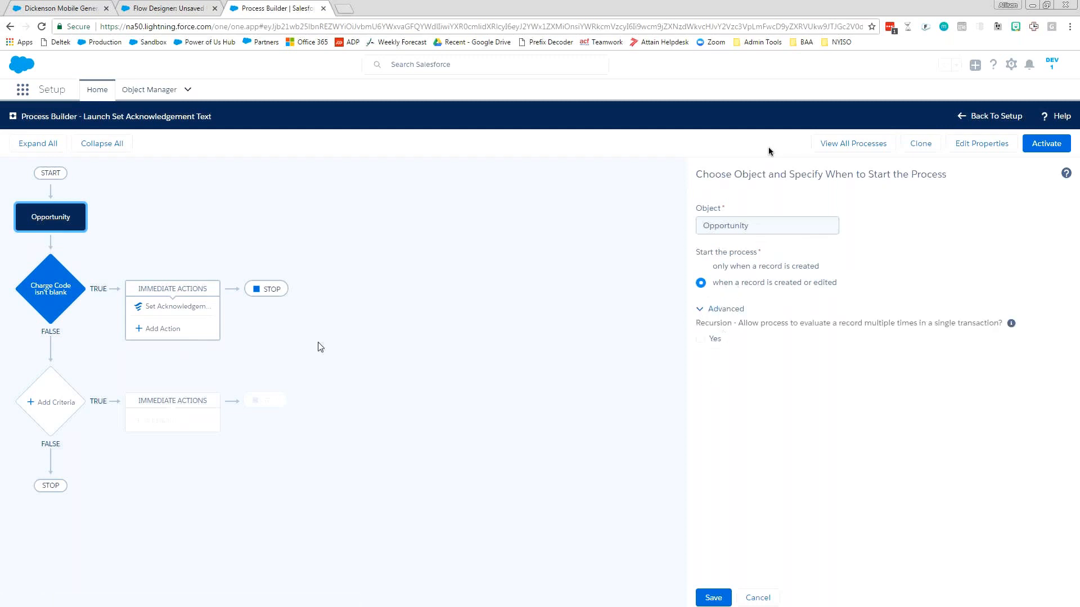
click(48, 298)
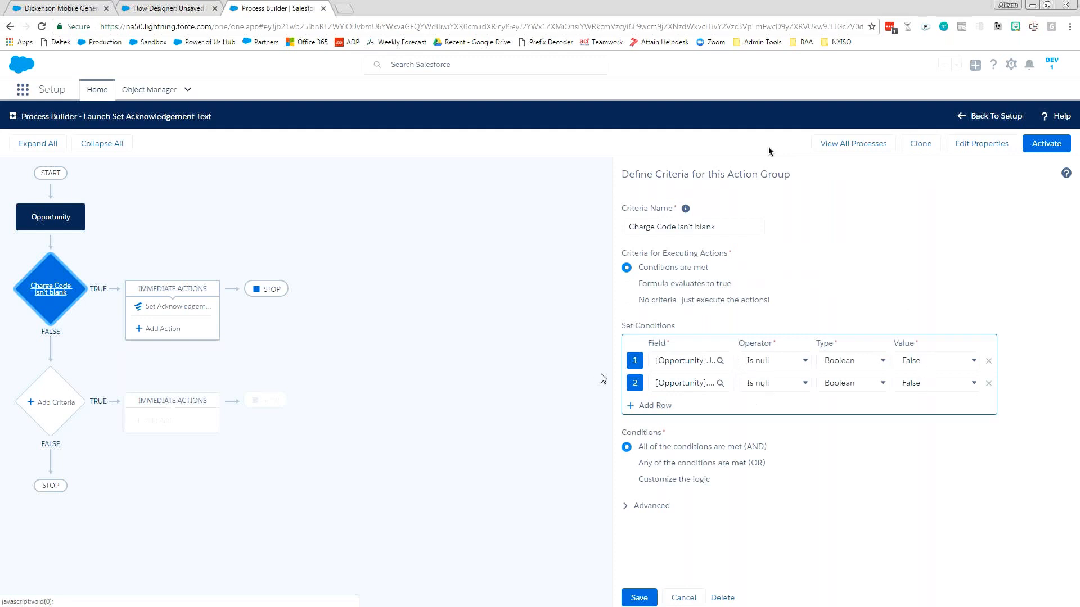
Delete the Set Acknowledgement Text action from the immediate actions of the Charge Code isn't blank criteria.
click(175, 308)
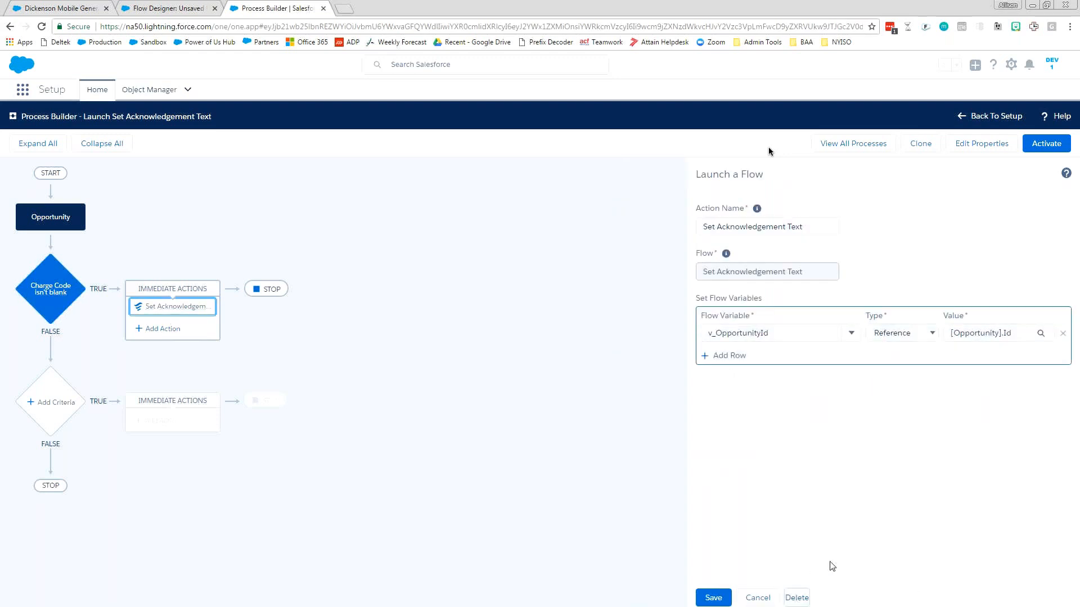
click(797, 598)
click(679, 411)
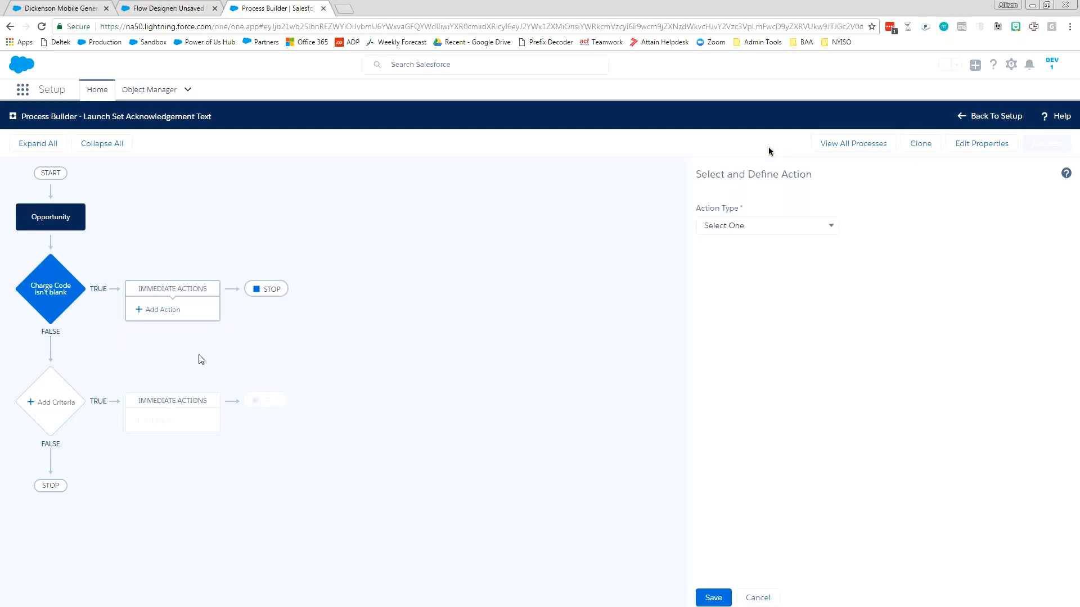
Define a Flows action named "set ack text" that launches the Set Acknowledgement Text flow.
click(720, 228)
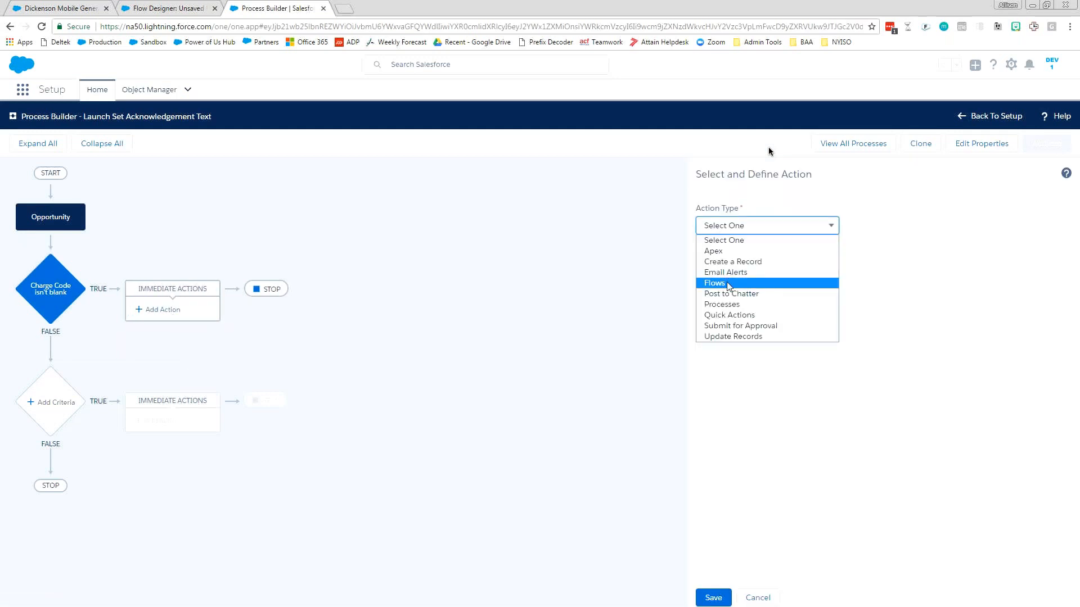
click(726, 283)
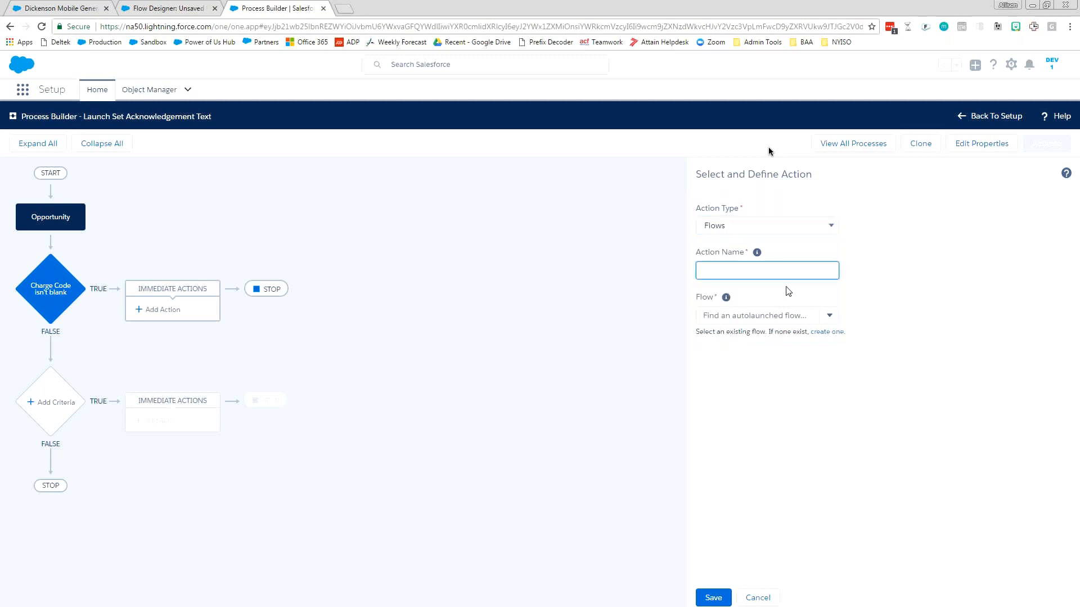
text(set ack text)
click(792, 315)
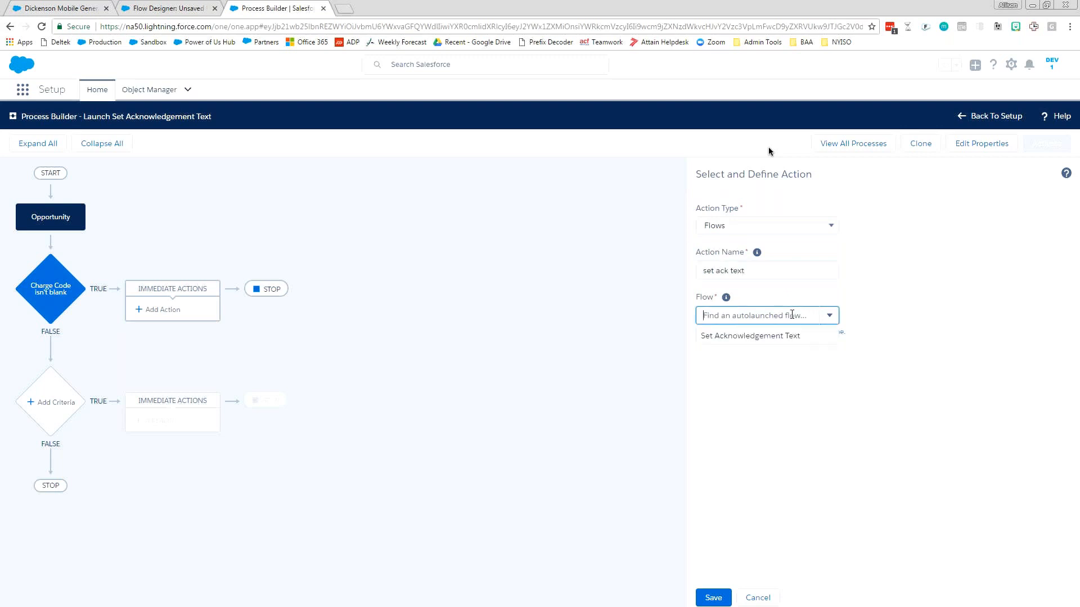
click(760, 336)
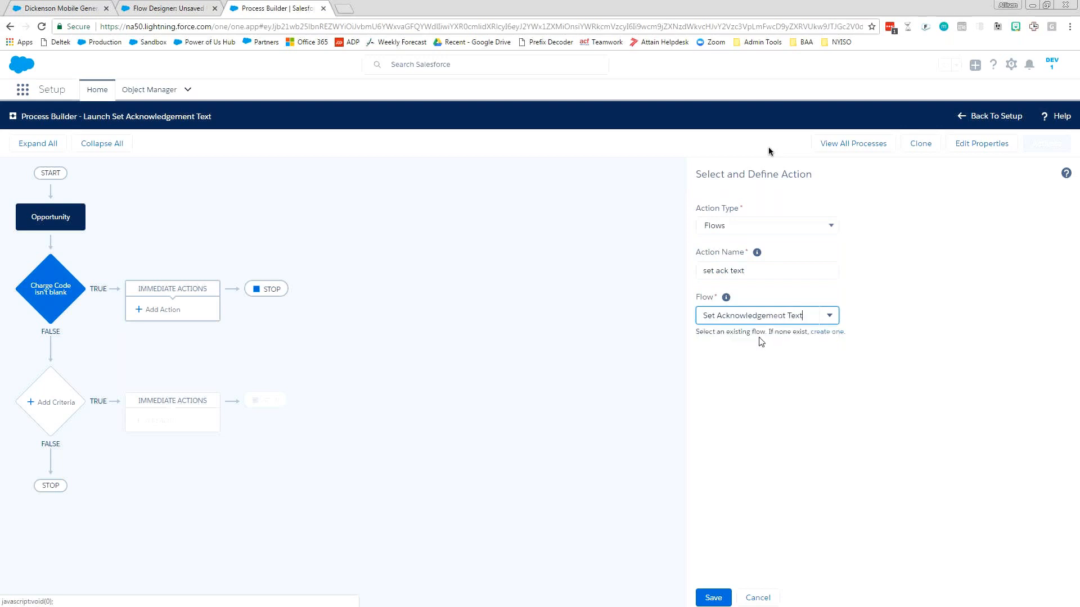
Close the Set Acknowledgement Text flow in the Flow Designer, then return to the process action and reselect that flow.
click(150, 13)
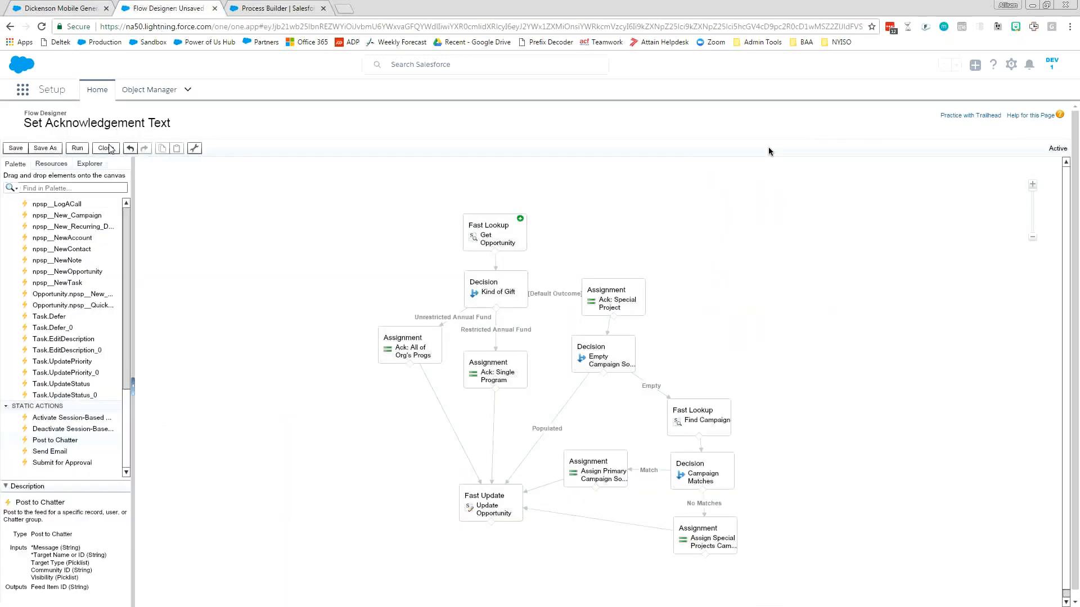
click(107, 149)
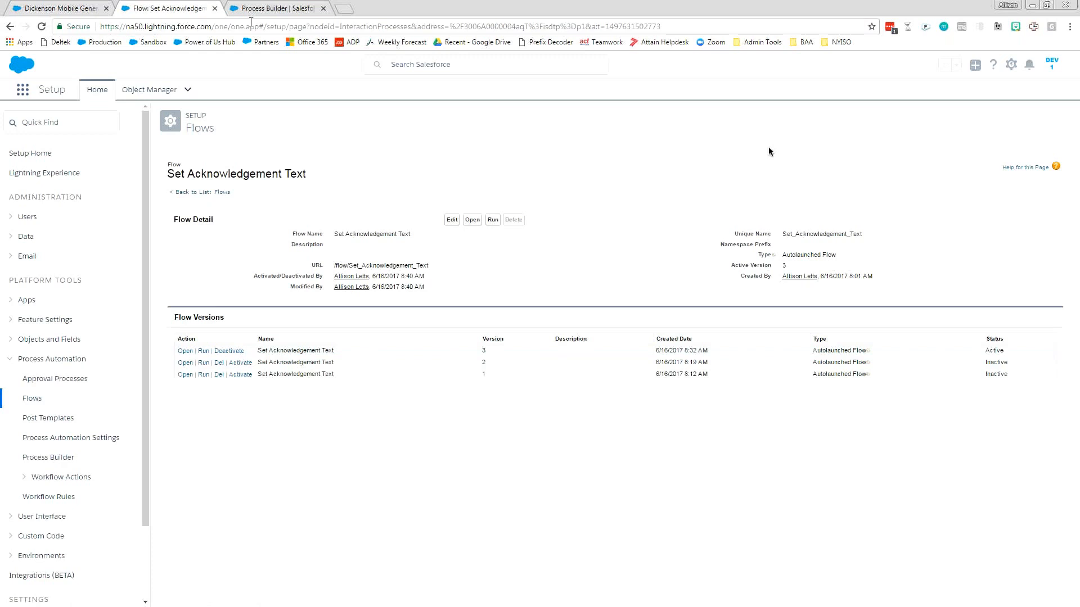
click(266, 9)
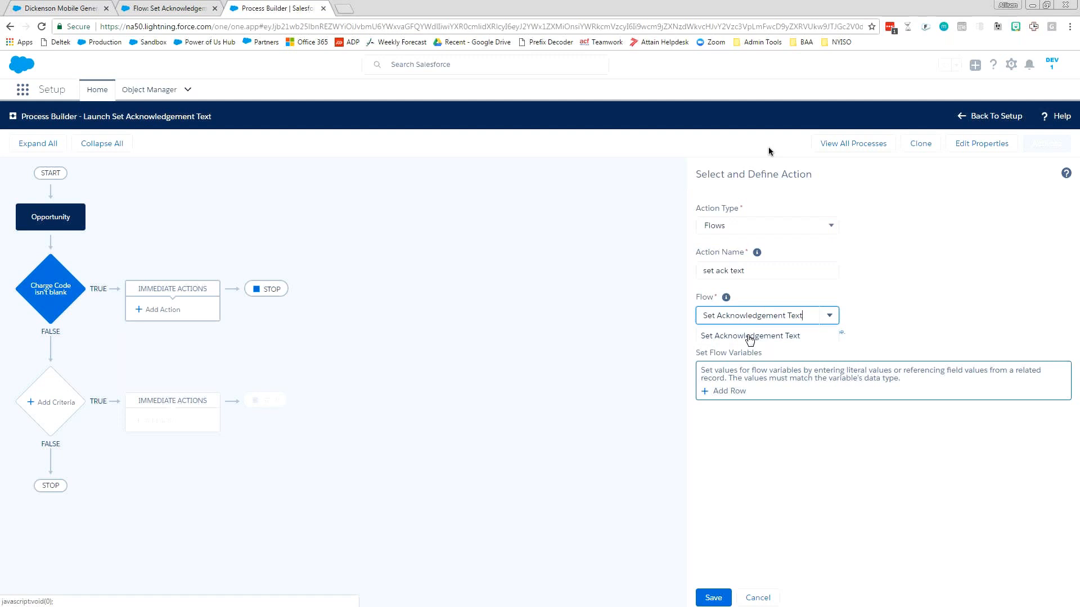
click(749, 336)
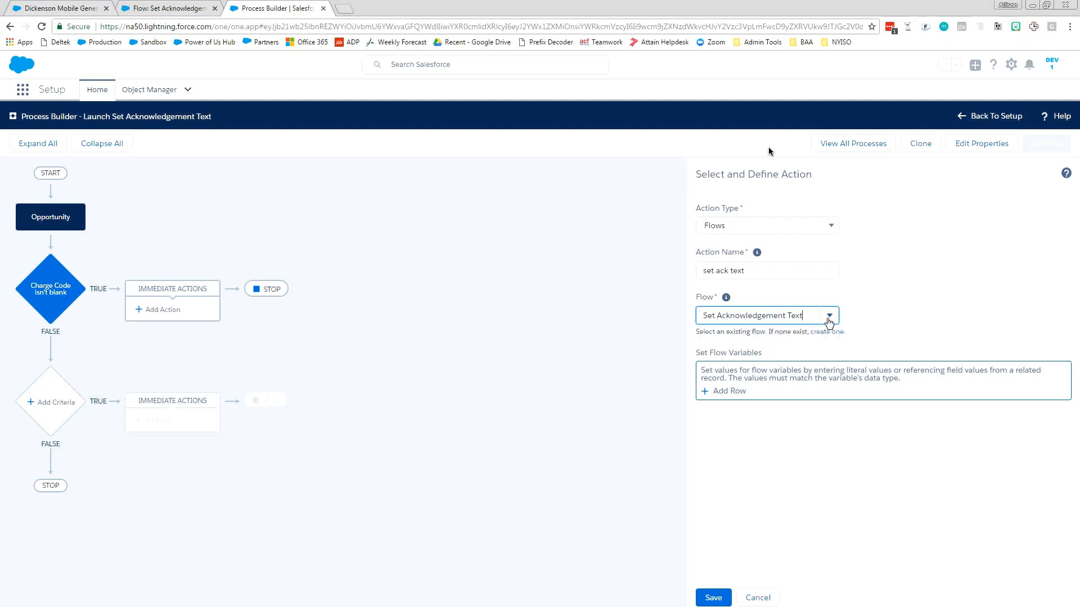
Add a flow variable row for v_OpportunityId and set its type to Reference.
click(729, 392)
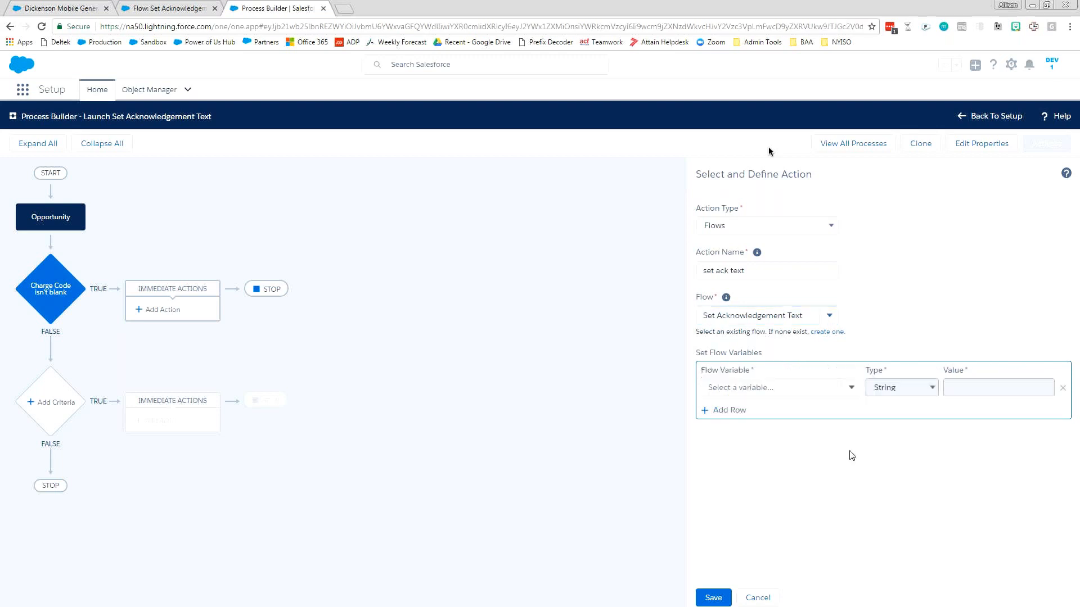
click(848, 388)
click(148, 10)
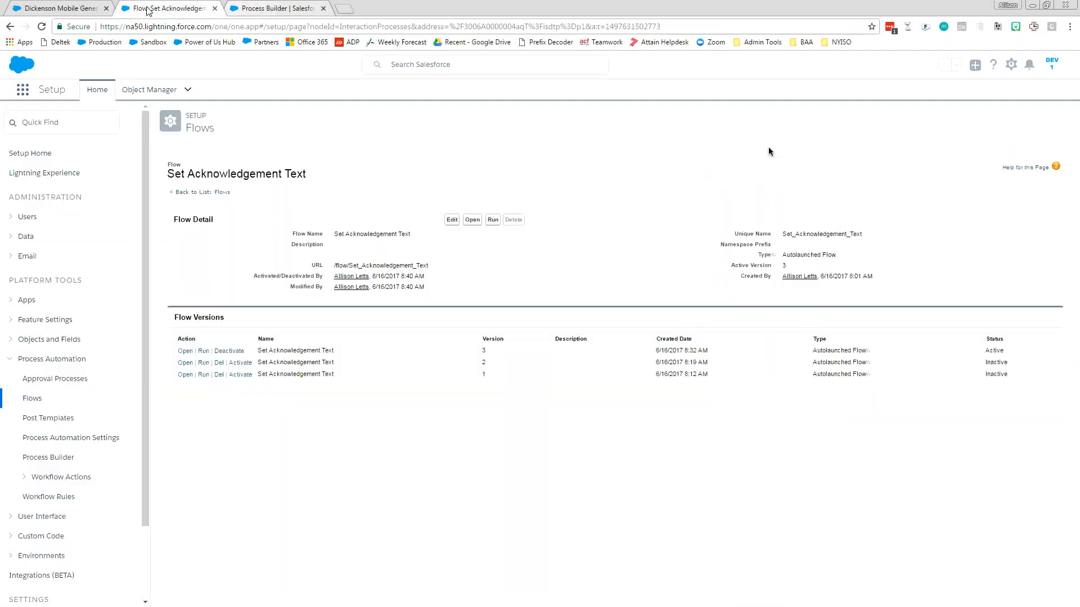
click(299, 10)
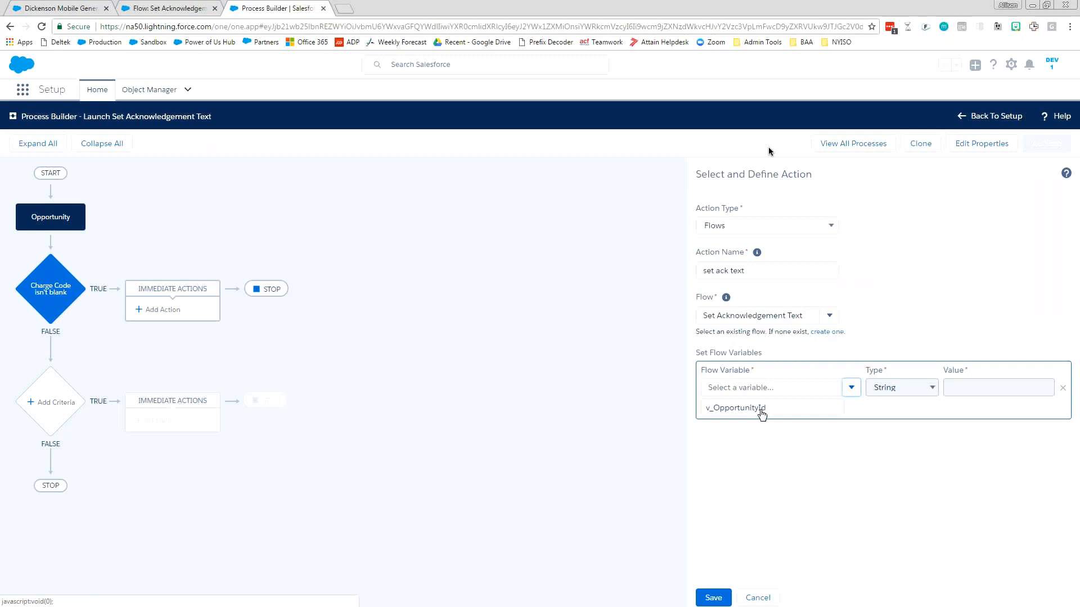
click(768, 409)
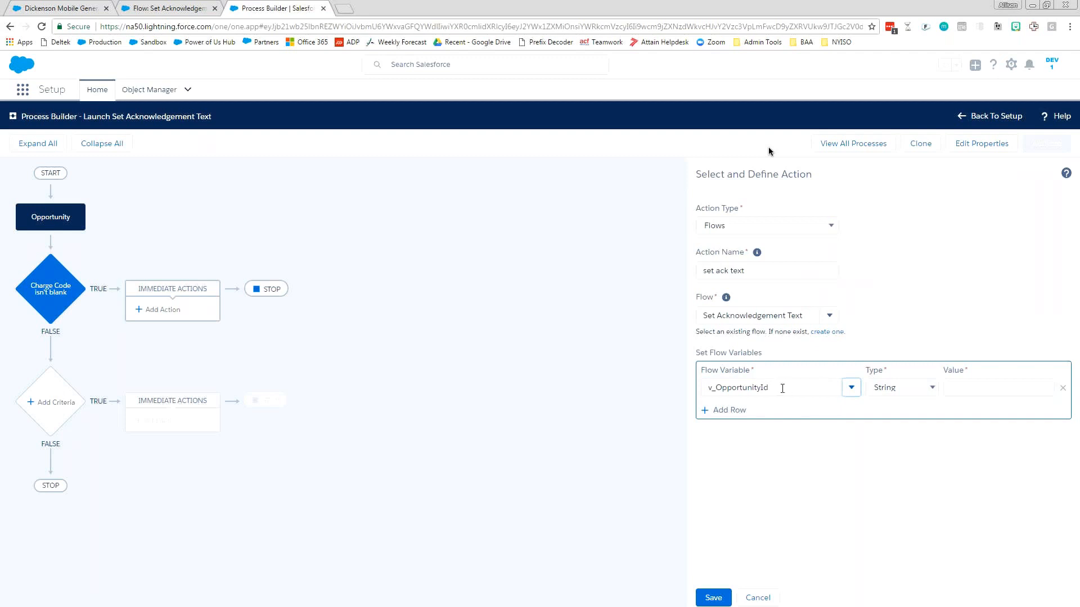
click(775, 388)
click(899, 387)
click(903, 412)
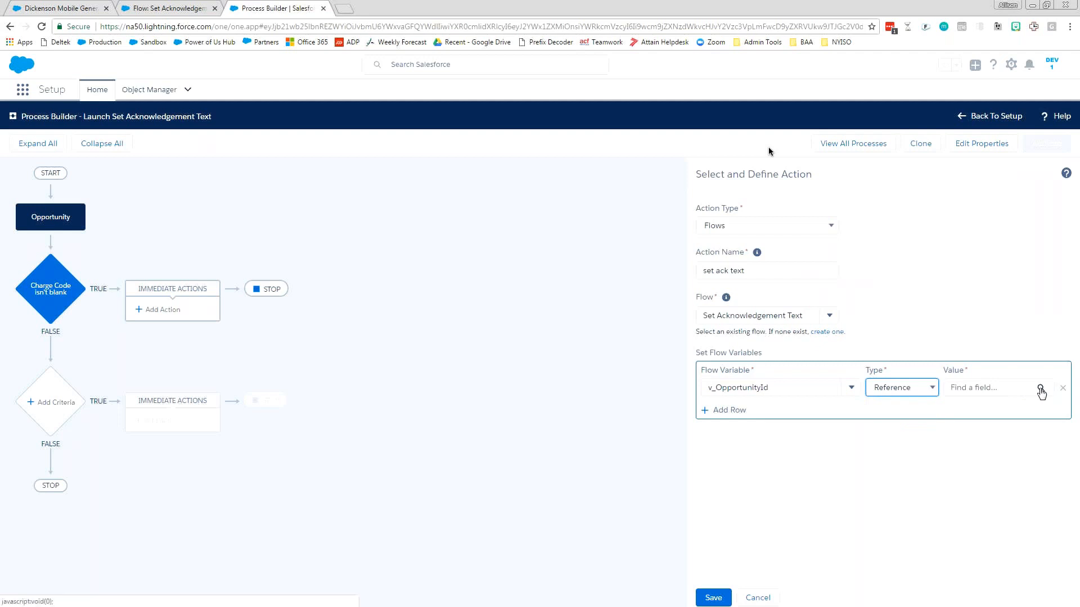
Set the v_OpportunityId value to the Opportunity's Opportunity ID field and save the action.
click(1040, 389)
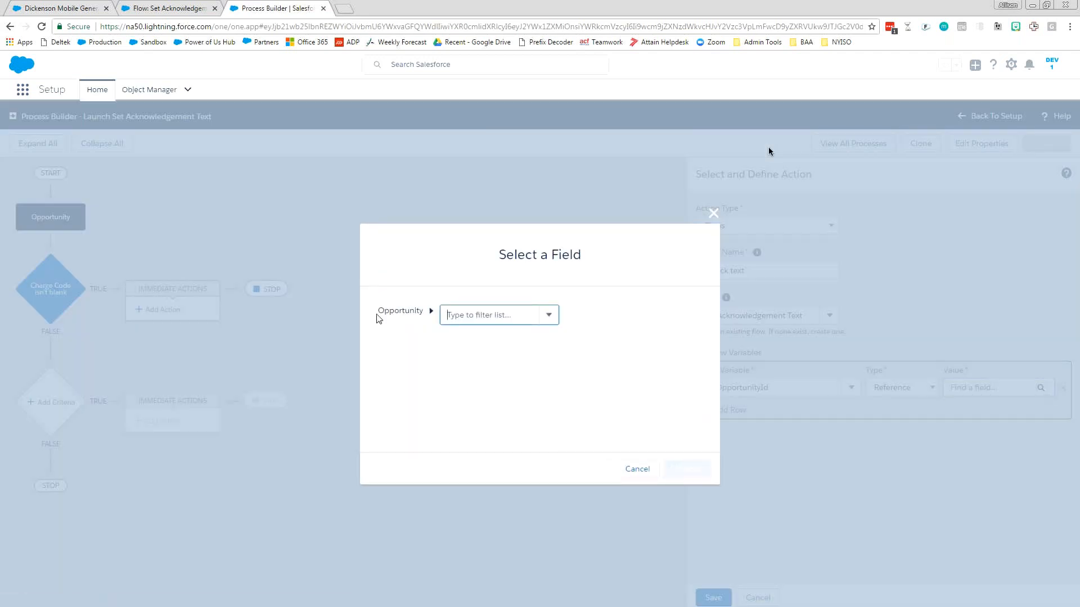
click(485, 315)
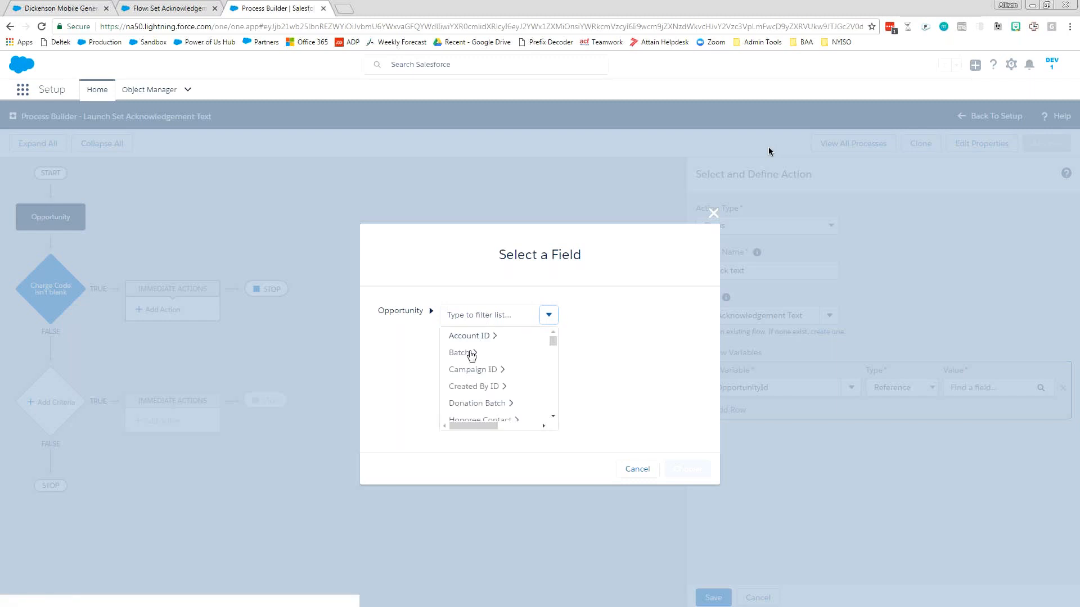
text(id)
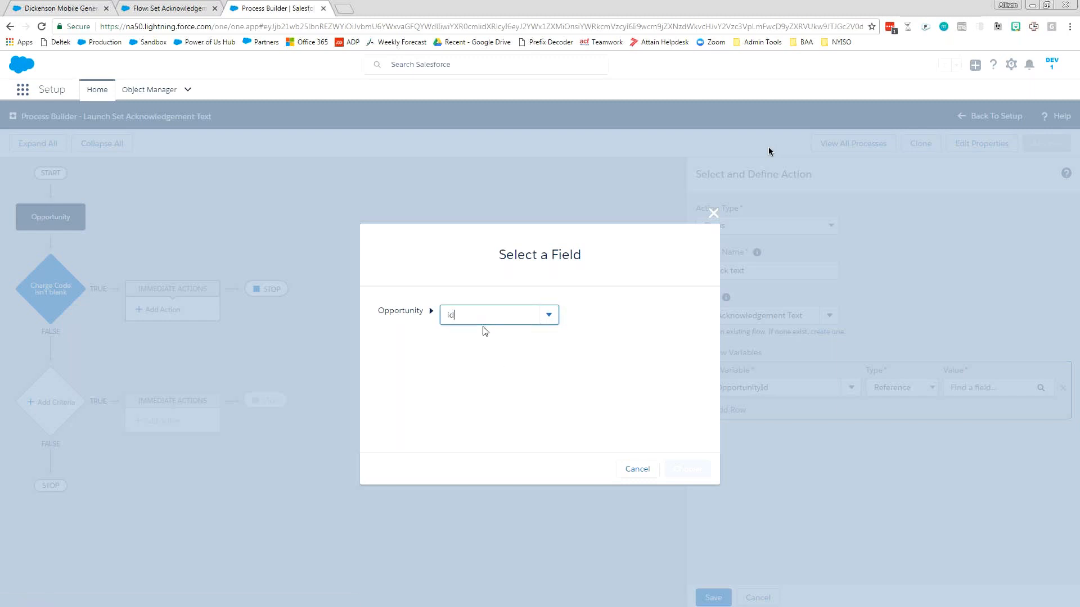
scroll(476, 386, down, 2)
scroll(476, 386, up, 1)
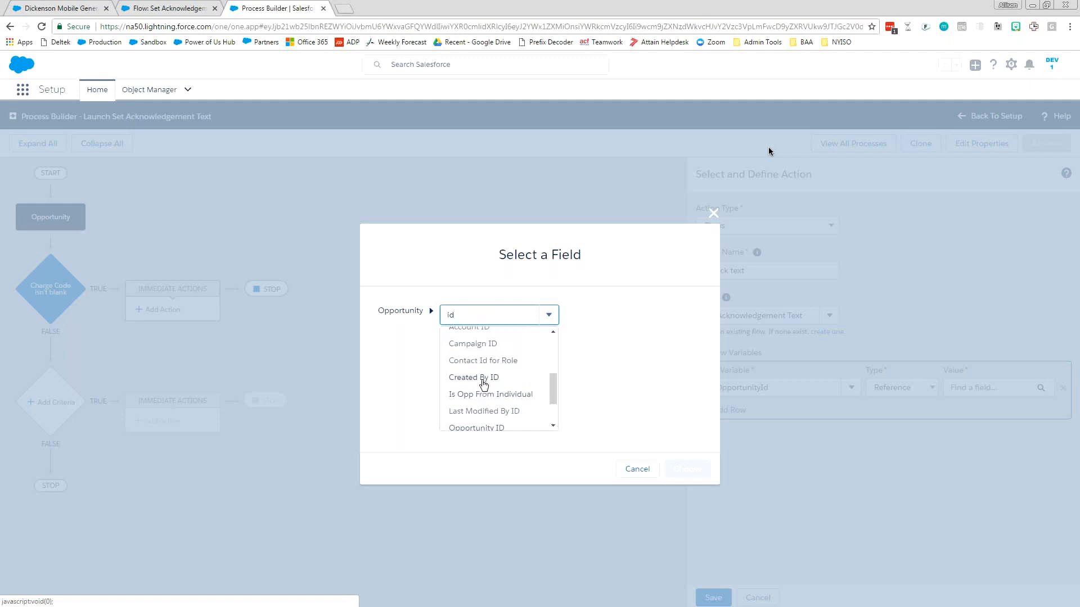
scroll(483, 384, down, 2)
click(525, 370)
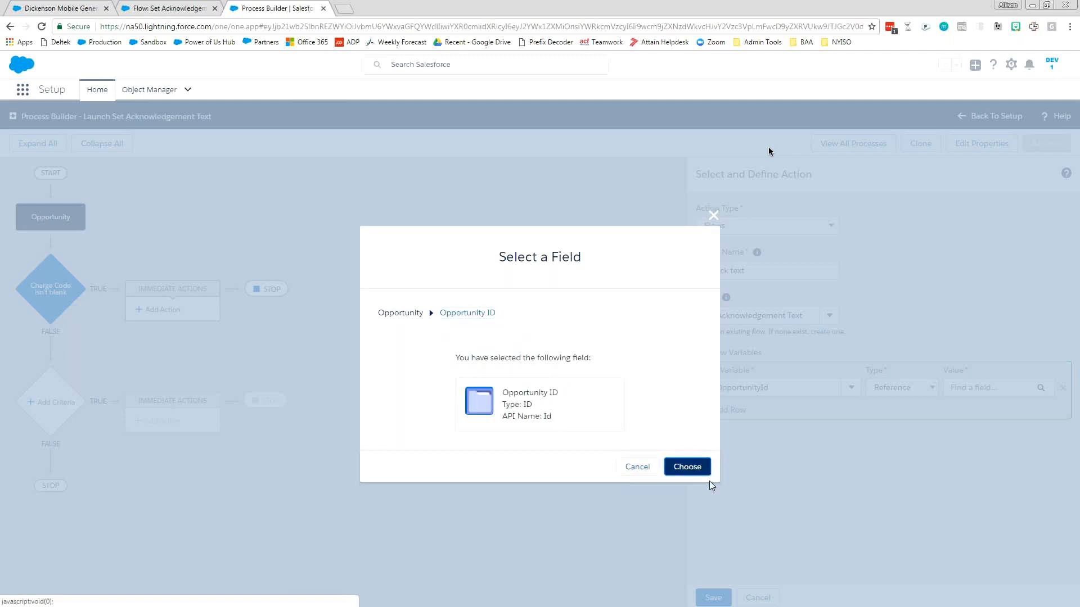
click(707, 474)
click(713, 598)
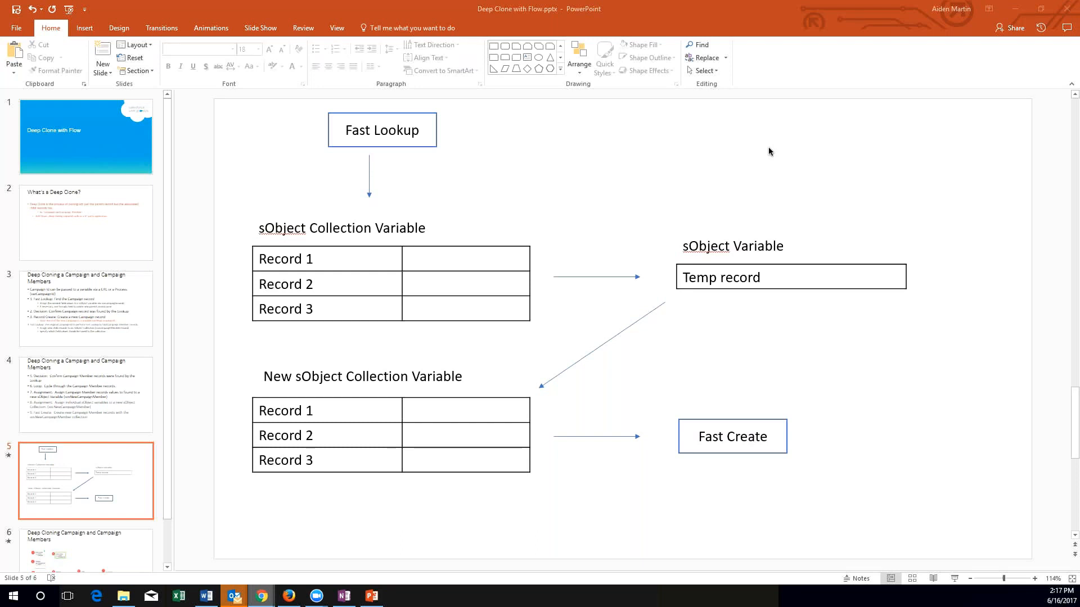
drag(768, 146, 523, 155)
double_click(523, 156)
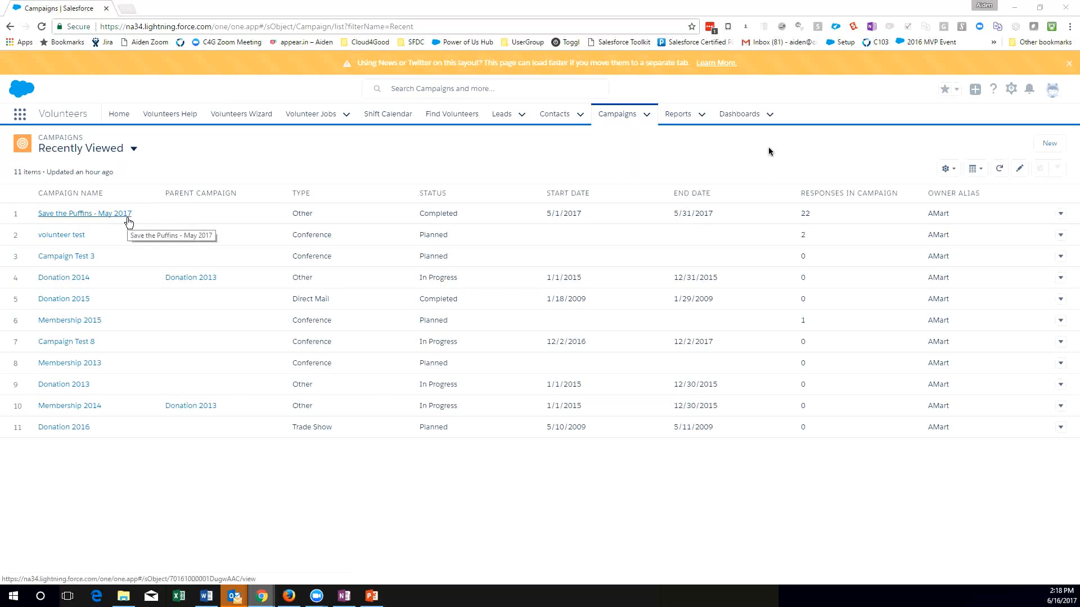
Open the Save the Puffins - May 2017 campaign and run Deep Clone on it.
click(121, 216)
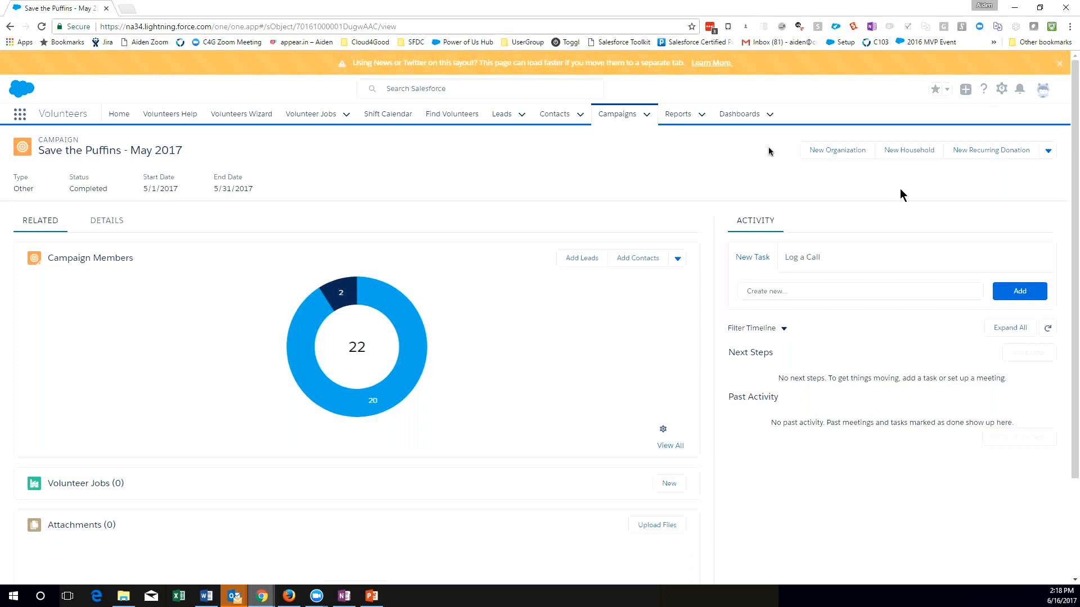
click(1049, 151)
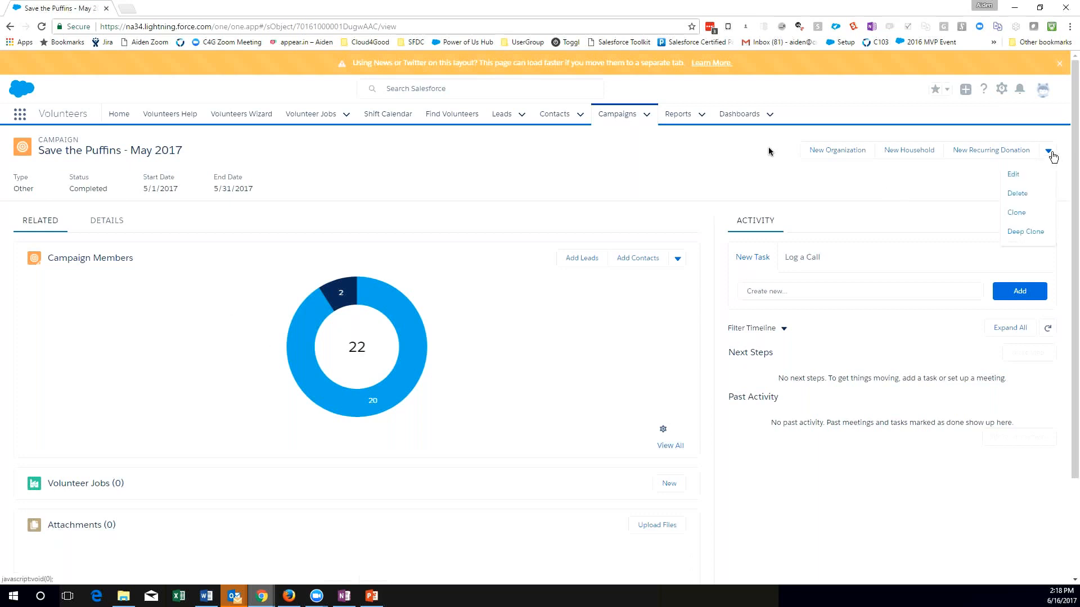
click(1033, 238)
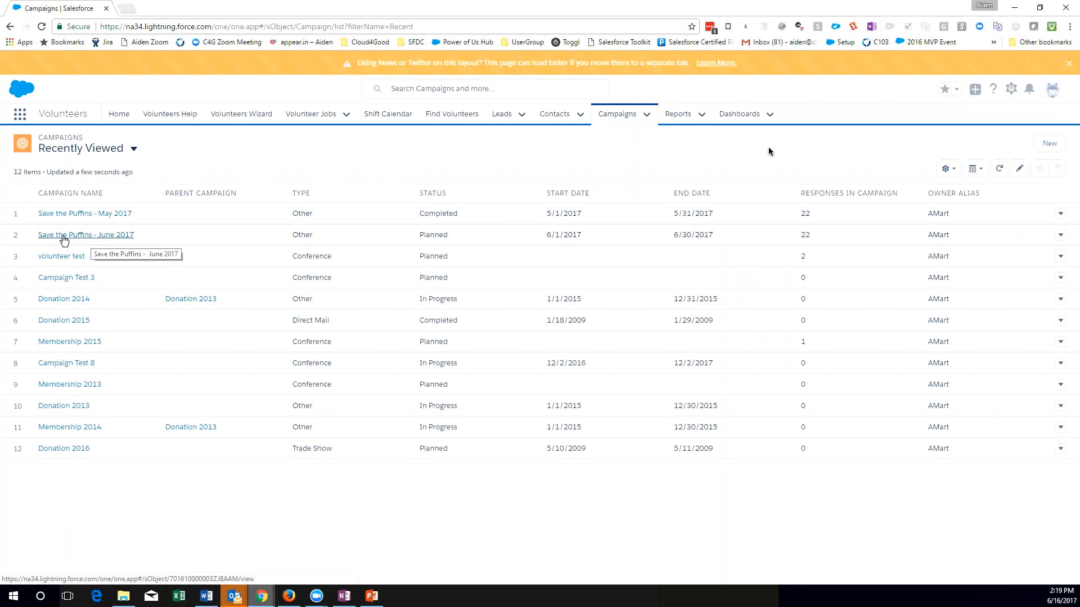
Open the Save the Puffins - June 2017 campaign and examine its details and its full list of campaign members.
click(63, 240)
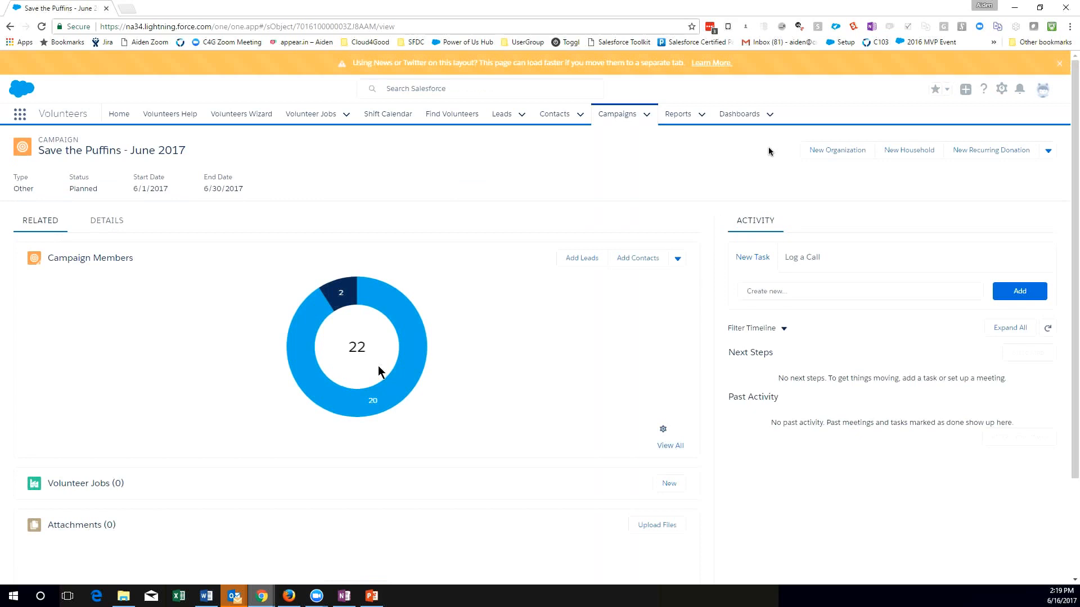
click(109, 220)
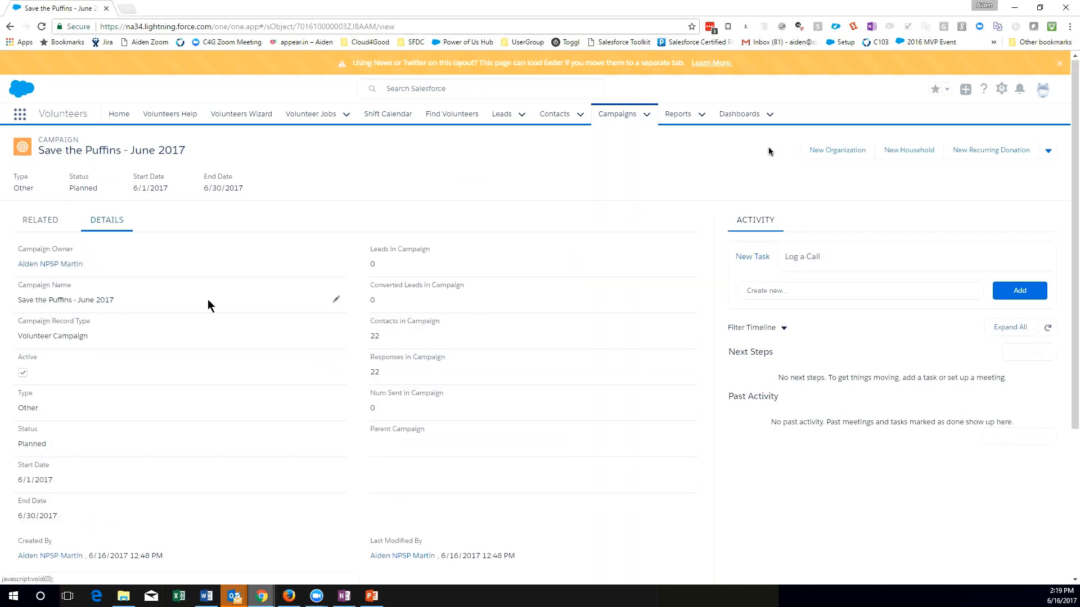
scroll(38, 318, down, 1)
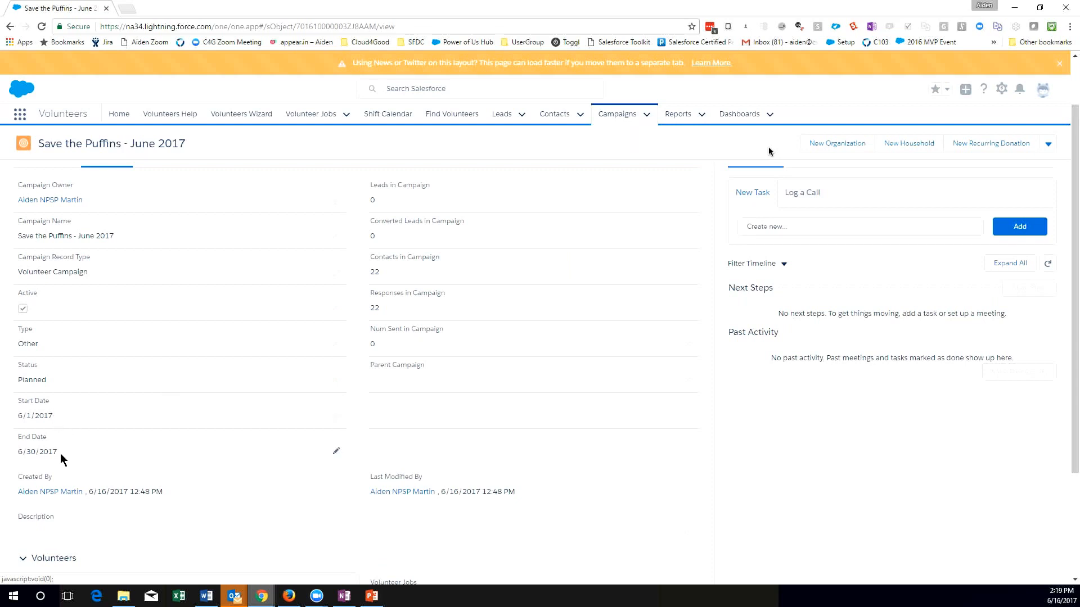
scroll(377, 337, down, 3)
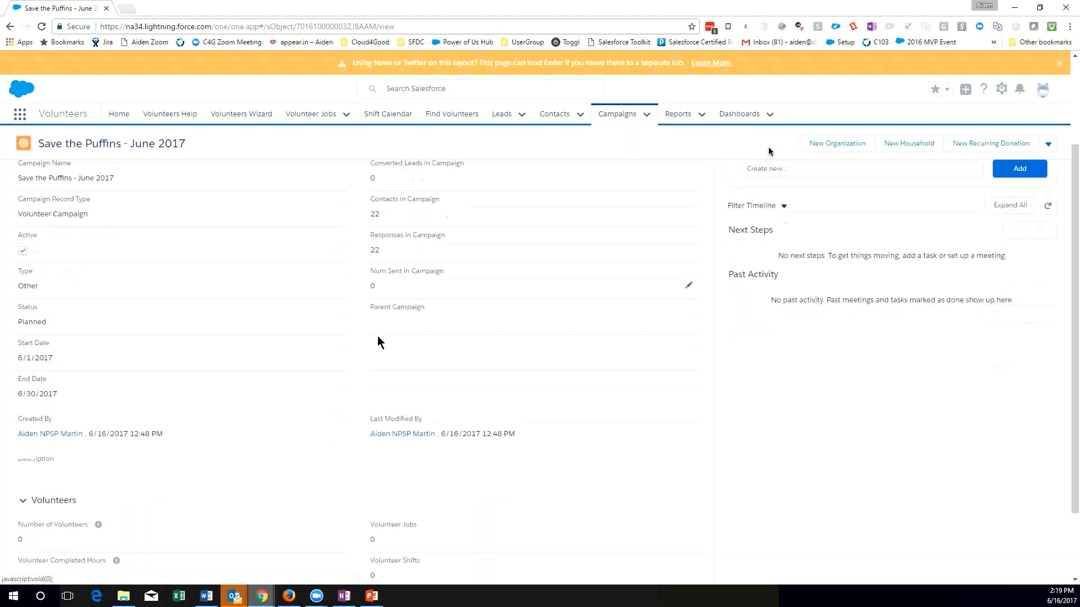
scroll(364, 337, up, 4)
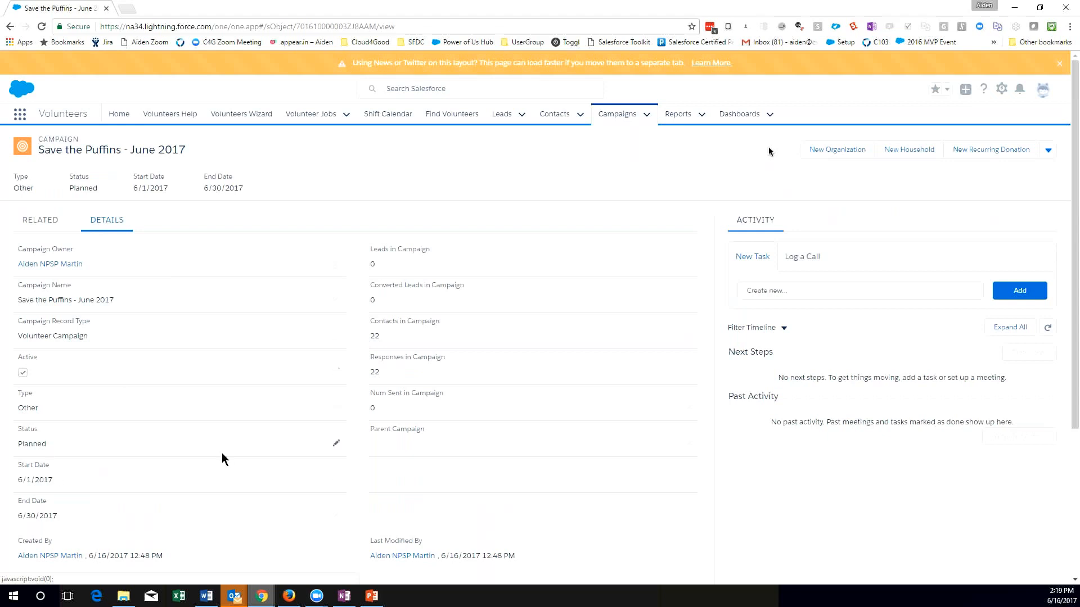
click(41, 221)
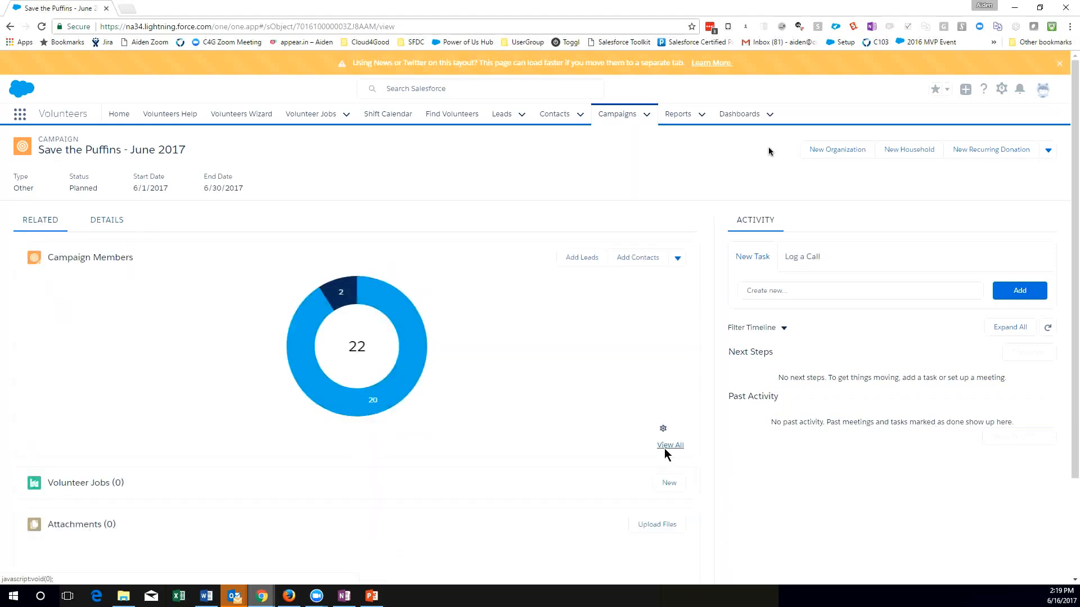
click(663, 448)
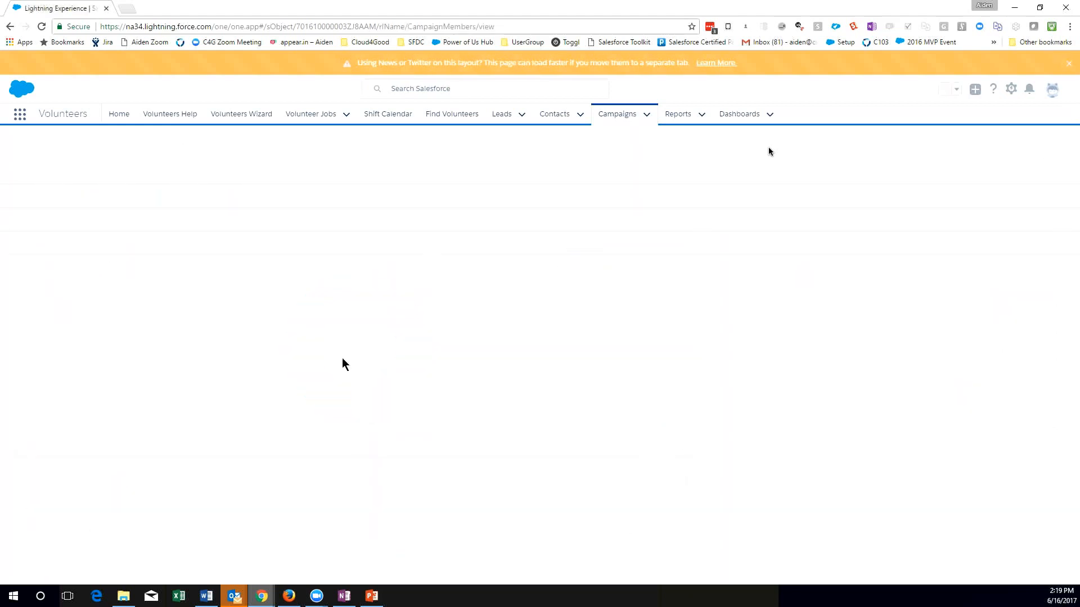
scroll(339, 339, down, 1)
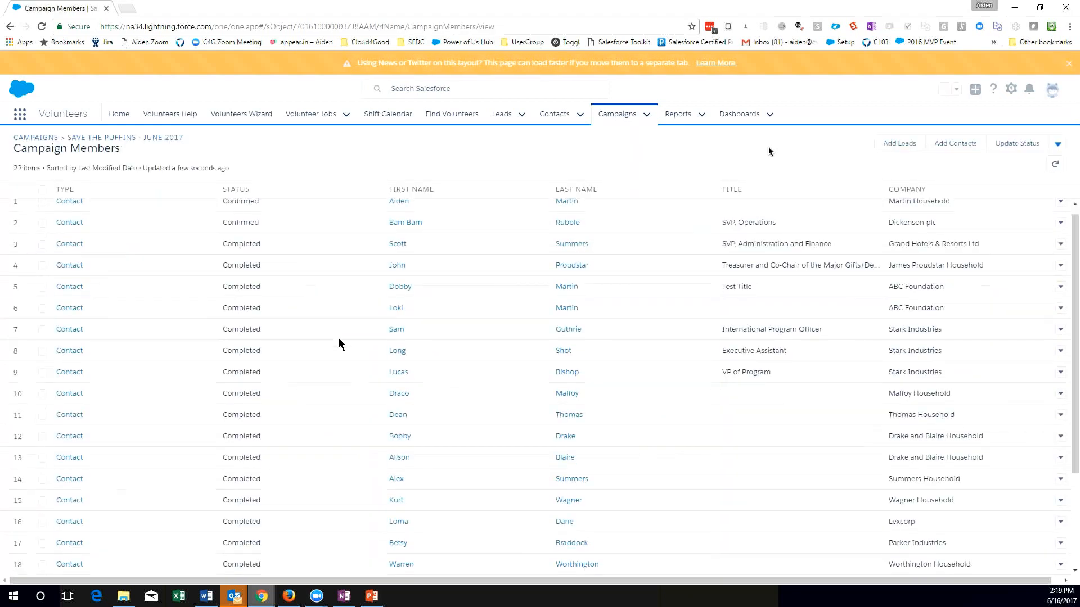
scroll(338, 339, down, 3)
scroll(339, 339, up, 3)
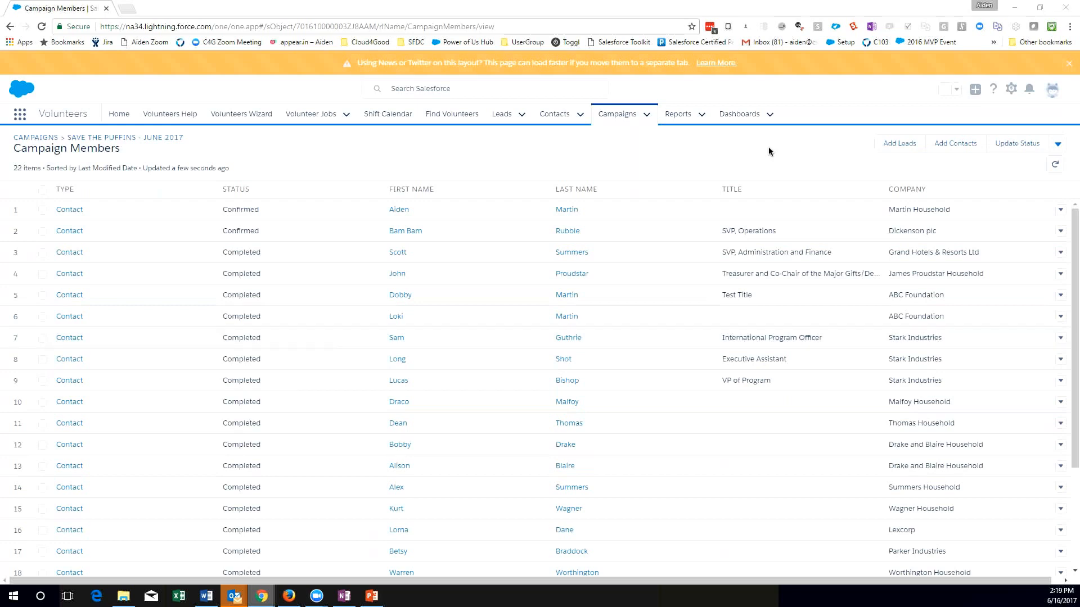
Switch to the Clone Campaign and Members flow and examine the test assignment's variable and hard-coded campaign ID, closing it without changes.
drag(225, 506, 457, 15)
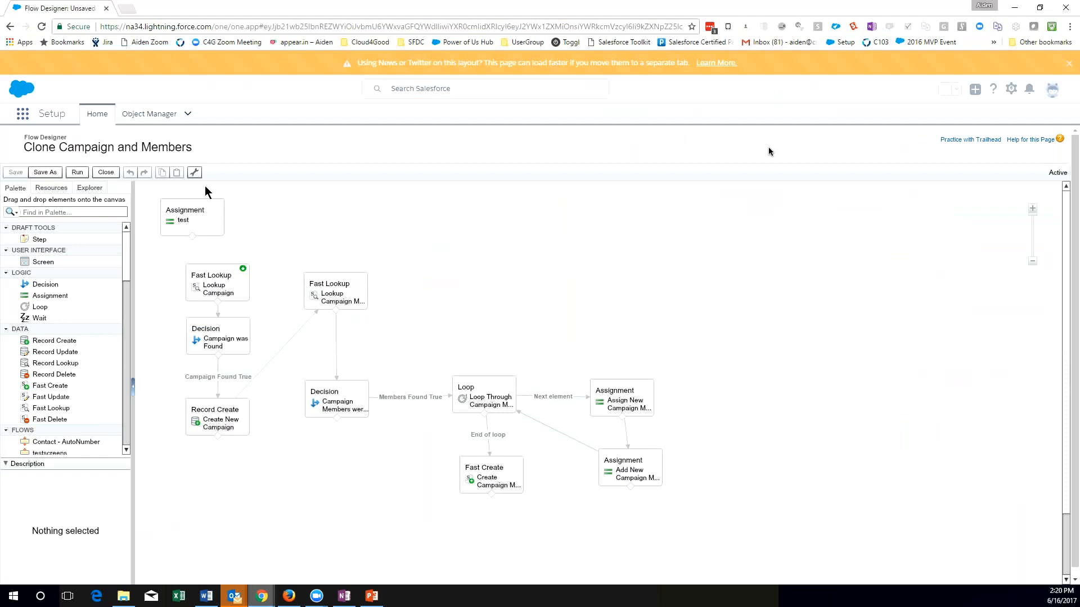
click(201, 224)
double_click(201, 225)
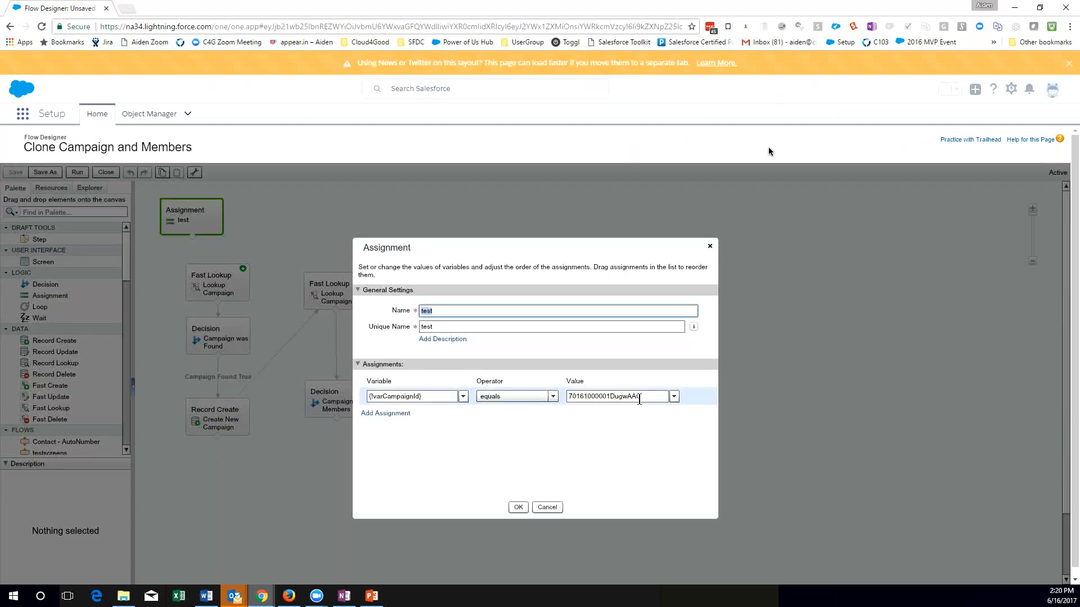
double_click(639, 396)
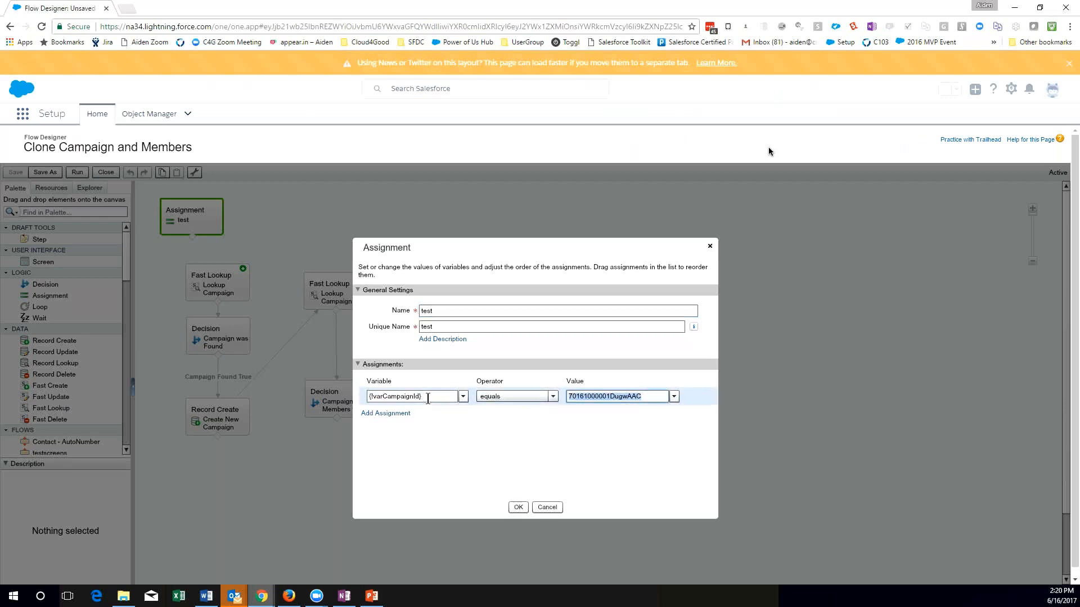
drag(642, 397, 565, 394)
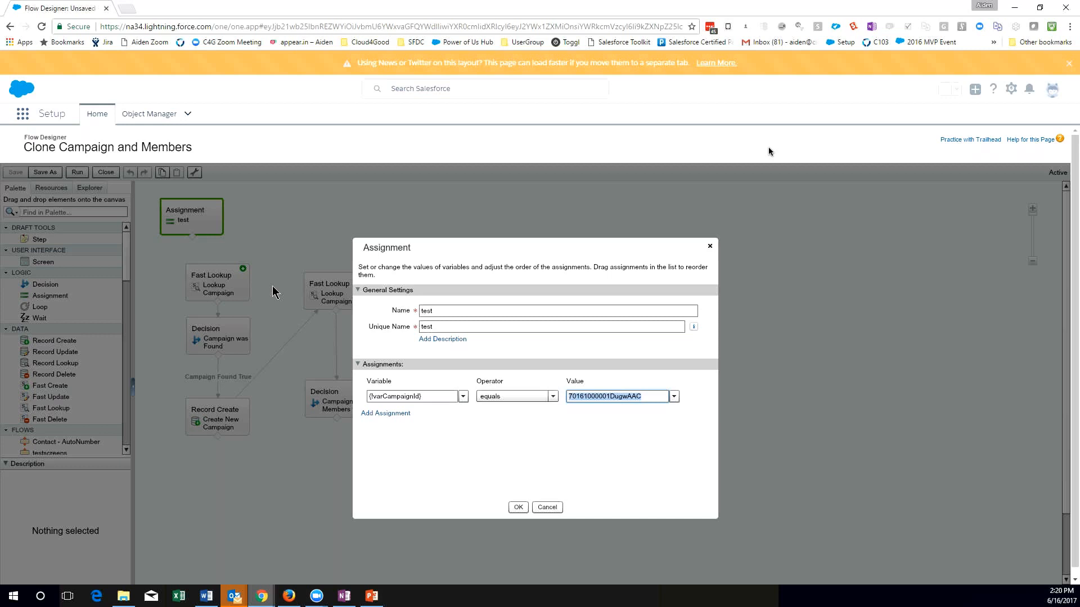
click(557, 508)
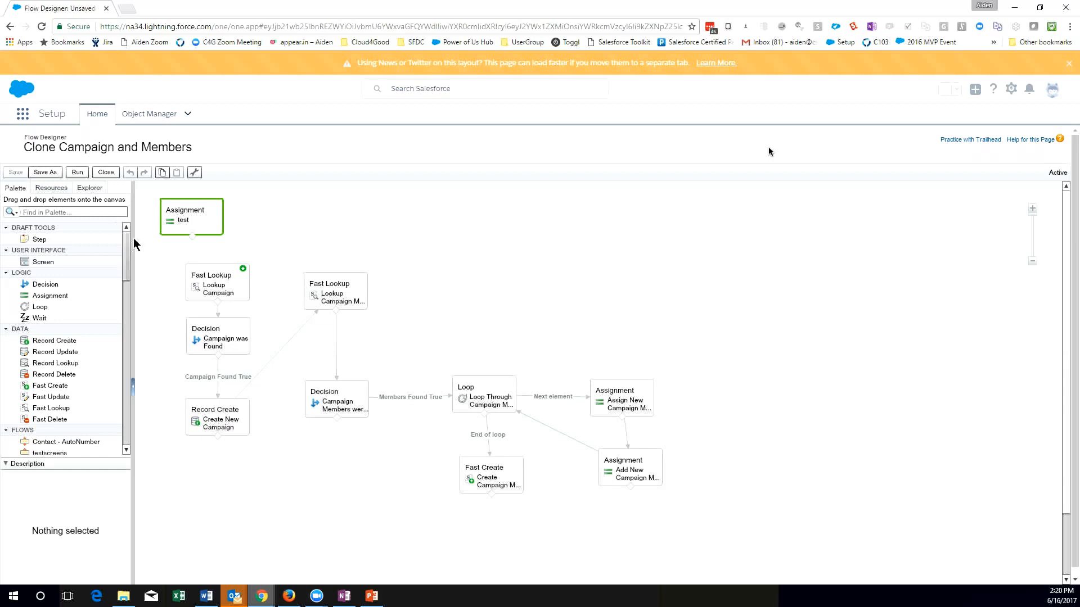
Make the test assignment the flow's start element, and return the start element to Lookup Campaign.
drag(191, 236, 208, 269)
click(204, 255)
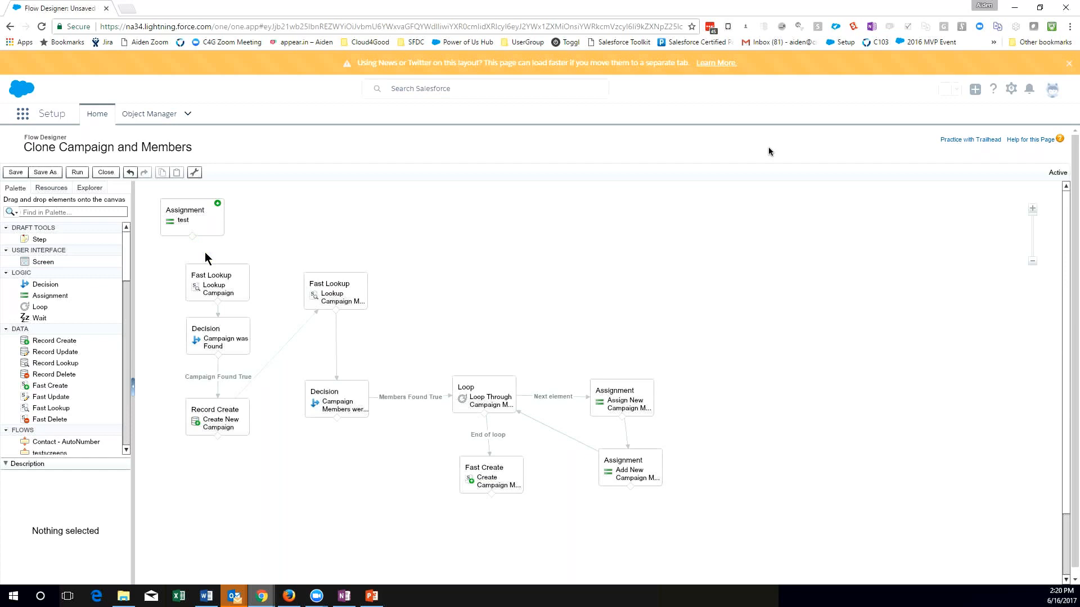
click(243, 269)
click(339, 208)
Examine the Lookup Campaign fast lookup's ID criterion, output variable and saved campaign fields, and close it without changes.
click(238, 282)
double_click(239, 282)
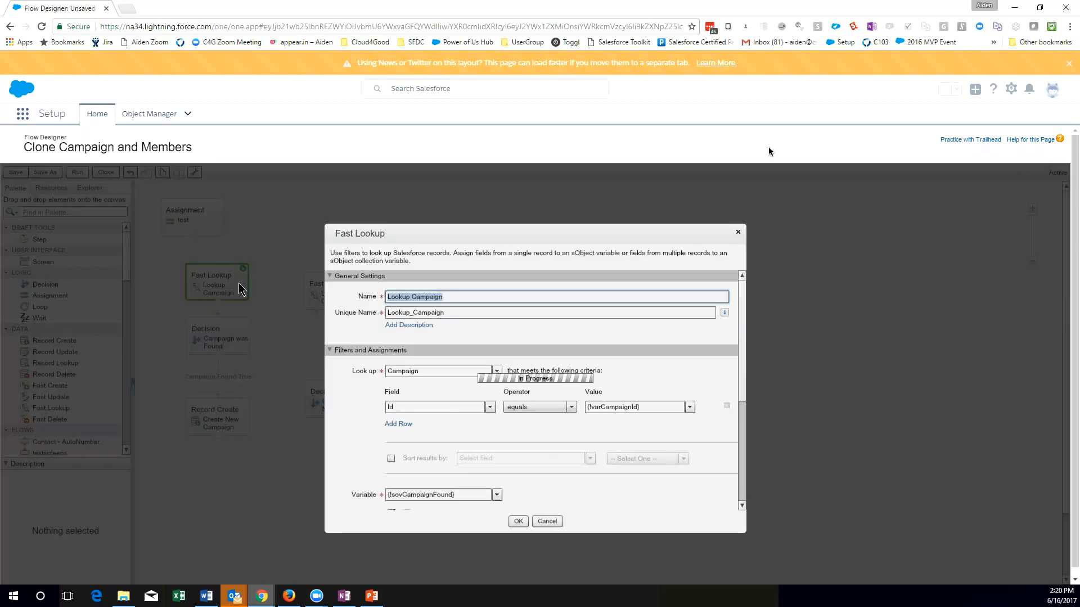
scroll(670, 384, down, 1)
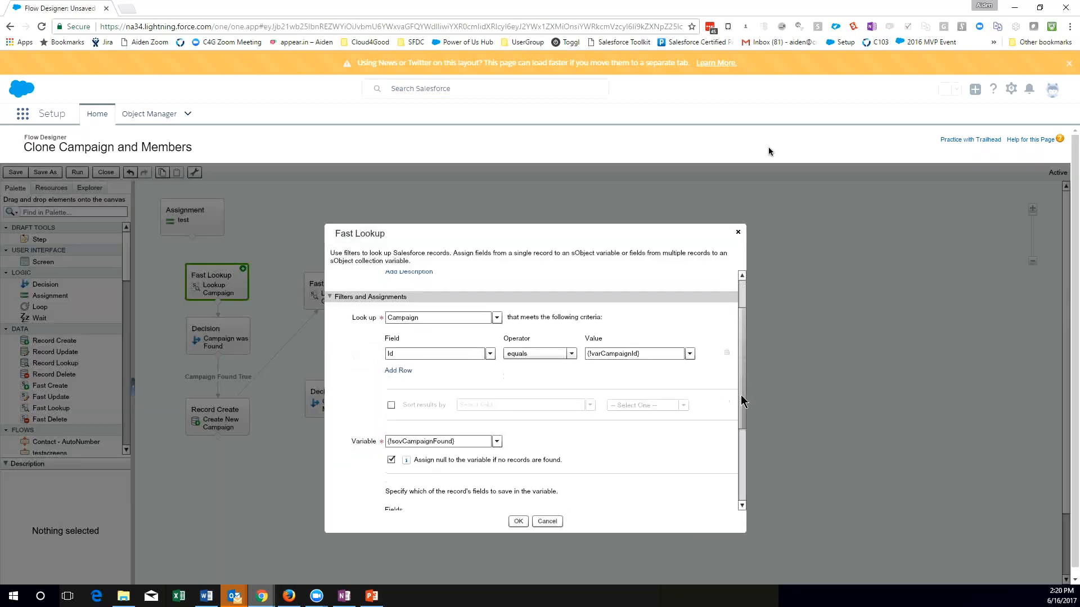
key(Tab)
click(636, 344)
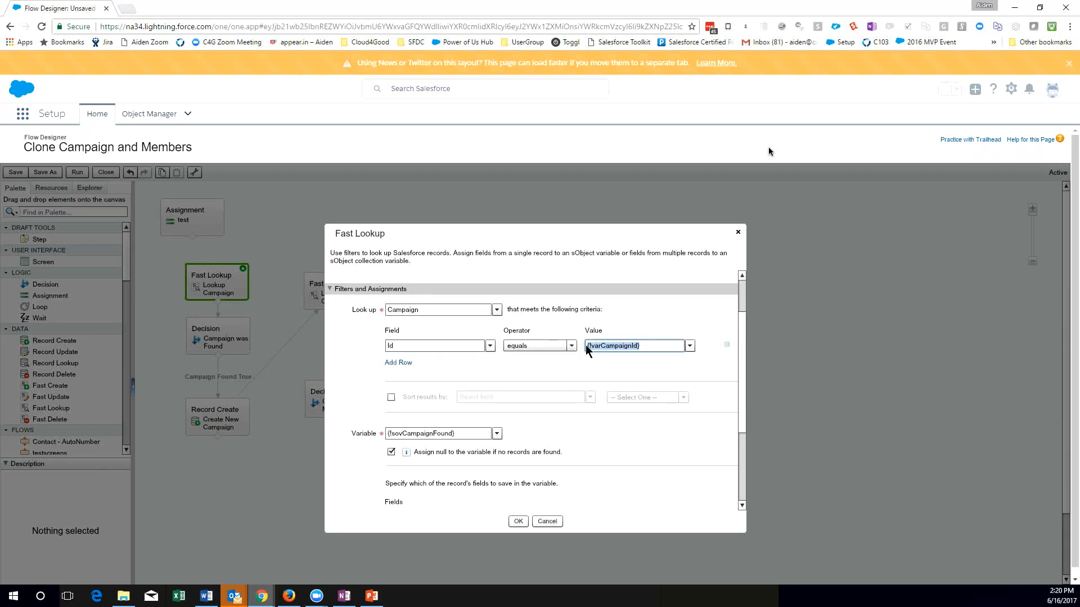
drag(741, 385, 741, 411)
drag(465, 384, 352, 383)
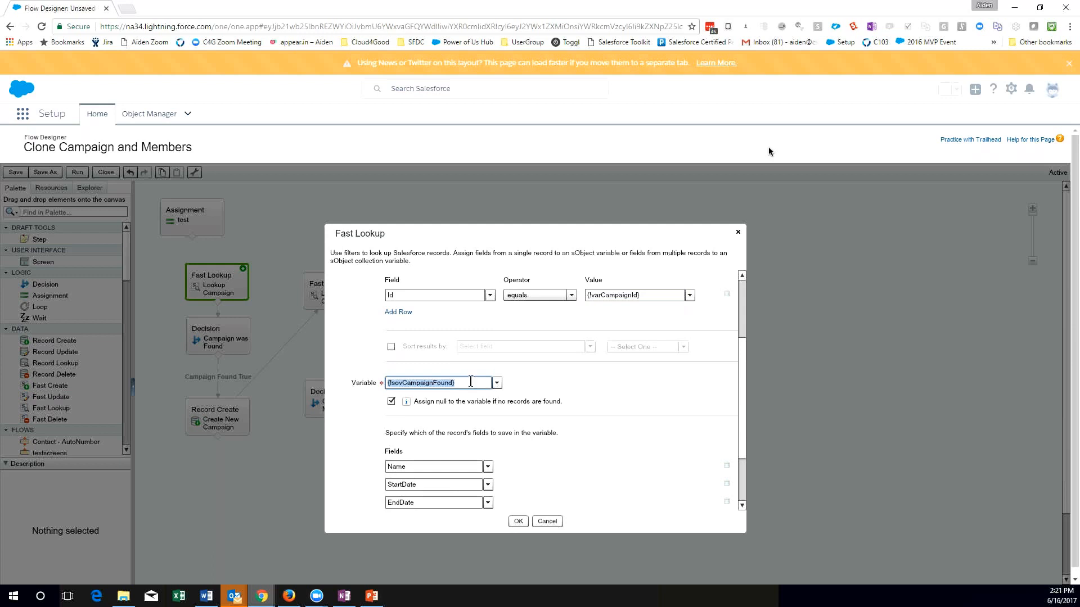
scroll(636, 443, down, 2)
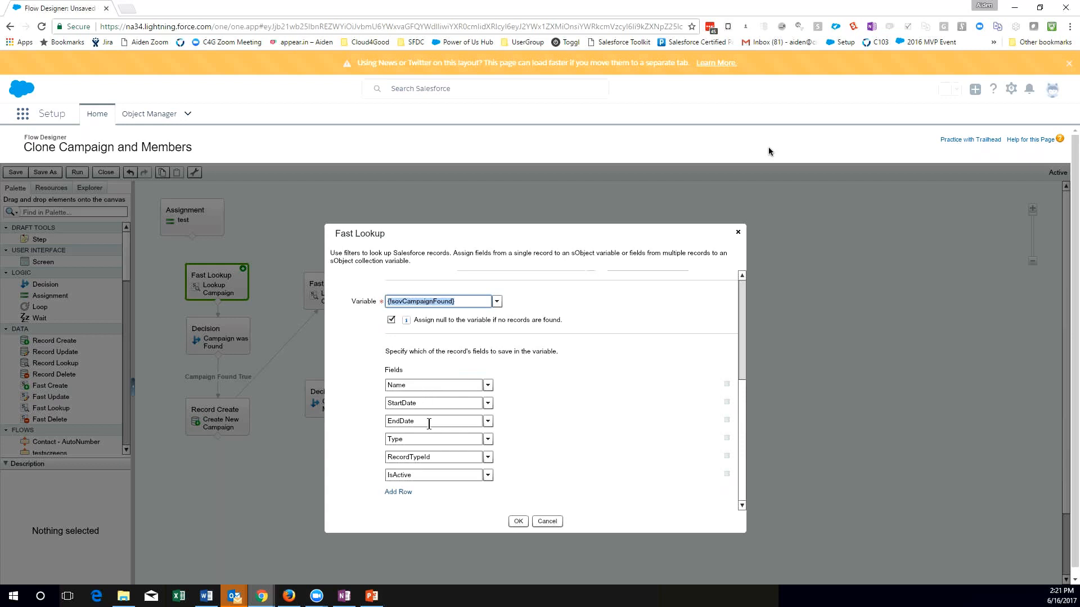
click(436, 457)
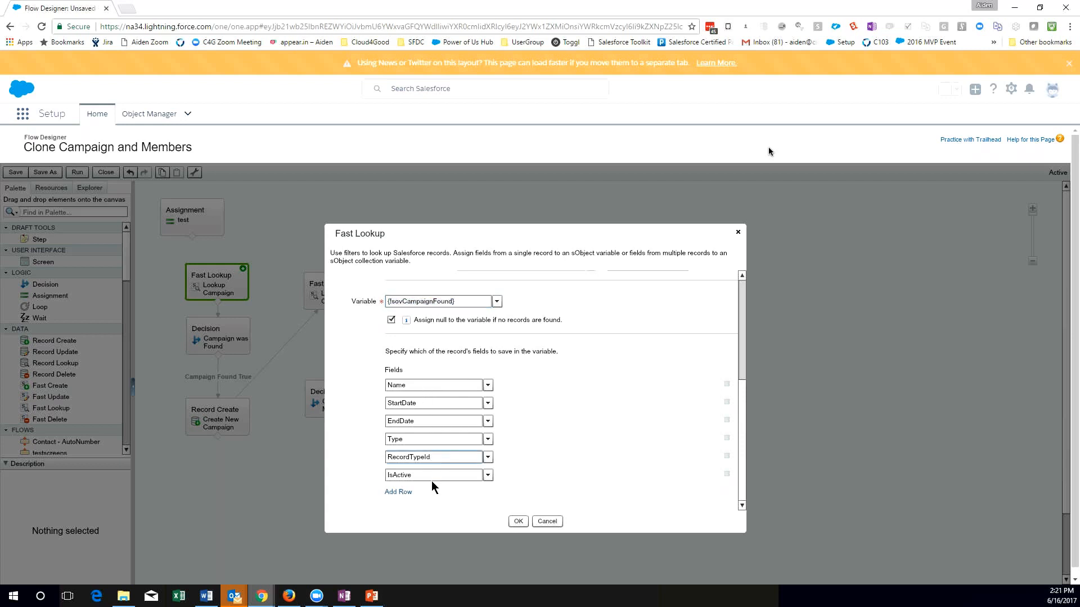
click(737, 233)
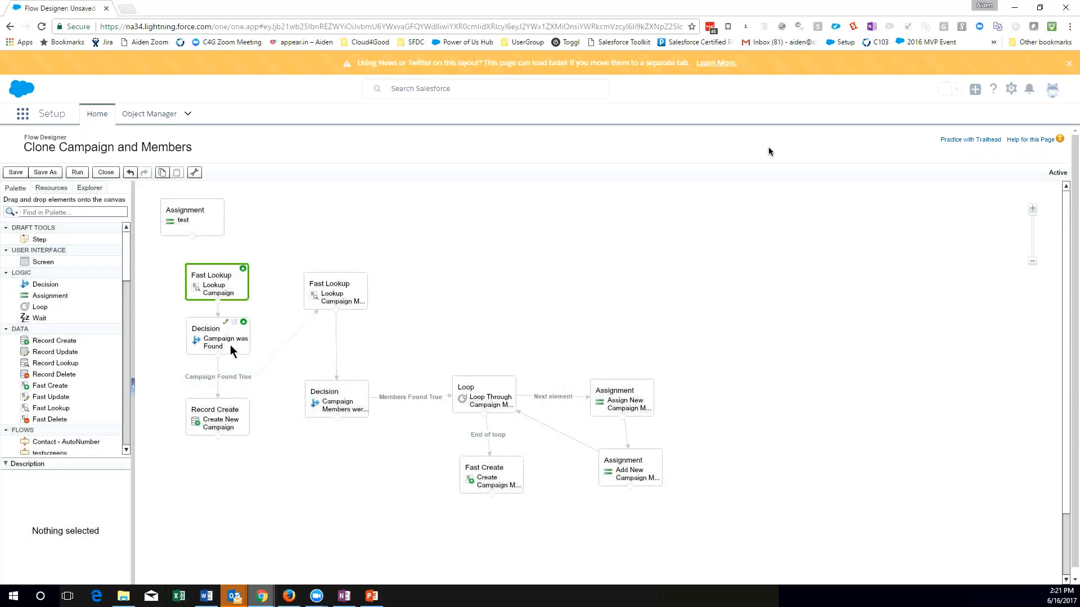
Examine the Campaign was Found decision's outcome condition, including its resource and value, and close it without changes.
click(230, 345)
double_click(231, 345)
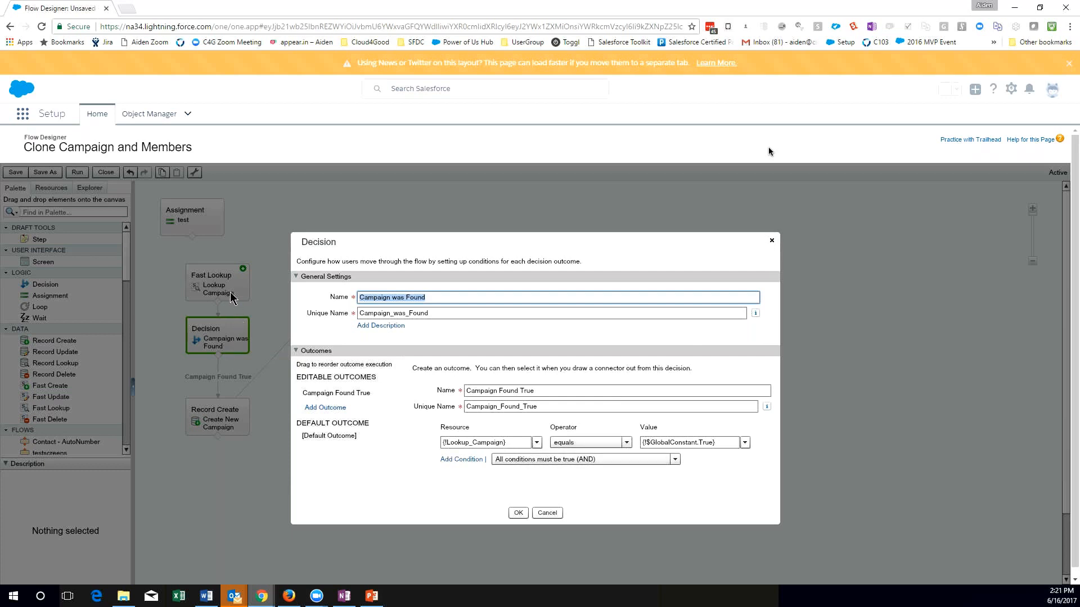
click(465, 443)
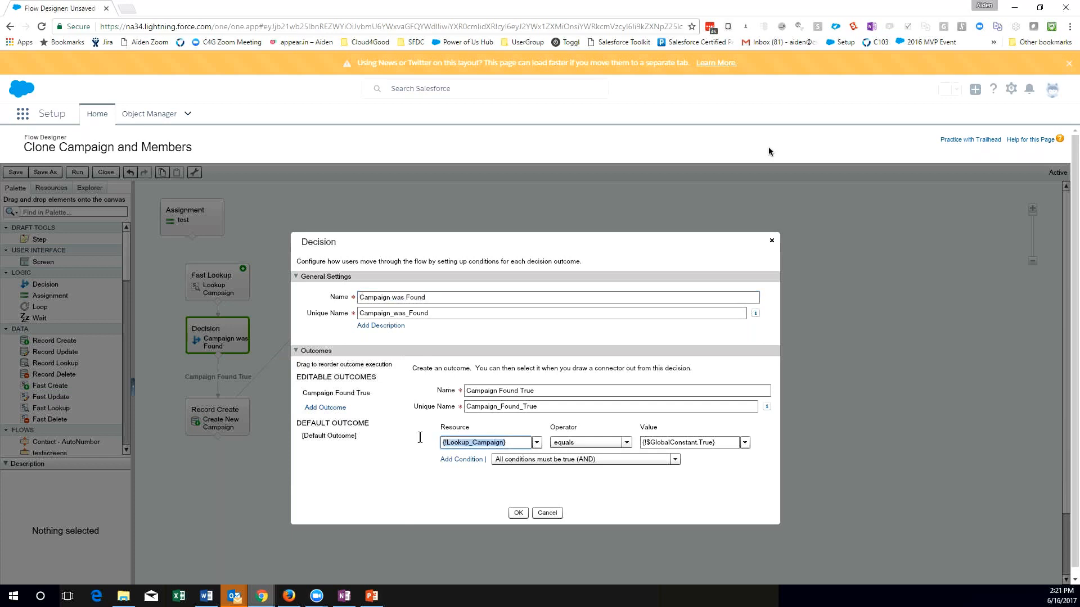
drag(720, 443, 635, 441)
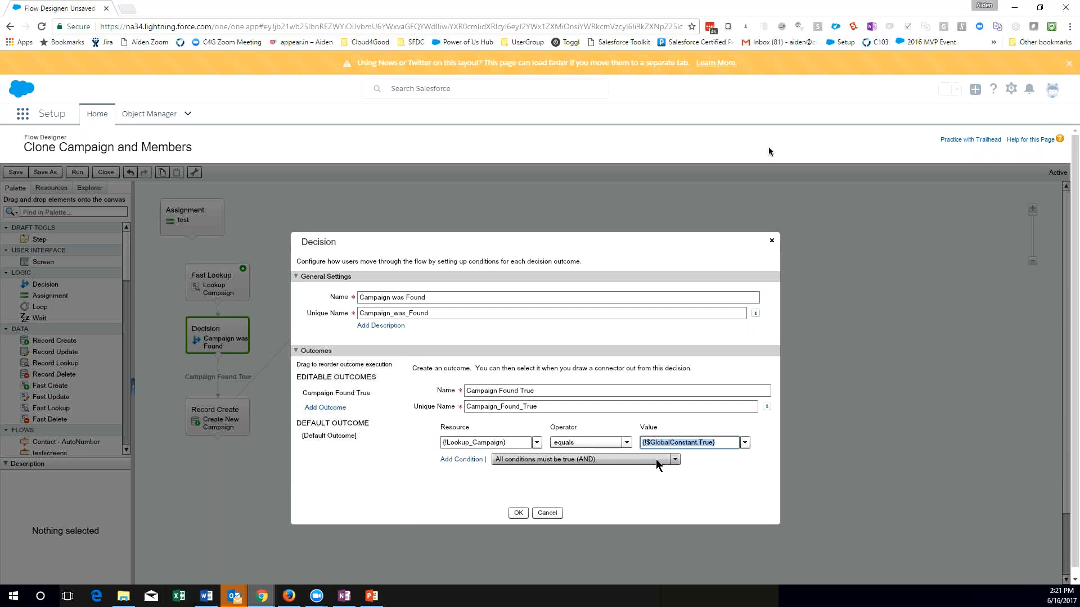
drag(523, 442, 434, 446)
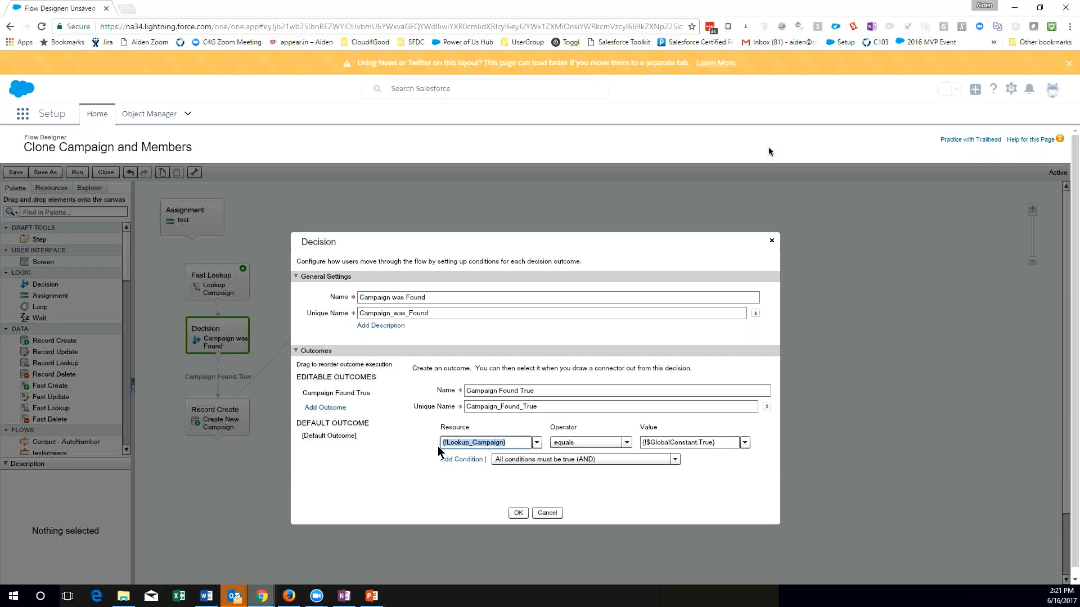
click(771, 240)
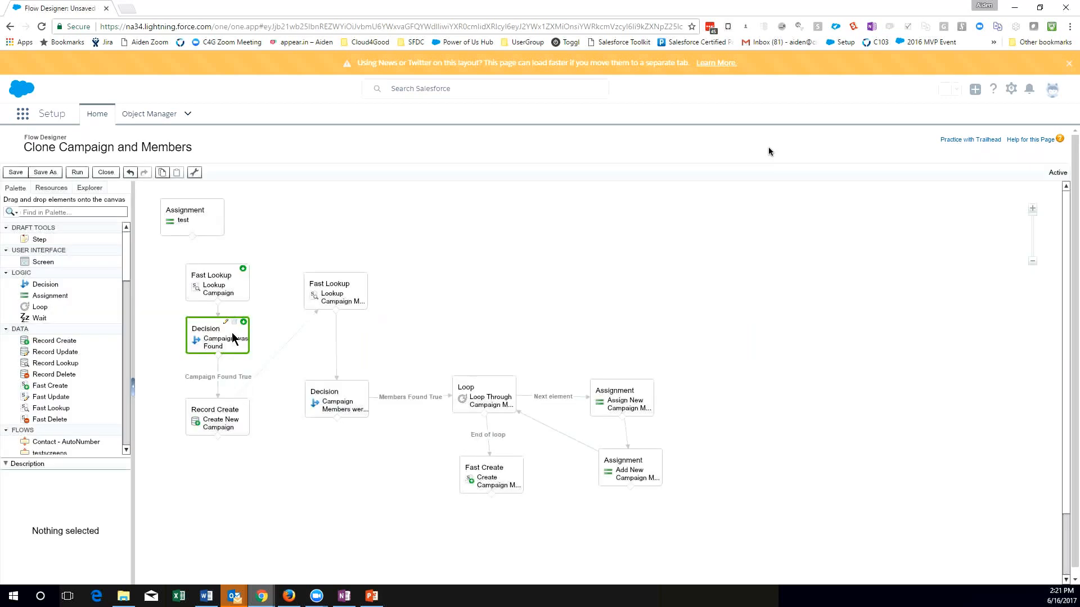
Examine the Create New Campaign record create's field values and the variable storing the record ID, and close it without changes.
double_click(235, 426)
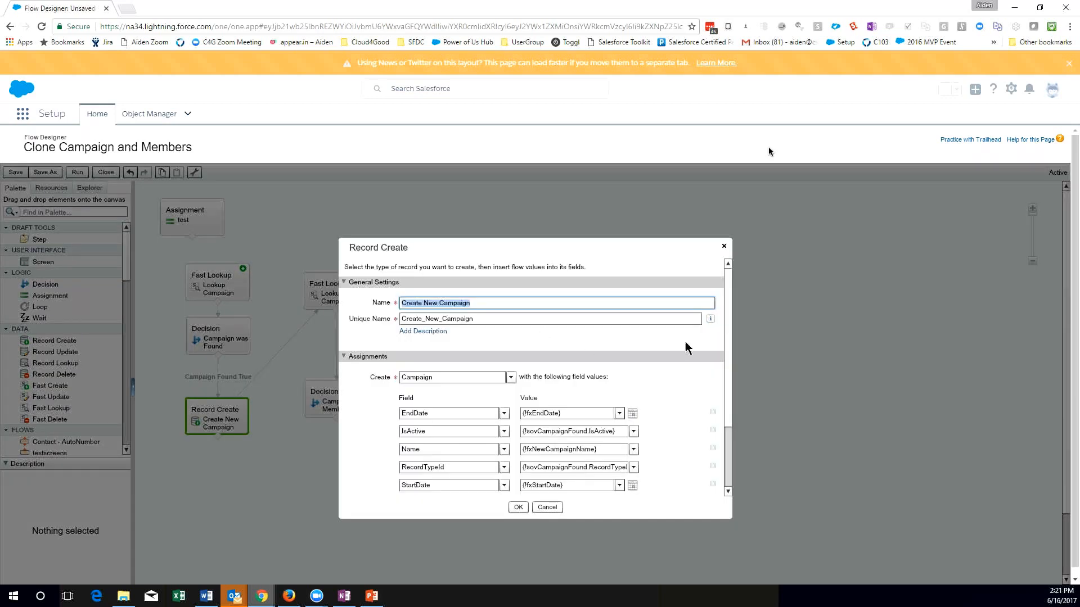
scroll(729, 355, down, 1)
scroll(729, 354, down, 3)
drag(584, 334, 507, 338)
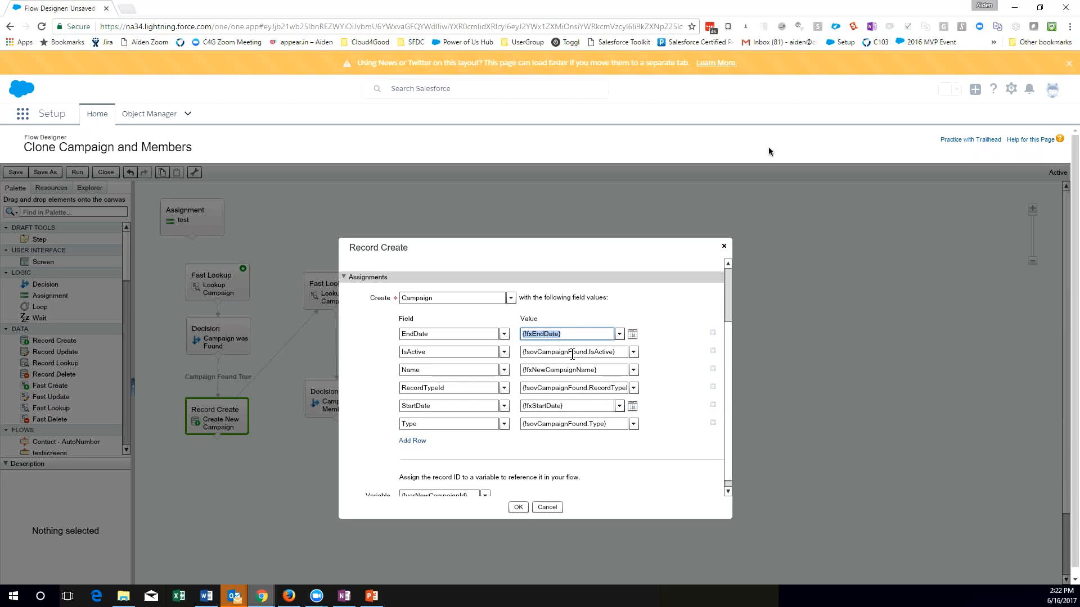
click(443, 353)
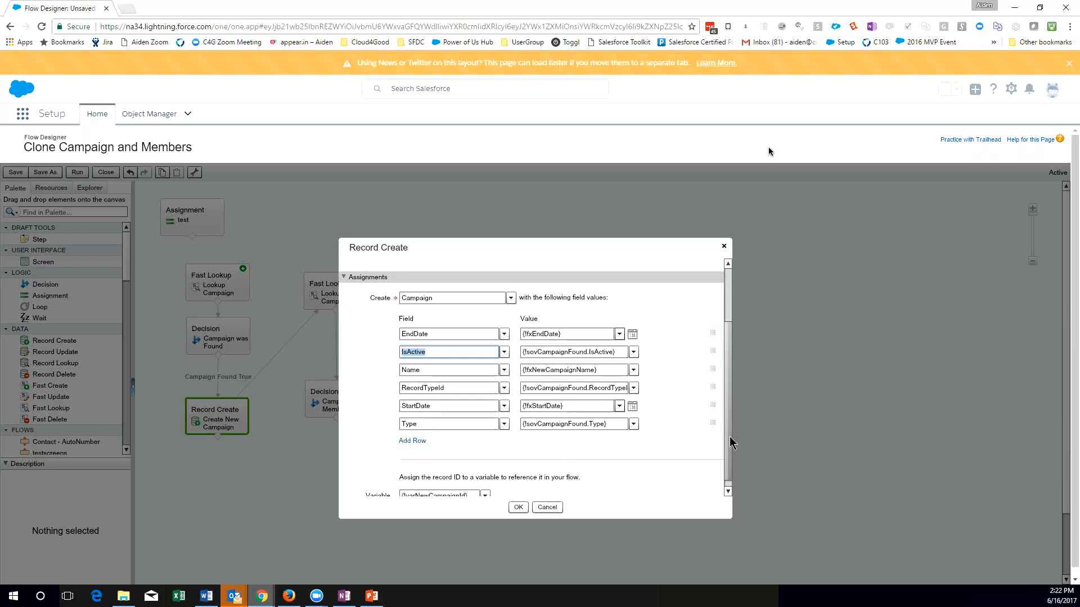
scroll(732, 442, down, 1)
click(369, 488)
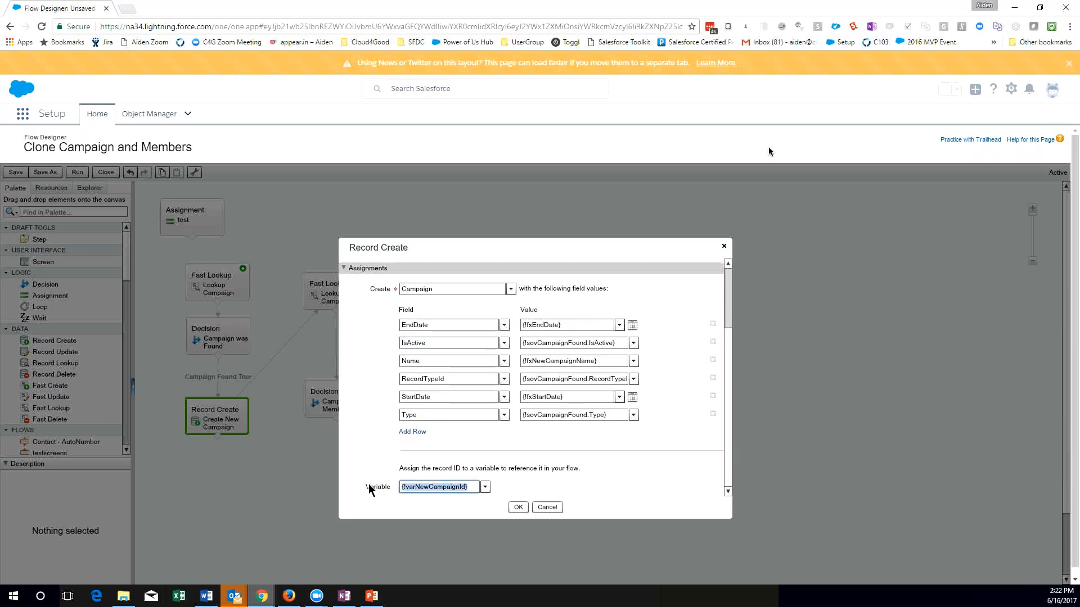
click(724, 247)
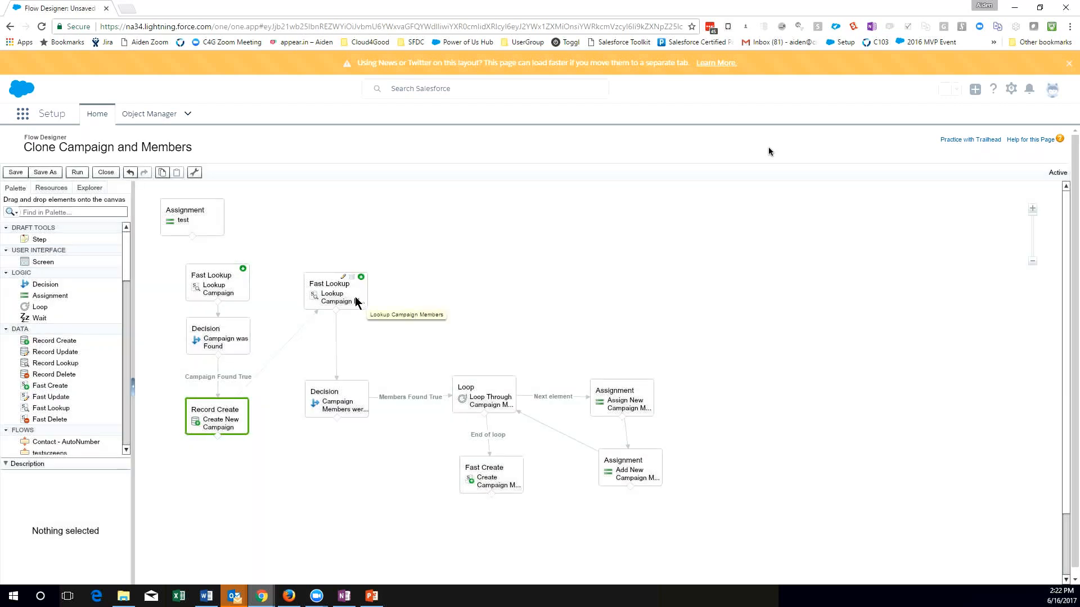
Examine the Lookup Campaign Members fast lookup's campaign criterion, collection variable and saved fields, and close it without changes.
click(356, 300)
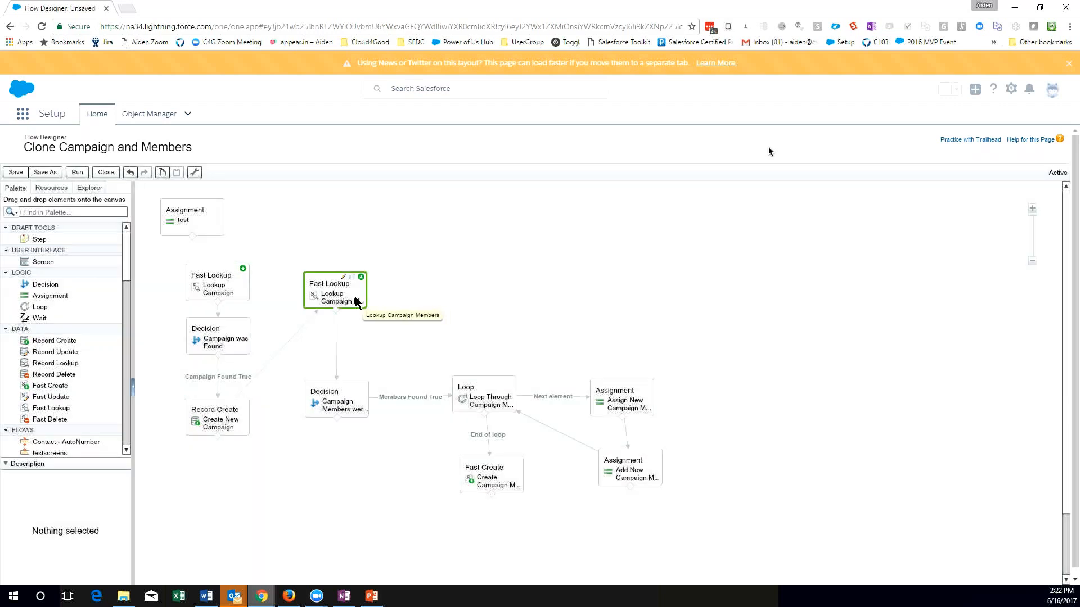
double_click(356, 297)
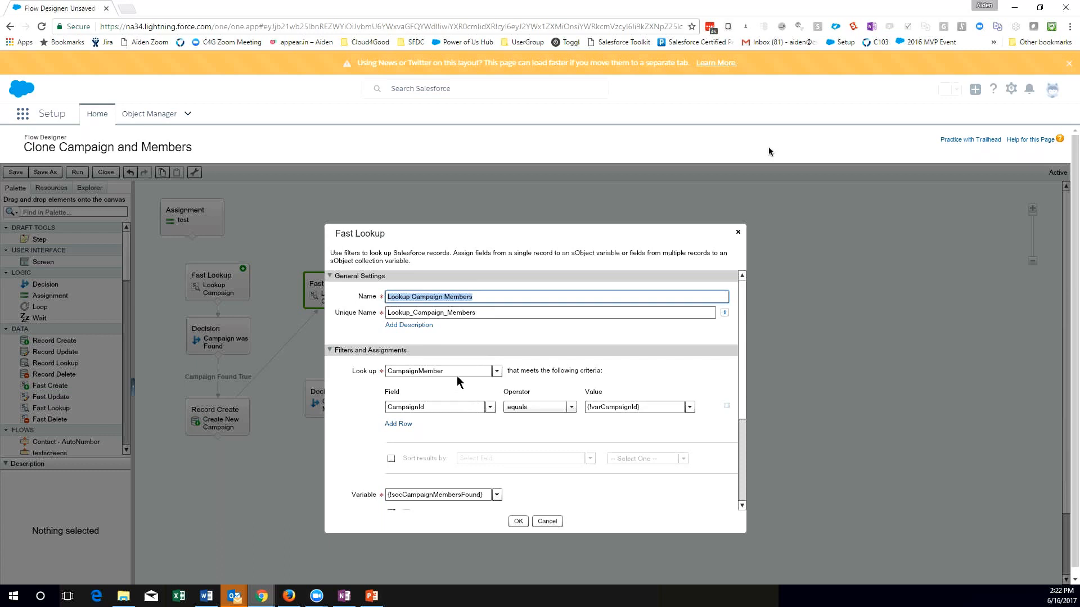
click(428, 409)
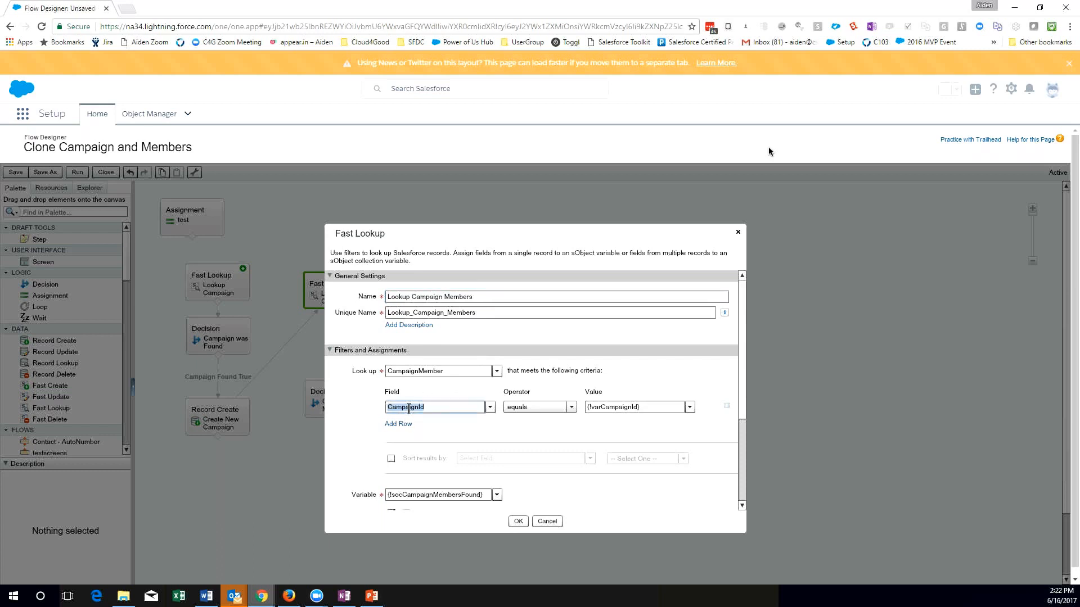
drag(742, 396, 740, 477)
drag(392, 363, 387, 363)
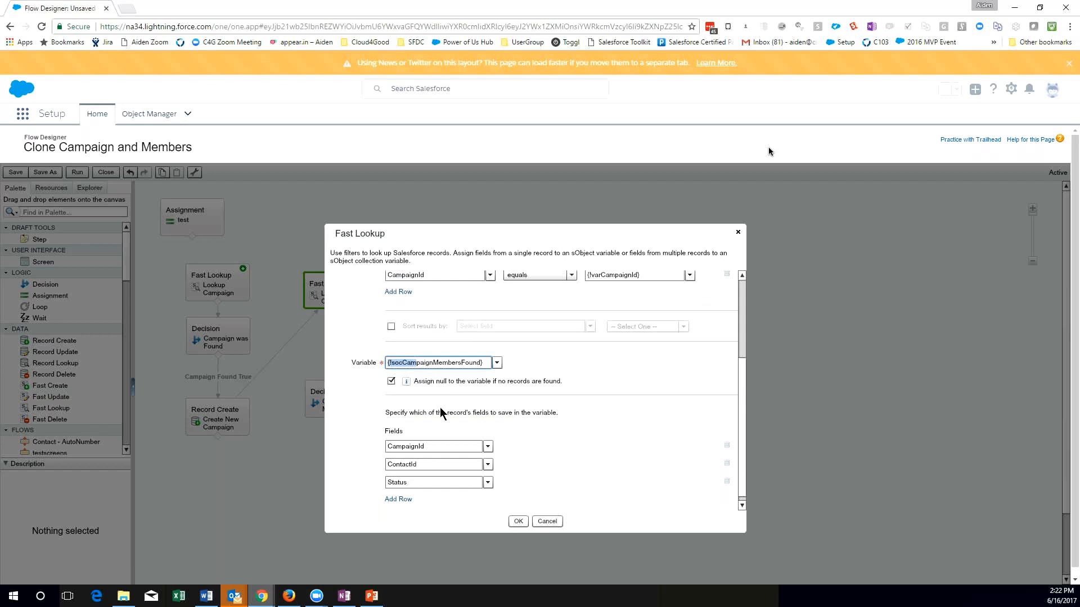
click(745, 419)
click(441, 437)
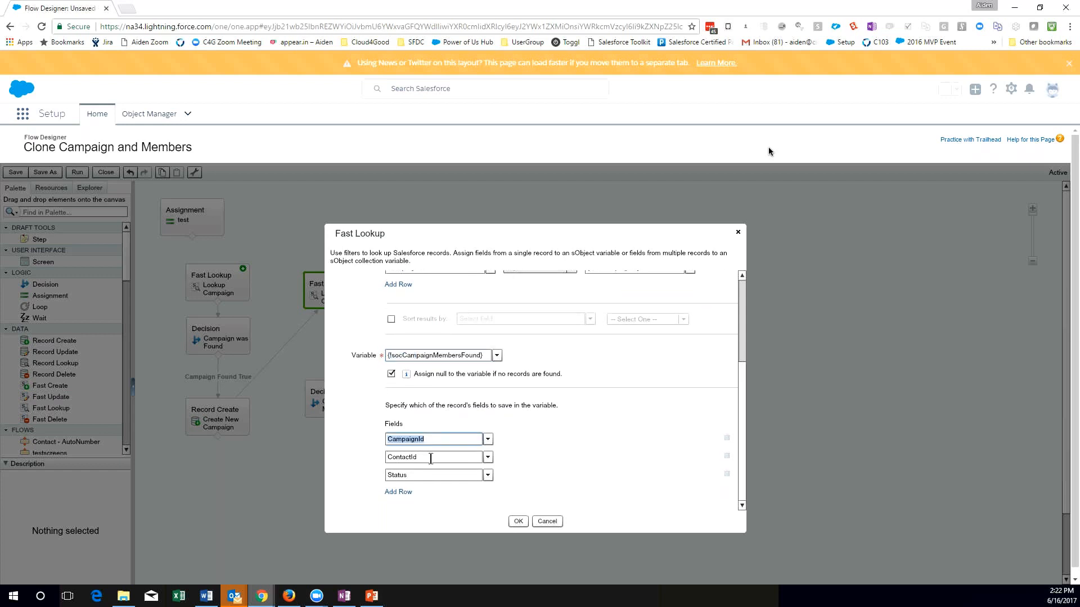
click(431, 459)
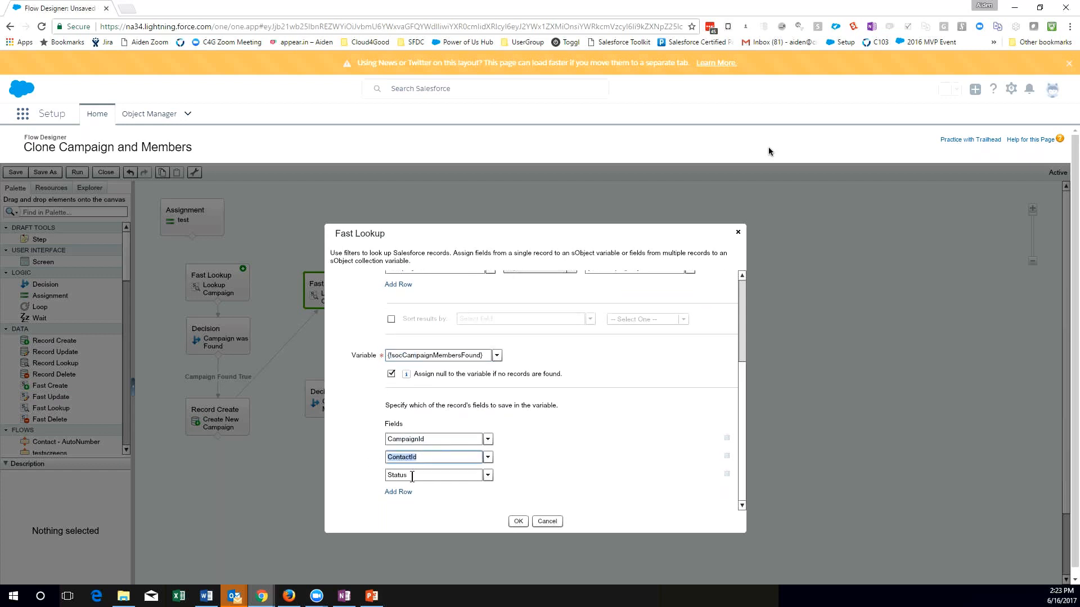
click(539, 522)
click(538, 520)
Review the outcome condition of the Campaign Members were Found decision and close it without changes.
click(350, 409)
double_click(350, 408)
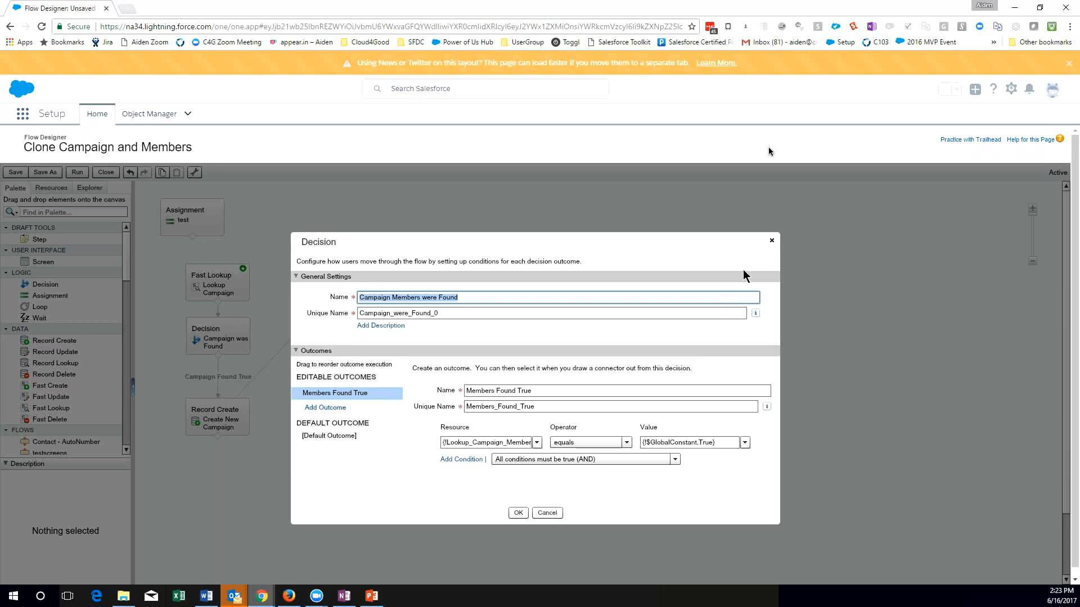
click(772, 240)
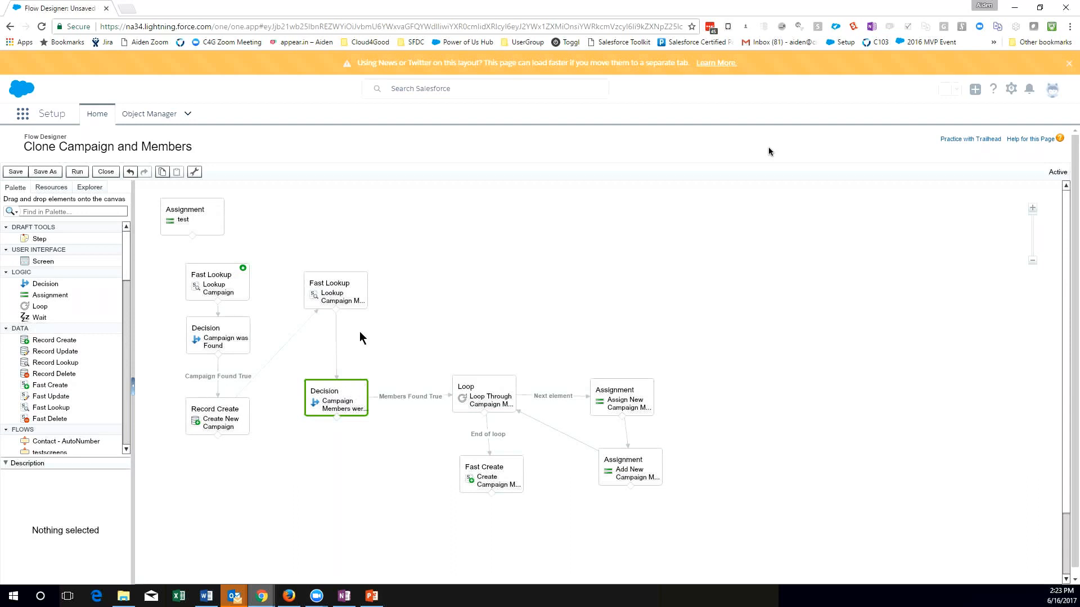
Examine the Assign New Campaign Member Values assignment's first variable and value in the loop's Next element path, and close it without changes.
click(482, 396)
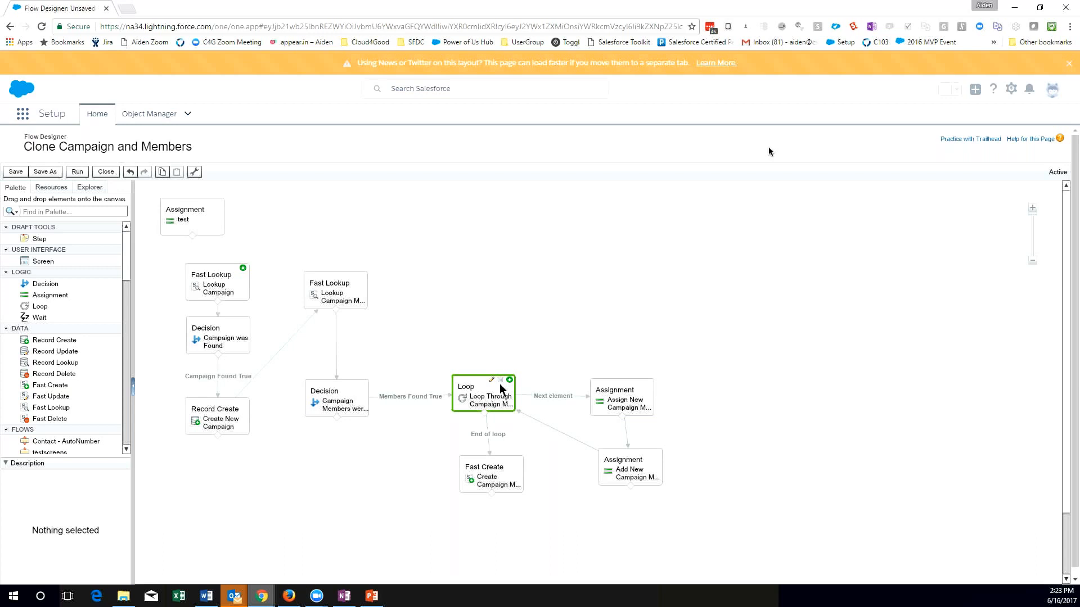
click(617, 395)
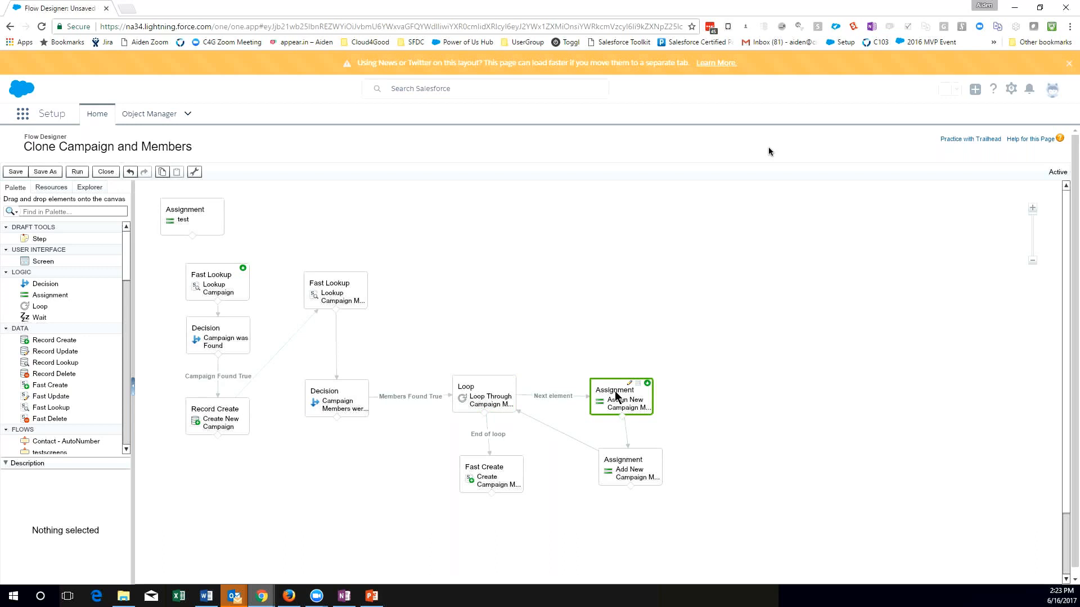
double_click(617, 396)
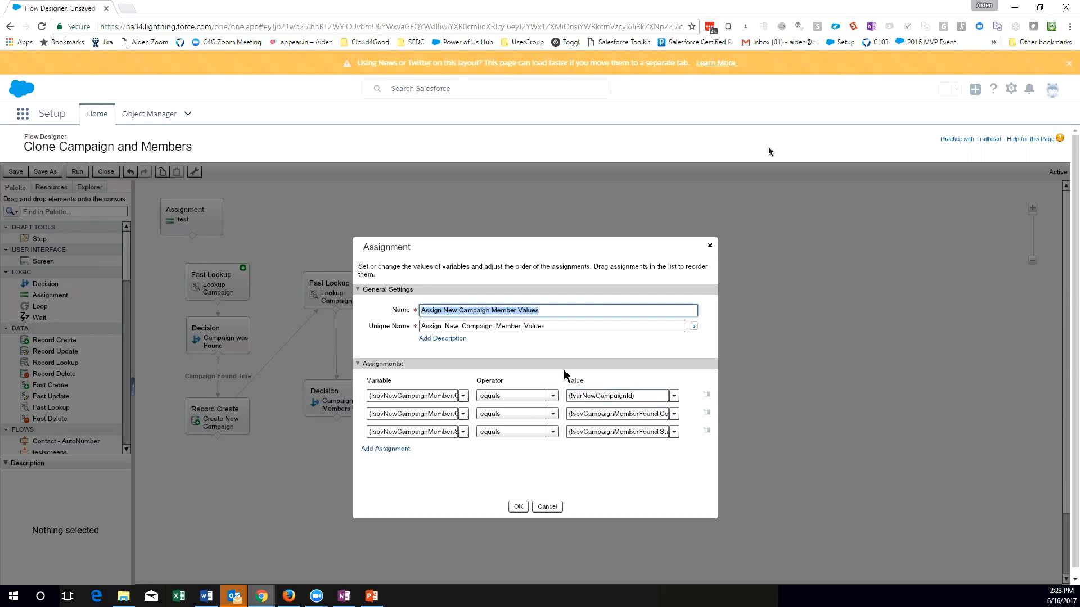
drag(650, 392, 566, 394)
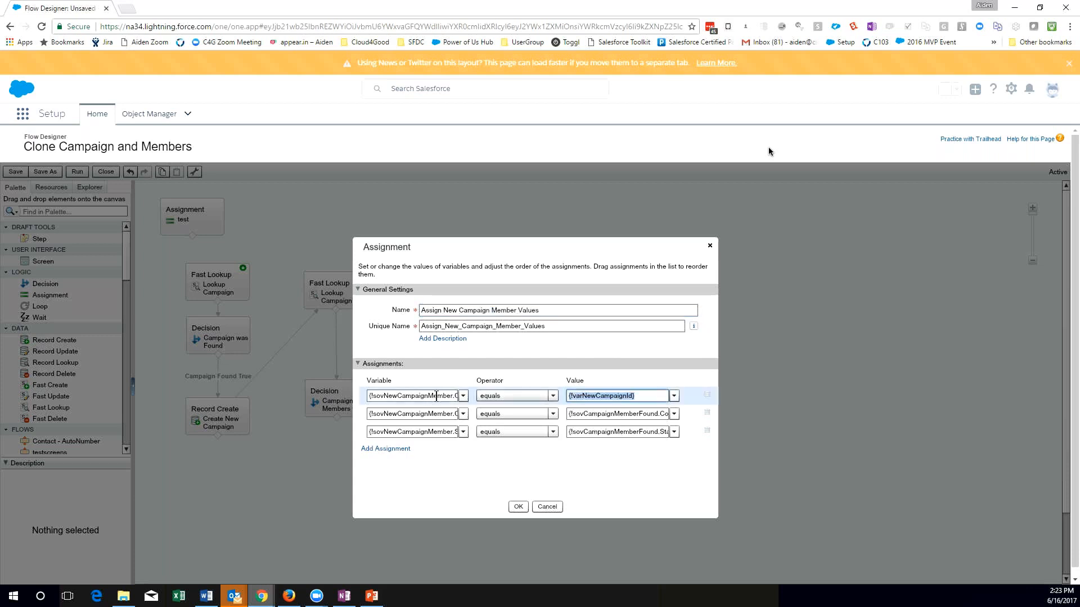
drag(434, 396, 368, 397)
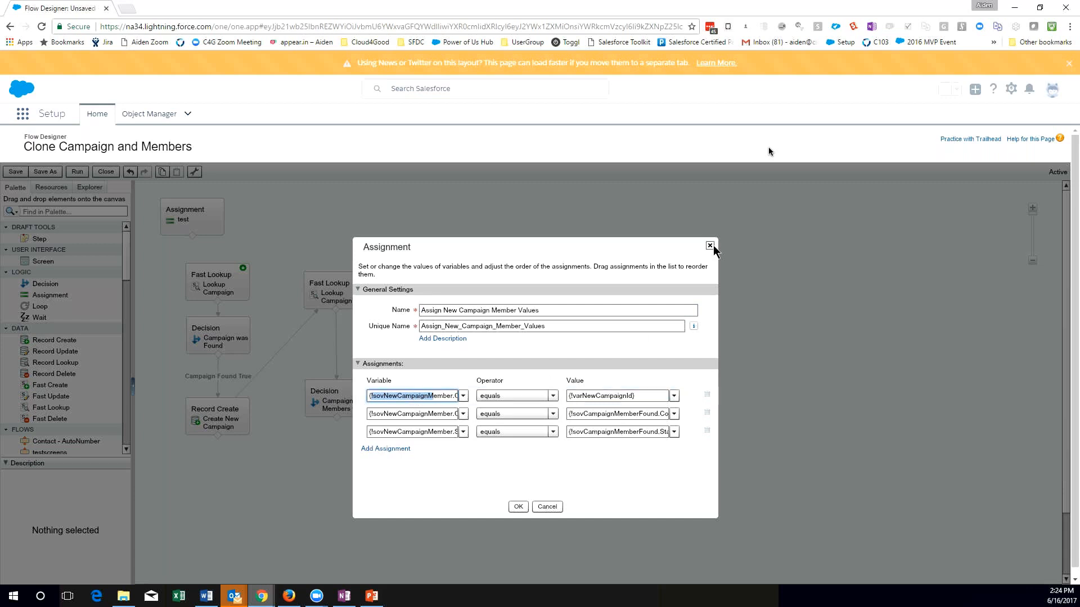
click(710, 246)
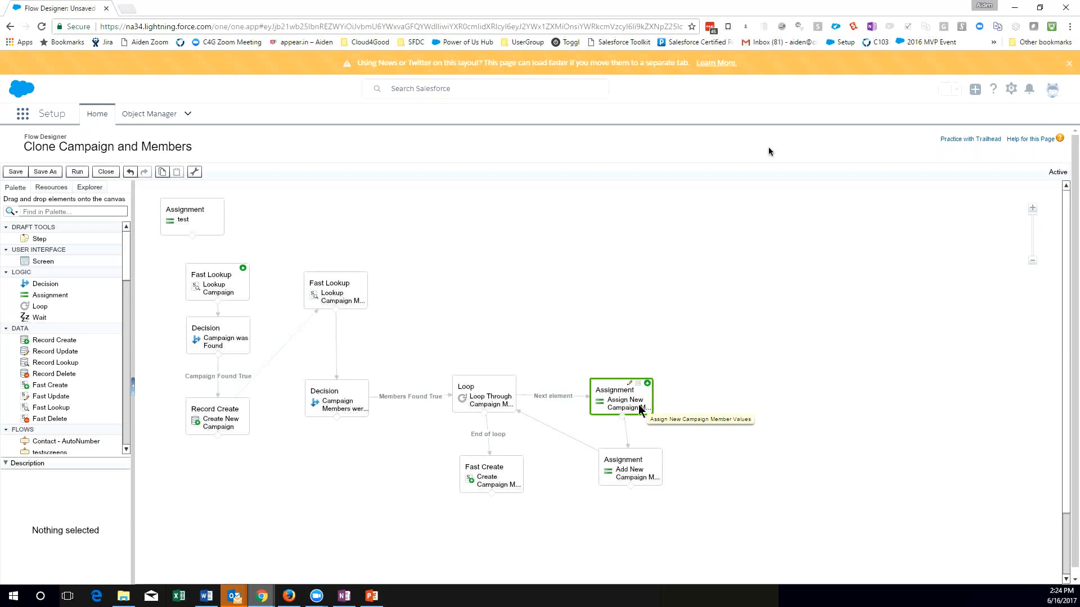
Examine the collection variable in the Add New Campaign Members to Collection assignment and close it without changes.
double_click(632, 475)
drag(385, 396, 368, 398)
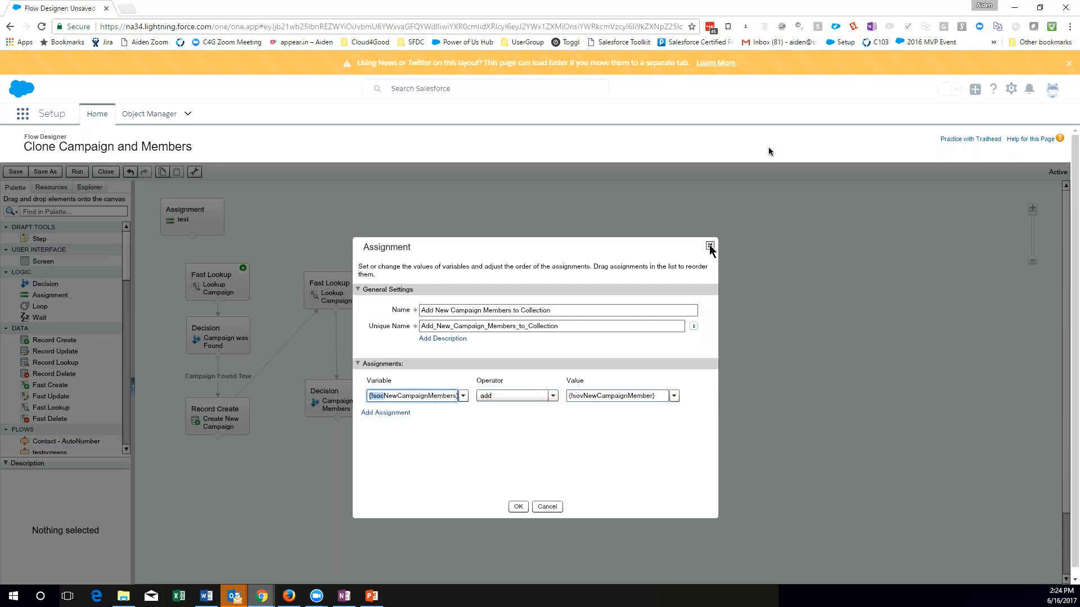
click(710, 245)
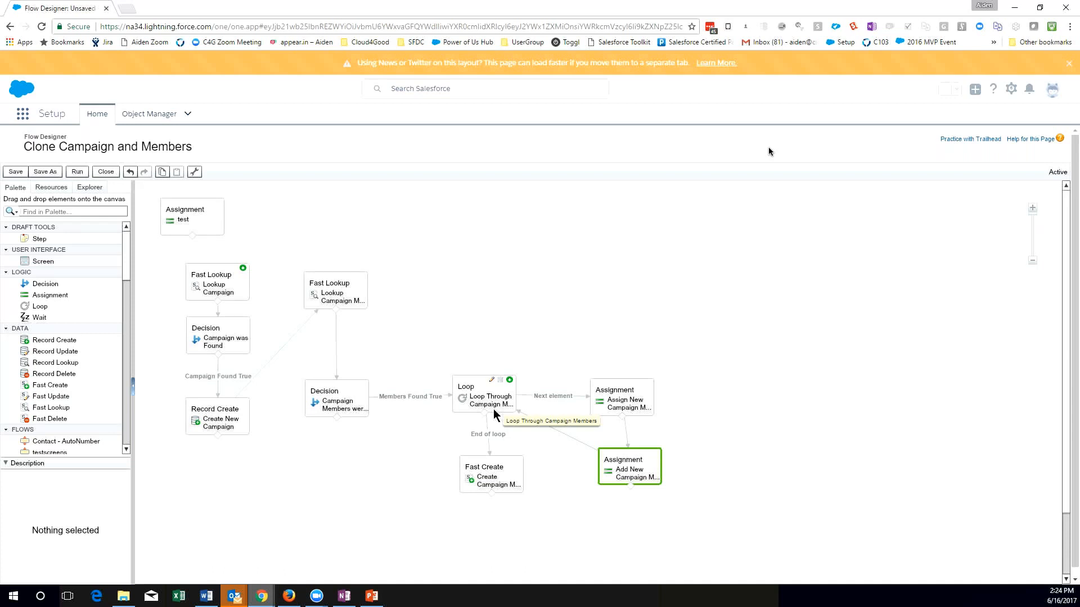
Align the Create Campaign Members fast create beneath the loop and examine its collection variable without changing it.
drag(494, 483, 488, 485)
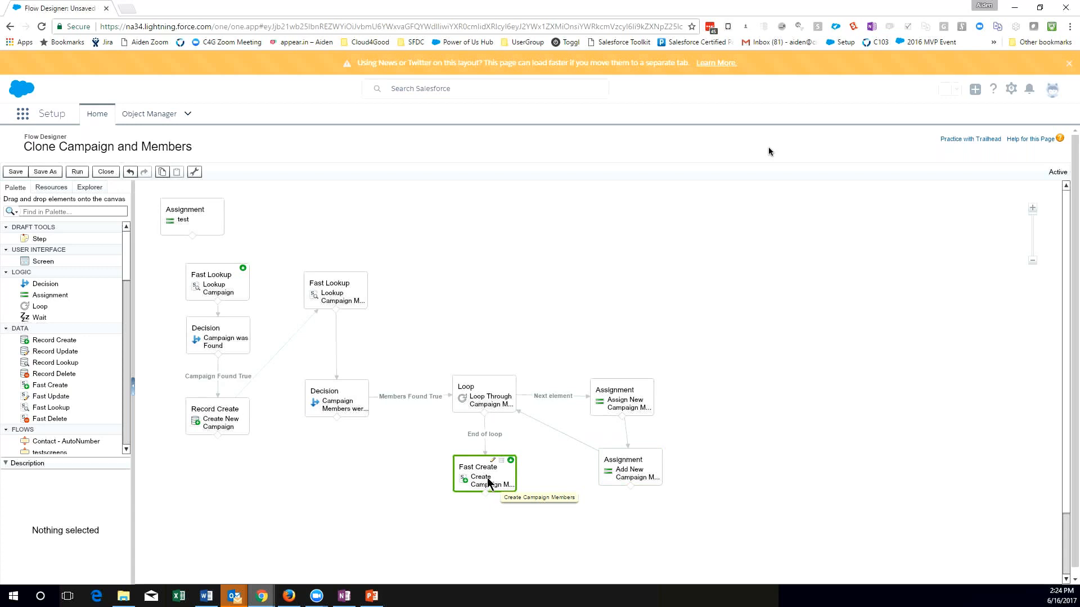
double_click(487, 477)
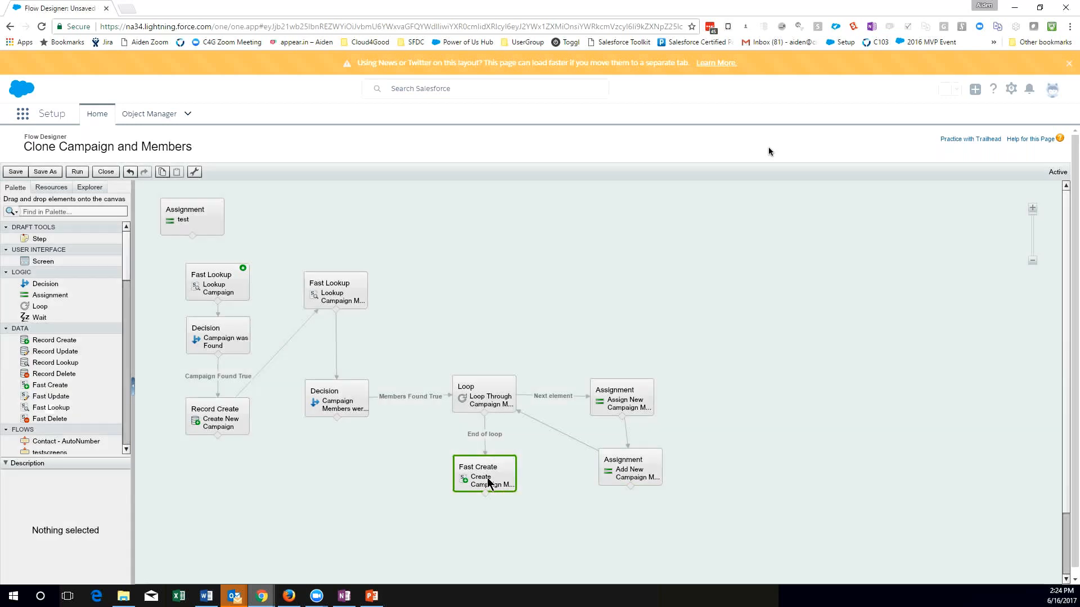
drag(470, 437, 427, 446)
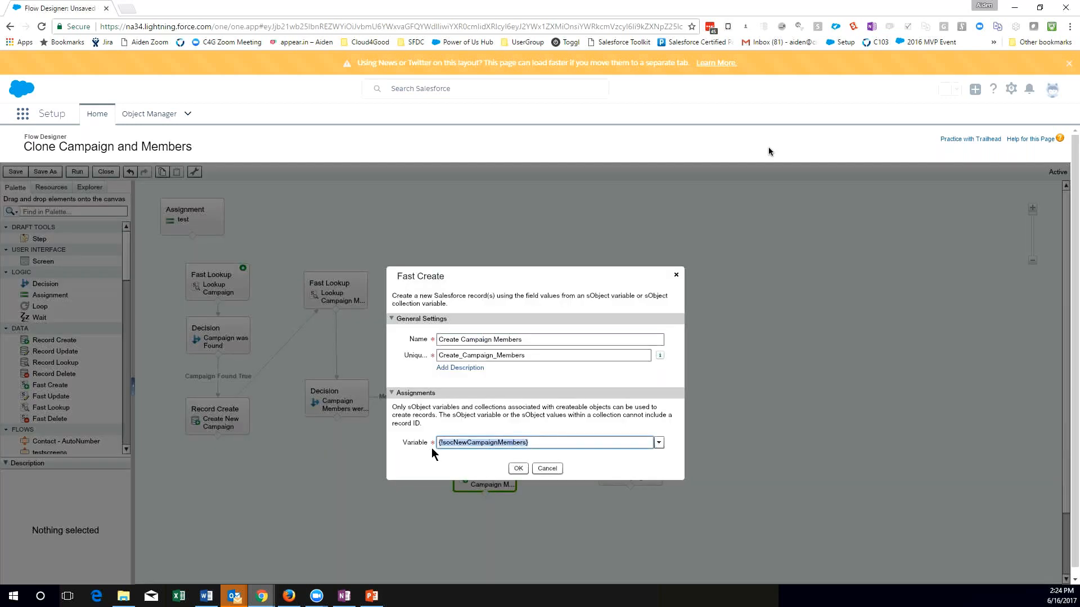
click(547, 470)
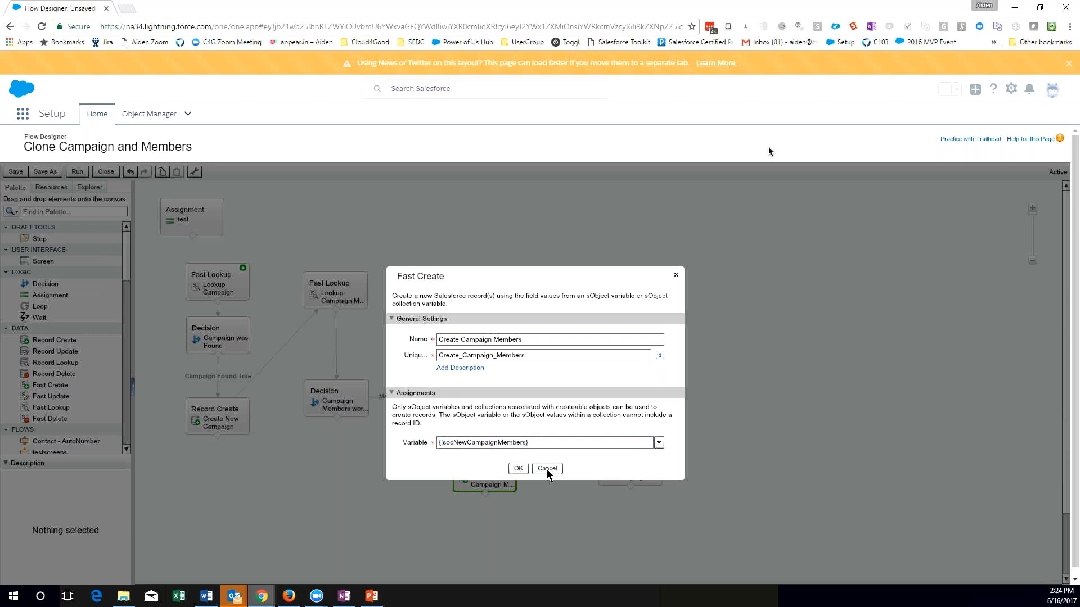
click(546, 470)
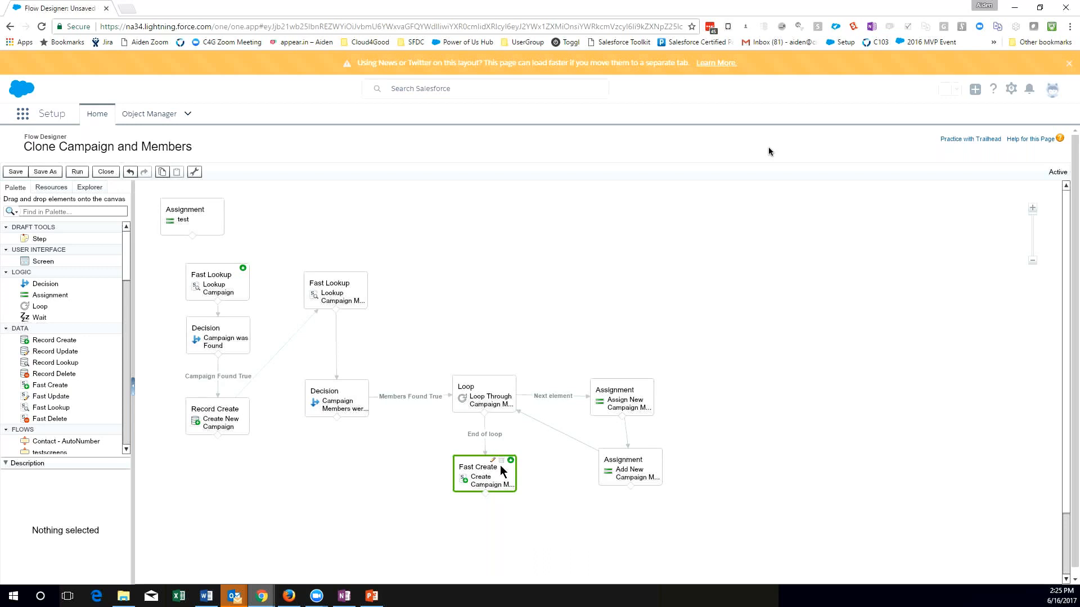
Switch to the Deep Clone with Flow.pptx presentation in PowerPoint.
click(381, 598)
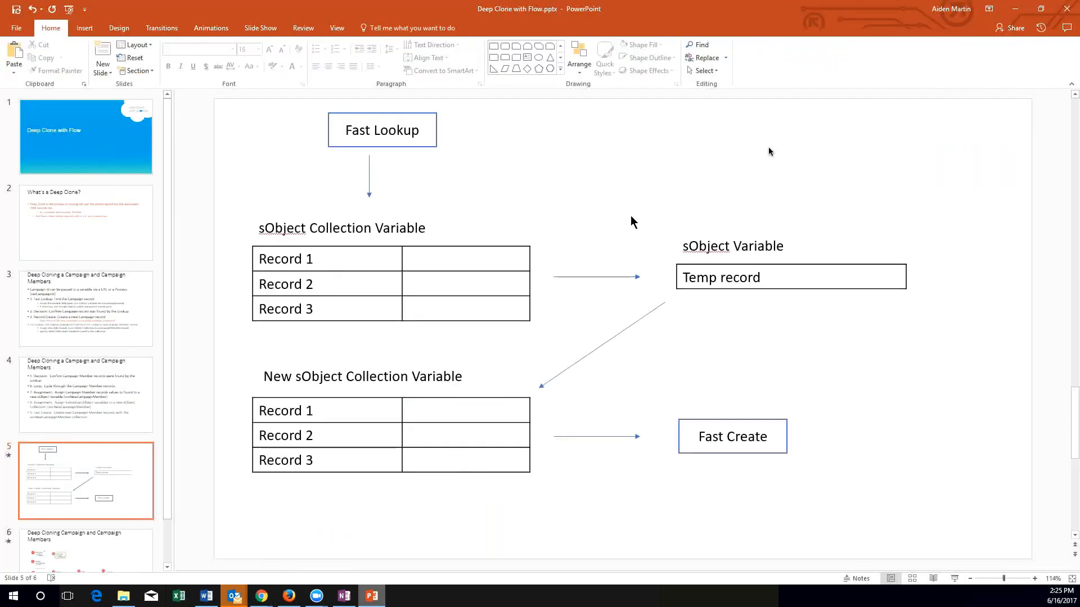